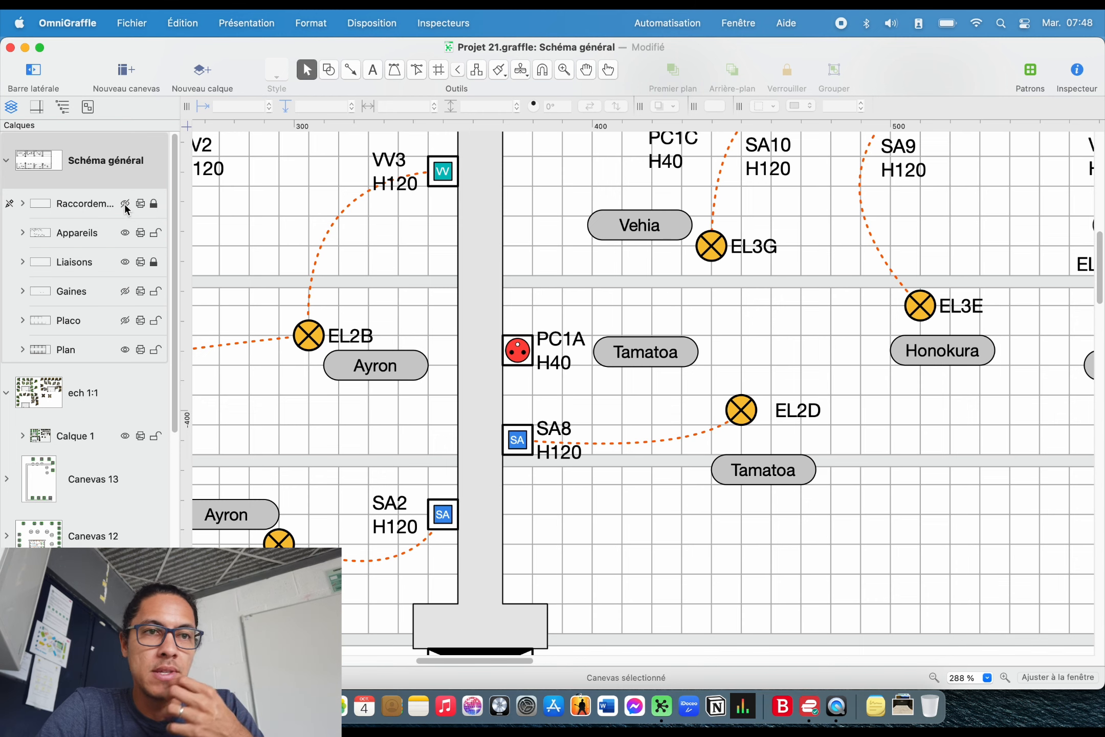
Show the Raccordem... layer and examine the wiring at PC1A, SA8 and EL2D in Cellule H
{"action": "left_click", "coordinate": [124, 204]}
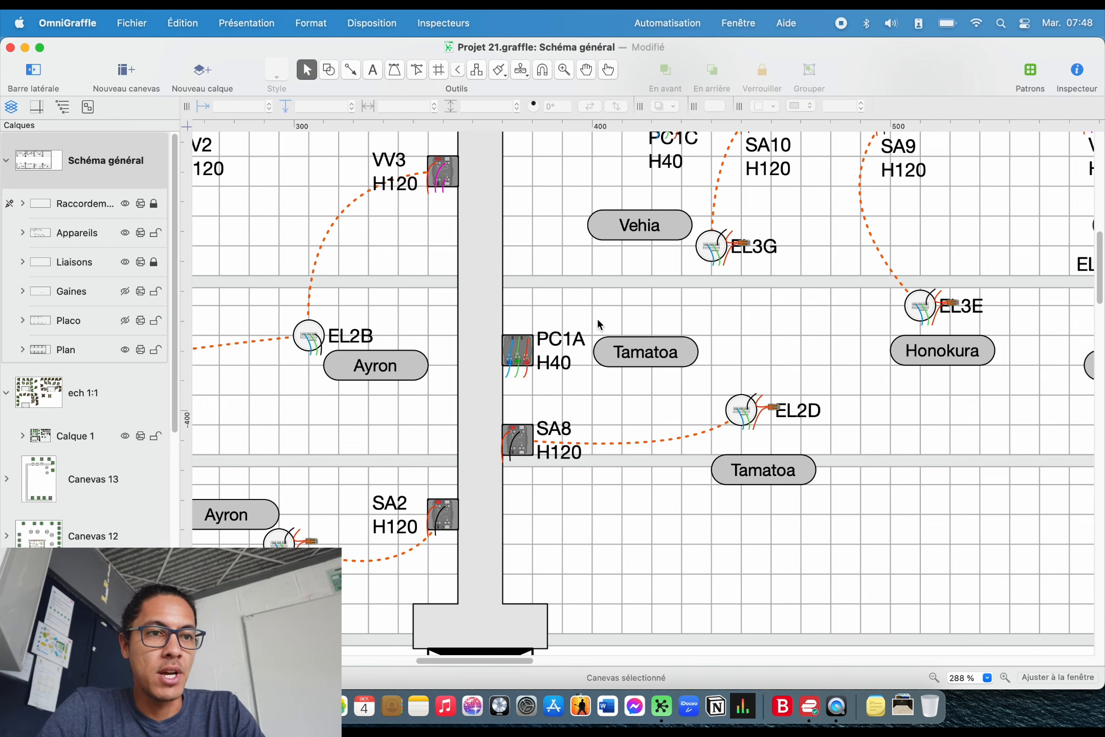
{"action": "scroll", "coordinate": [597, 317], "scroll_direction": "up", "scroll_amount": 10}
{"action": "scroll", "coordinate": [590, 317], "scroll_direction": "up", "scroll_amount": 5}
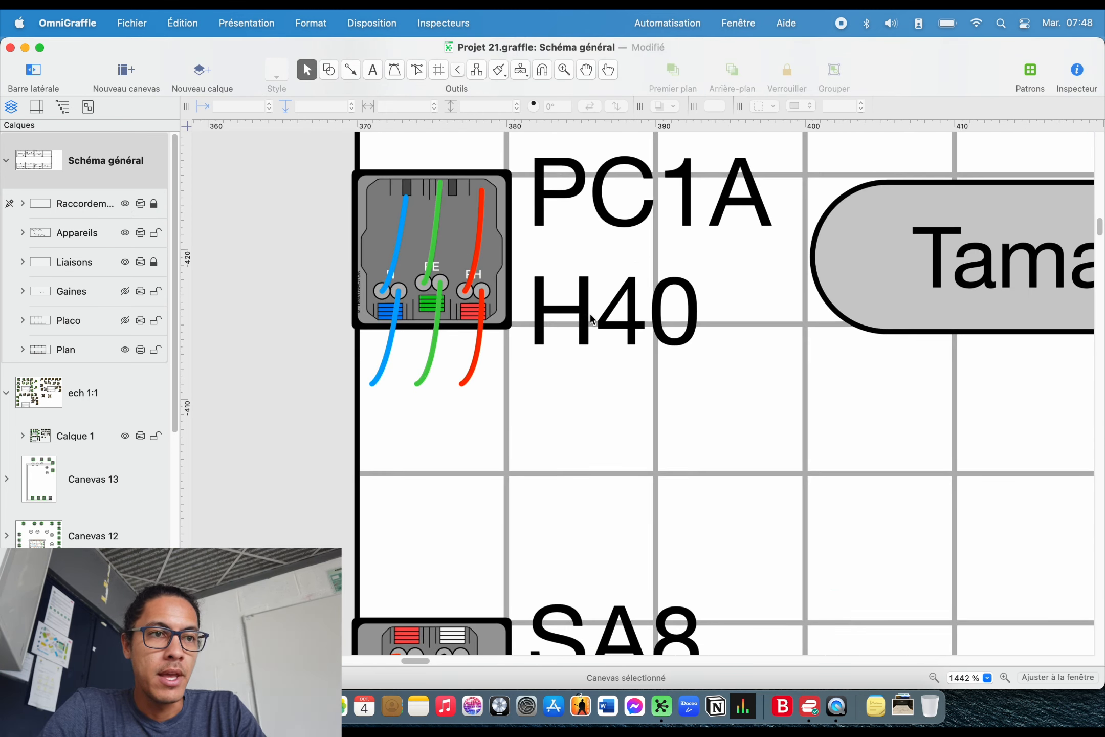
{"action": "scroll", "coordinate": [476, 377], "scroll_direction": "down", "scroll_amount": 5}
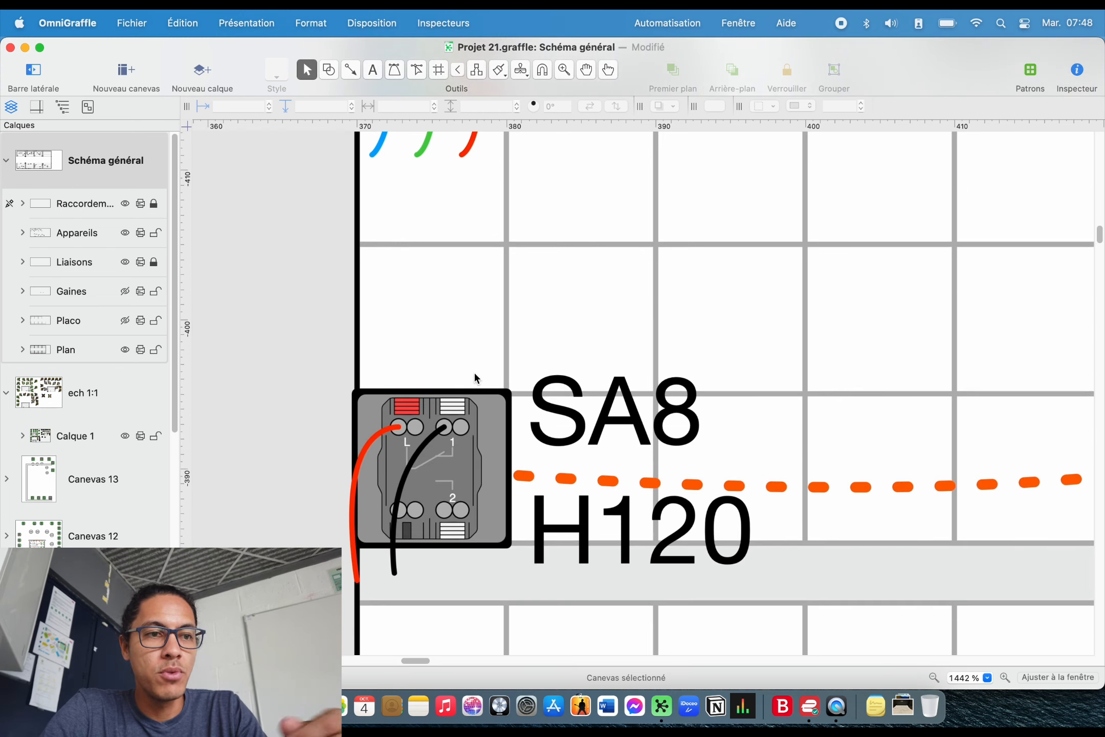
{"action": "scroll", "coordinate": [476, 378], "scroll_direction": "right", "scroll_amount": 15}
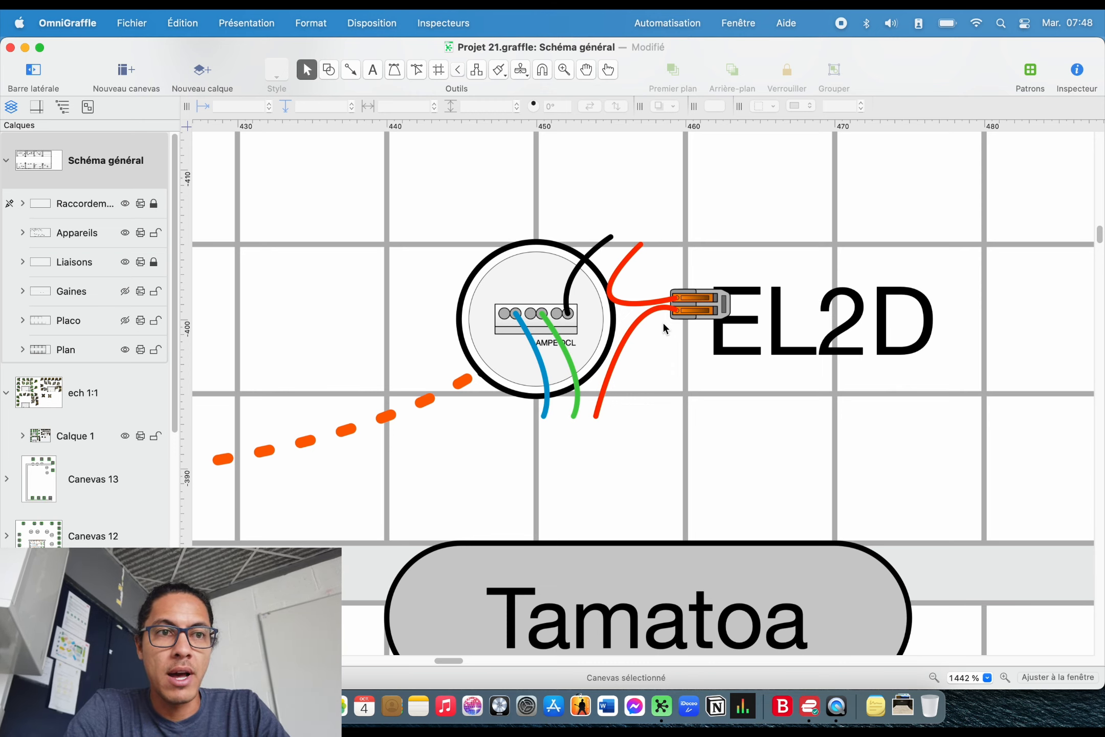
{"action": "scroll", "coordinate": [664, 328], "scroll_direction": "down", "scroll_amount": 10}
{"action": "scroll", "coordinate": [730, 335], "scroll_direction": "right", "scroll_amount": 15}
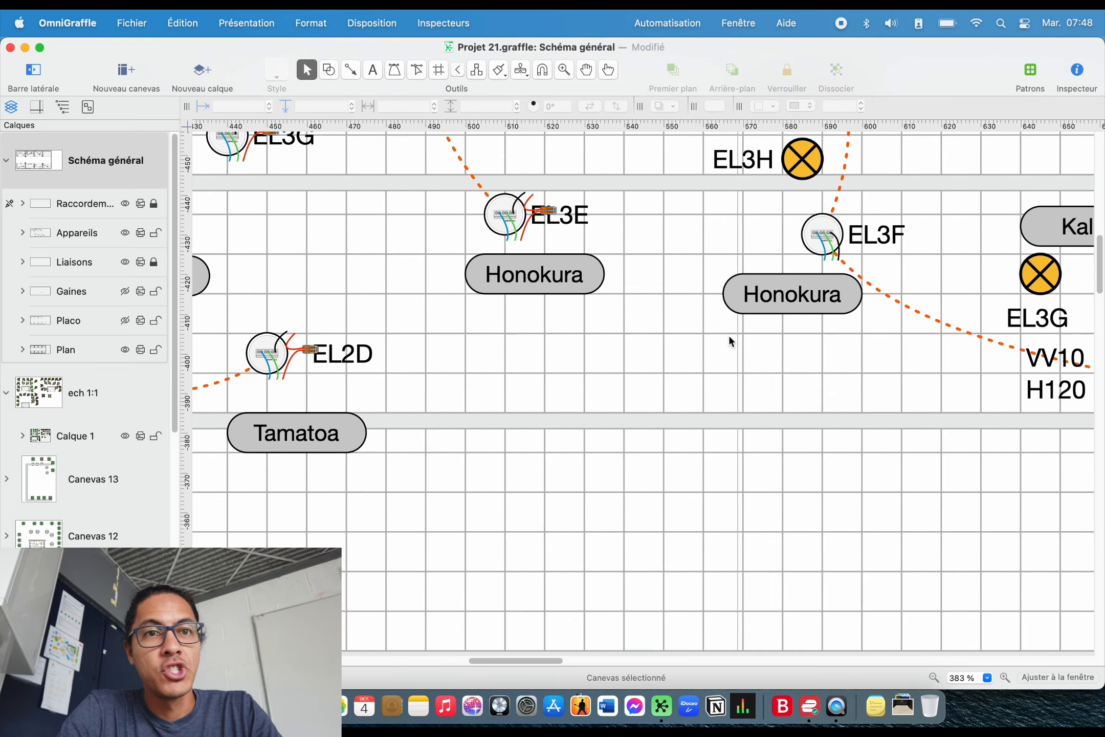
Examine the wiring in Cellule I at EL2E, EL1C, VV11 and VV12, and around EL3A, SA5, SA3 and PC1B
{"action": "scroll", "coordinate": [733, 343], "scroll_direction": "up", "scroll_amount": 10}
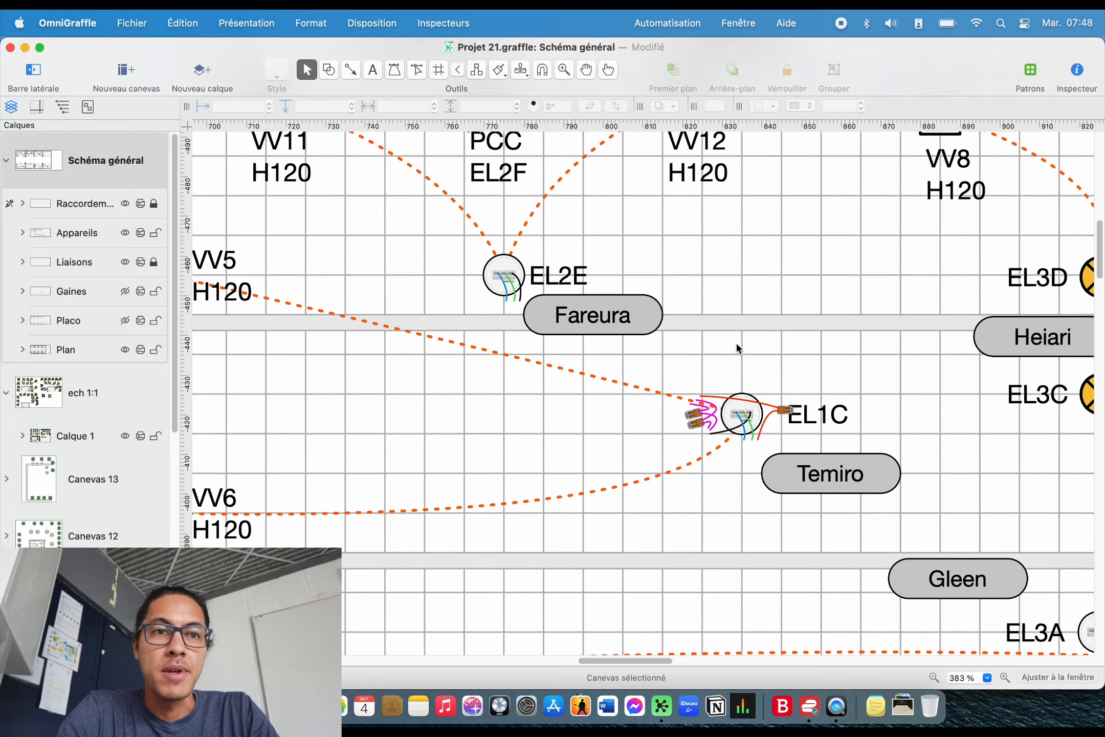
{"action": "scroll", "coordinate": [807, 431], "scroll_direction": "up", "scroll_amount": 2}
{"action": "scroll", "coordinate": [807, 428], "scroll_direction": "down", "scroll_amount": 3}
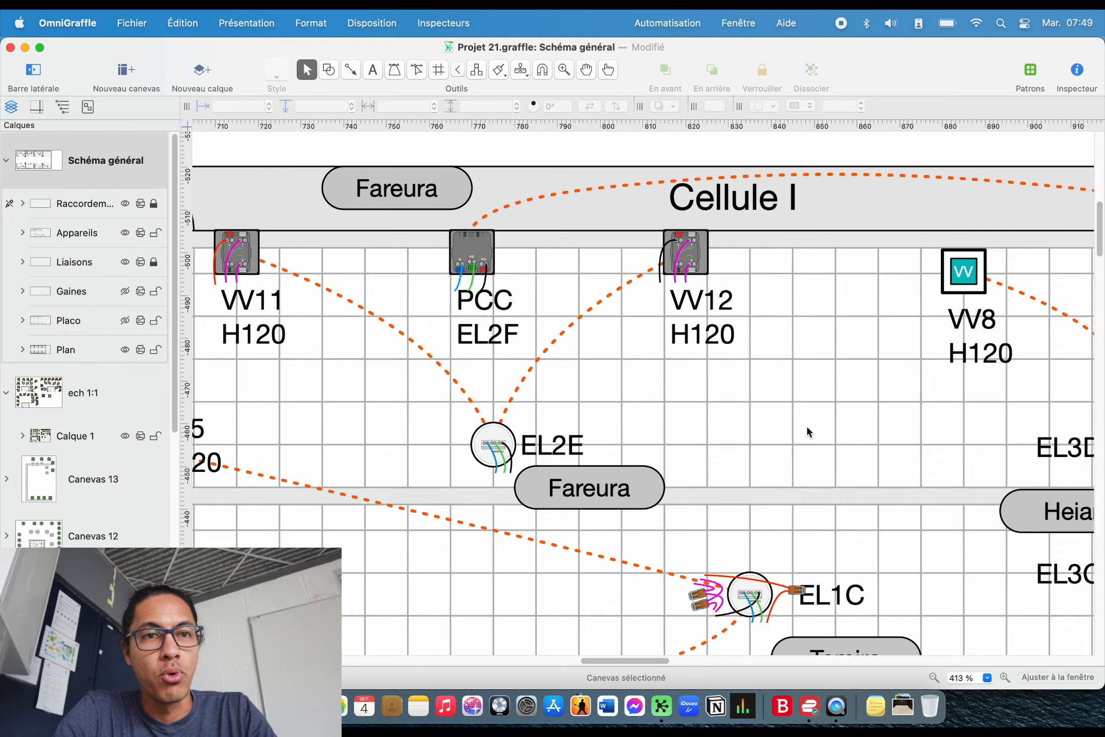
{"action": "scroll", "coordinate": [794, 430], "scroll_direction": "down", "scroll_amount": 2}
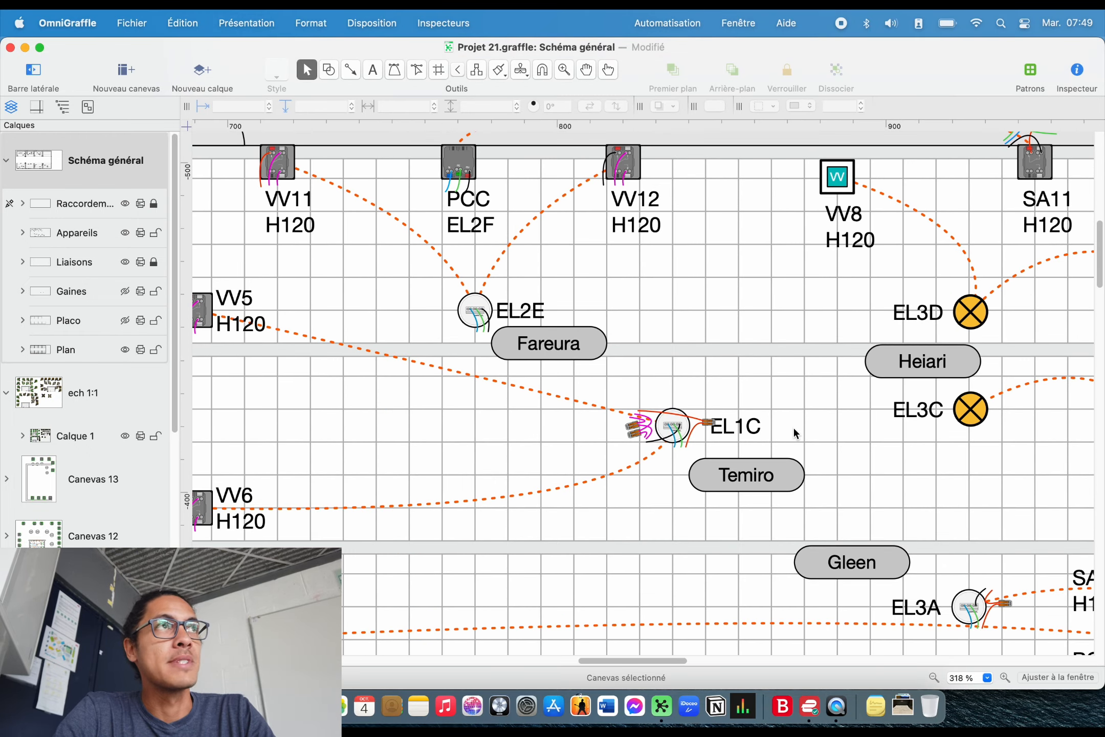
{"action": "scroll", "coordinate": [966, 389], "scroll_direction": "right", "scroll_amount": 5}
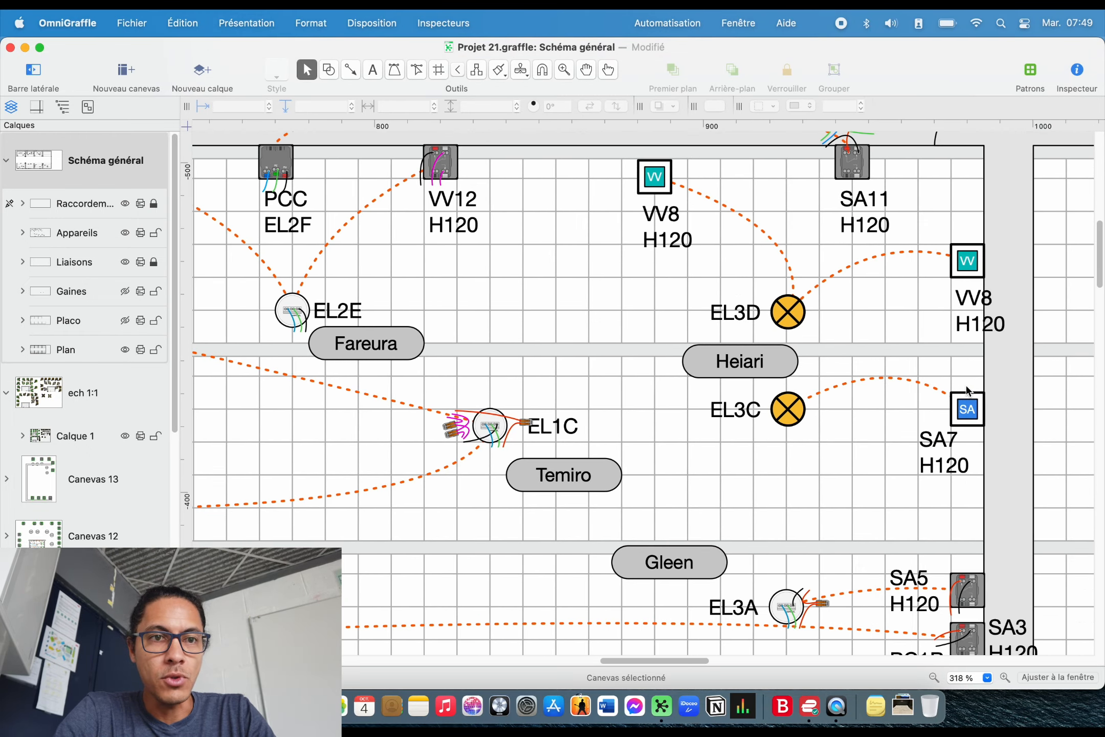
{"action": "scroll", "coordinate": [781, 494], "scroll_direction": "down", "scroll_amount": 6}
{"action": "scroll", "coordinate": [992, 396], "scroll_direction": "down", "scroll_amount": 3}
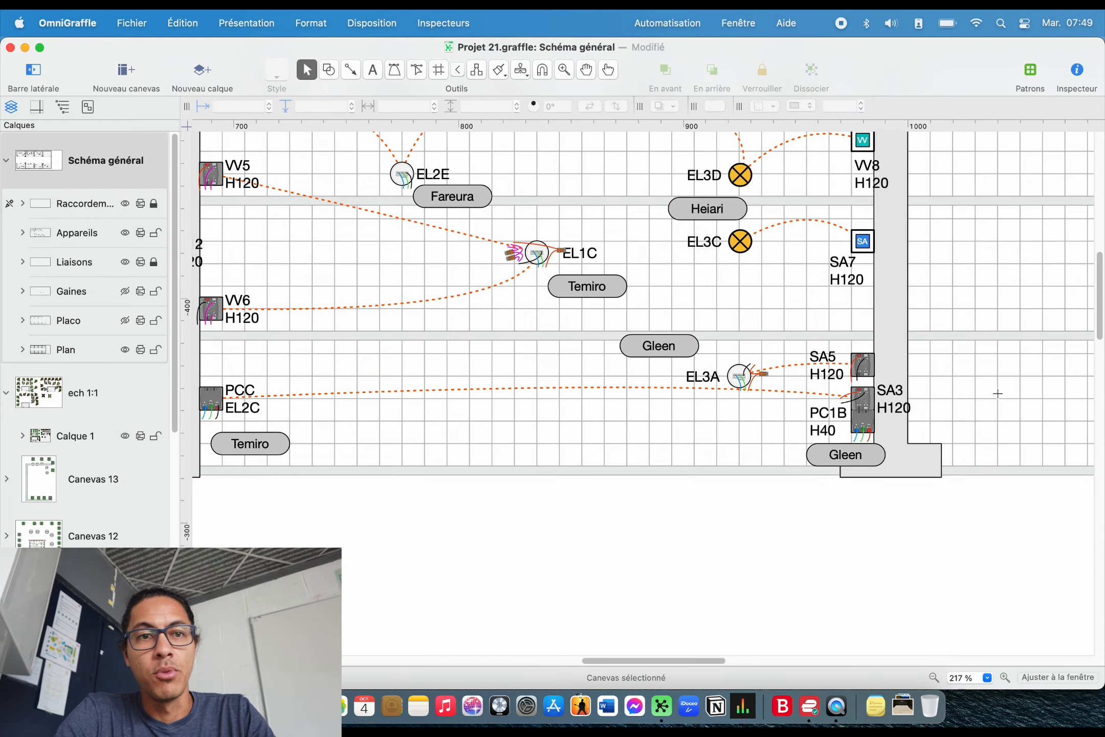
{"action": "scroll", "coordinate": [989, 400], "scroll_direction": "up", "scroll_amount": 5}
{"action": "scroll", "coordinate": [985, 404], "scroll_direction": "up", "scroll_amount": 4}
{"action": "scroll", "coordinate": [987, 403], "scroll_direction": "right", "scroll_amount": 5}
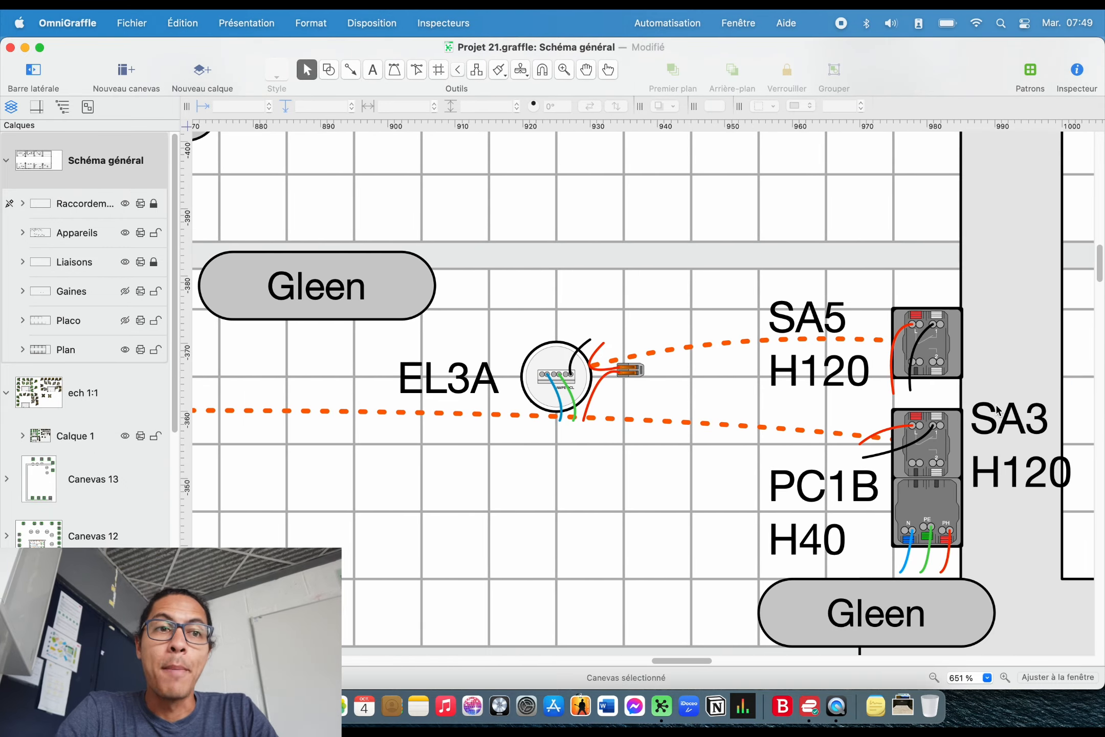
{"action": "scroll", "coordinate": [894, 412], "scroll_direction": "down", "scroll_amount": 4}
{"action": "scroll", "coordinate": [889, 412], "scroll_direction": "up", "scroll_amount": 8}
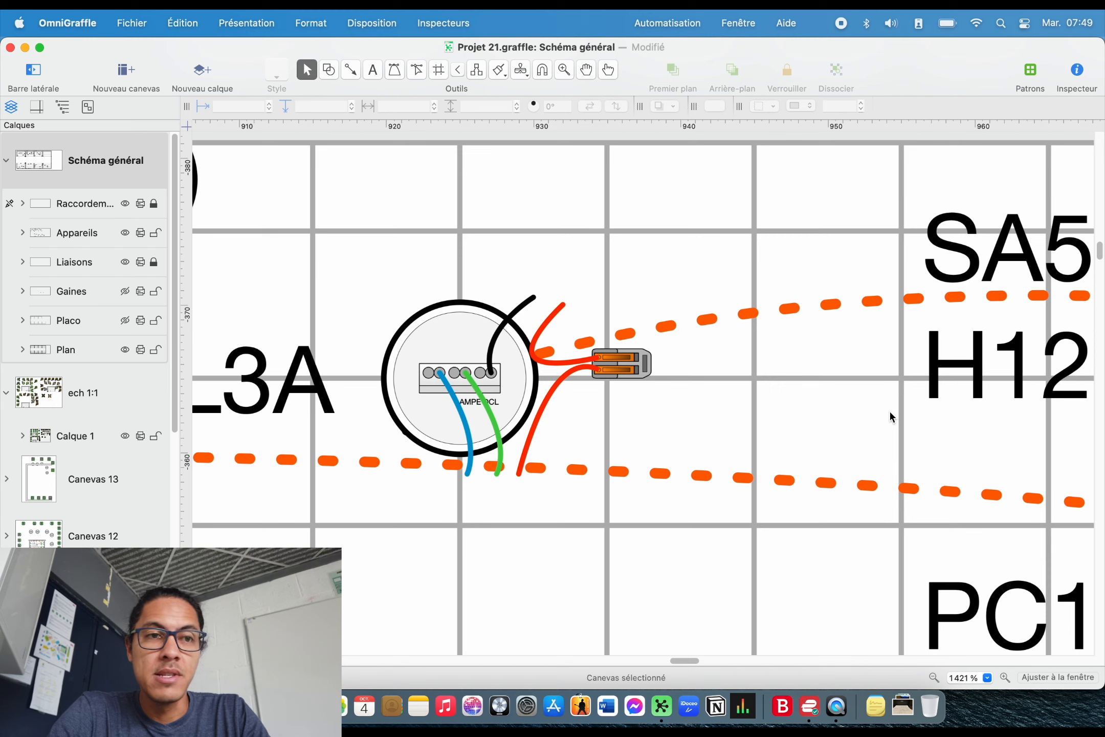
{"action": "scroll", "coordinate": [892, 423], "scroll_direction": "right", "scroll_amount": 3}
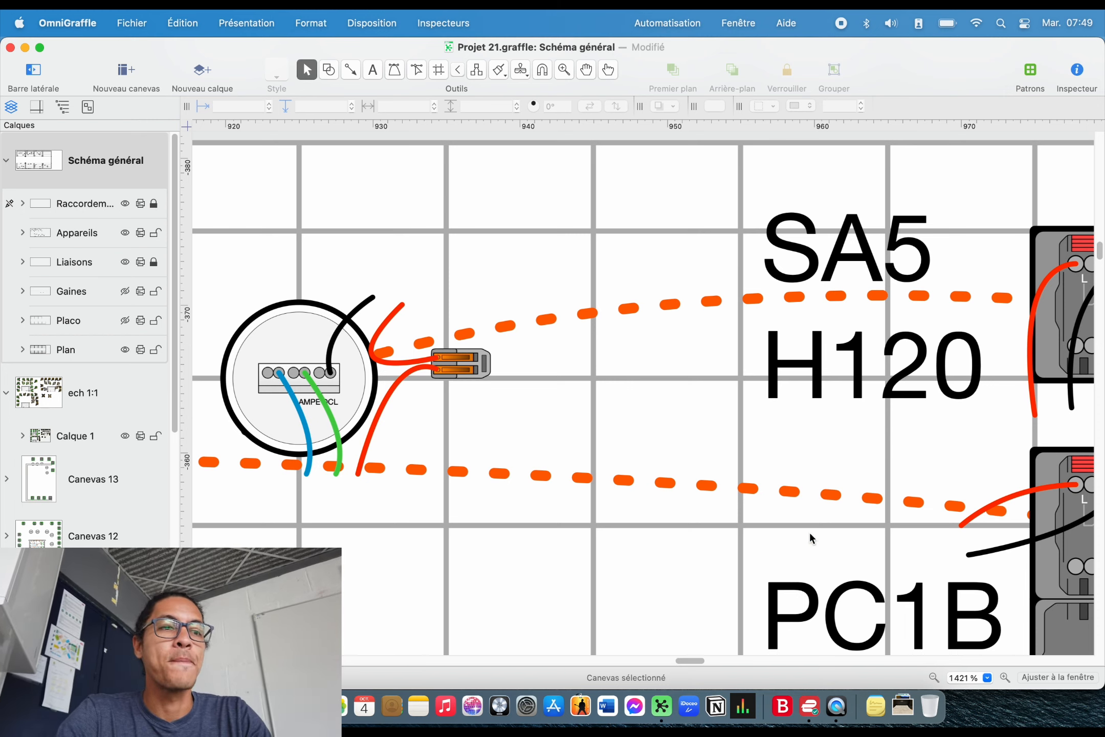
{"action": "scroll", "coordinate": [832, 438], "scroll_direction": "up", "scroll_amount": 3}
{"action": "scroll", "coordinate": [833, 435], "scroll_direction": "down", "scroll_amount": 5}
{"action": "scroll", "coordinate": [835, 438], "scroll_direction": "down", "scroll_amount": 10}
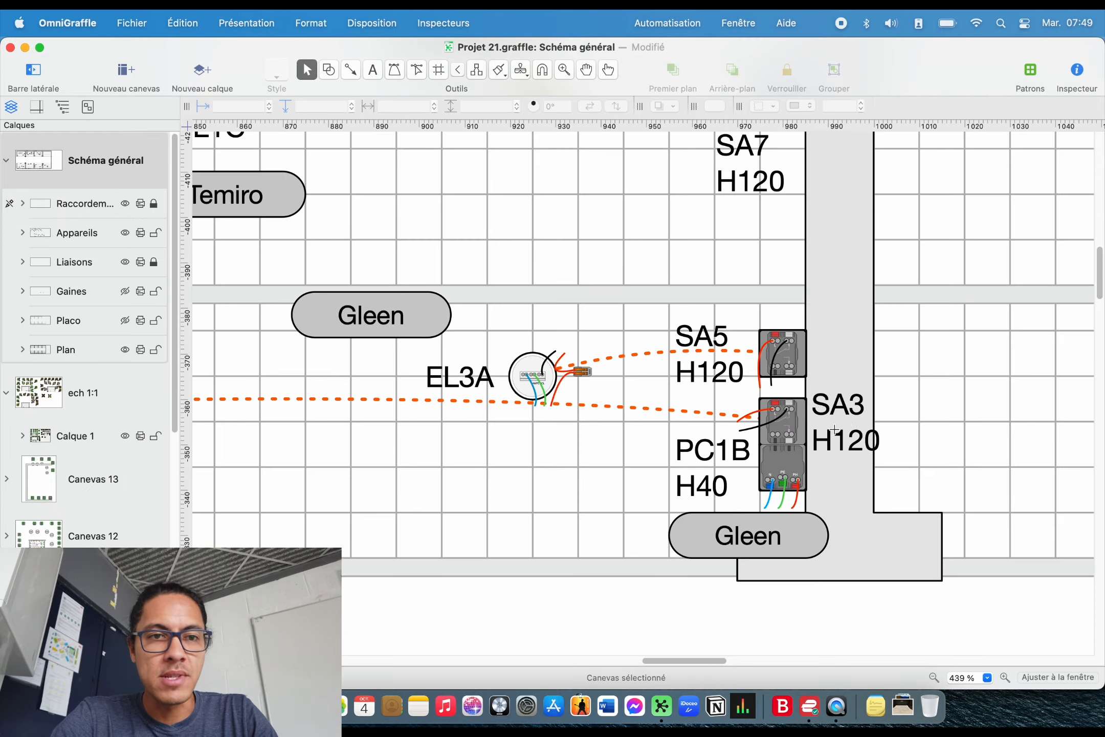
Hide the Raccordem... and Liaisons layers of the Schéma général canvas and show its Gaines layer
{"action": "scroll", "coordinate": [739, 436], "scroll_direction": "left", "scroll_amount": 15}
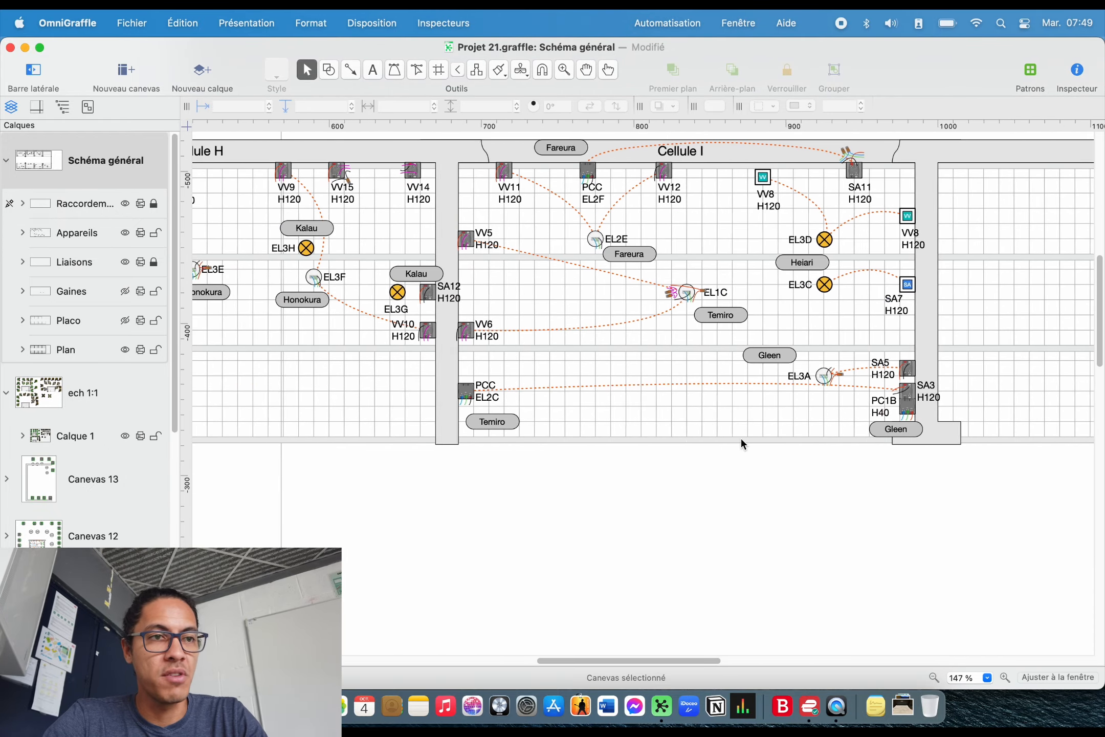
{"action": "scroll", "coordinate": [708, 438], "scroll_direction": "down", "scroll_amount": 3}
{"action": "scroll", "coordinate": [677, 446], "scroll_direction": "down", "scroll_amount": 8}
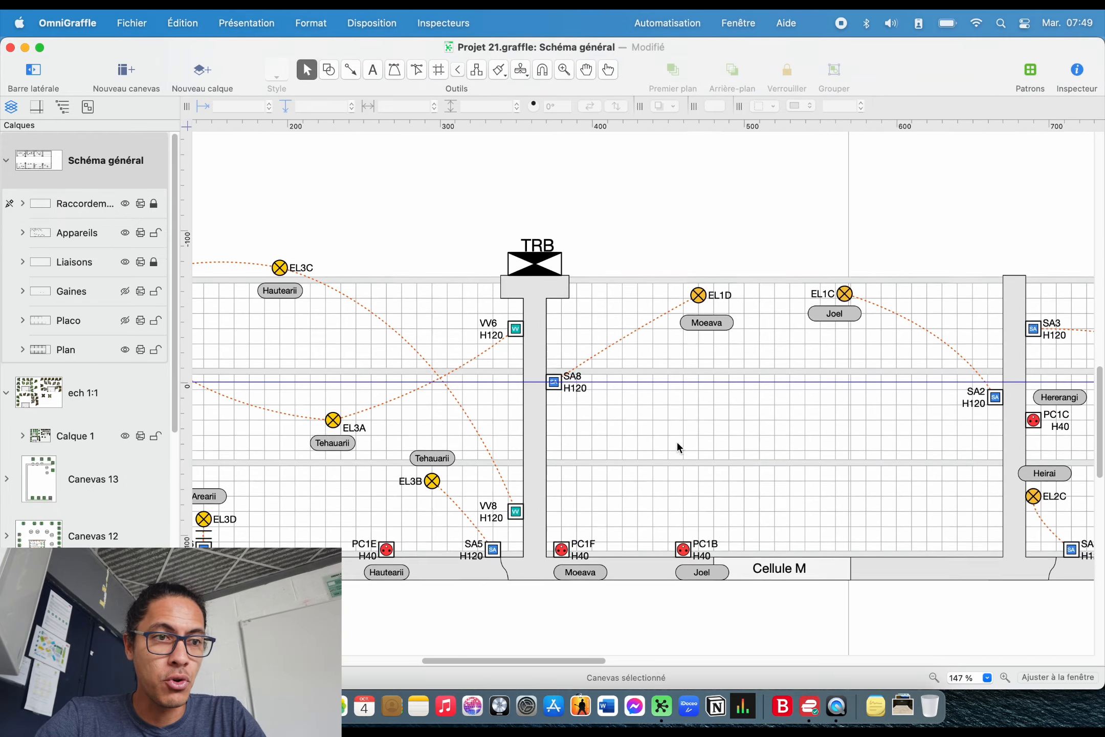
{"action": "scroll", "coordinate": [726, 393], "scroll_direction": "up", "scroll_amount": 12}
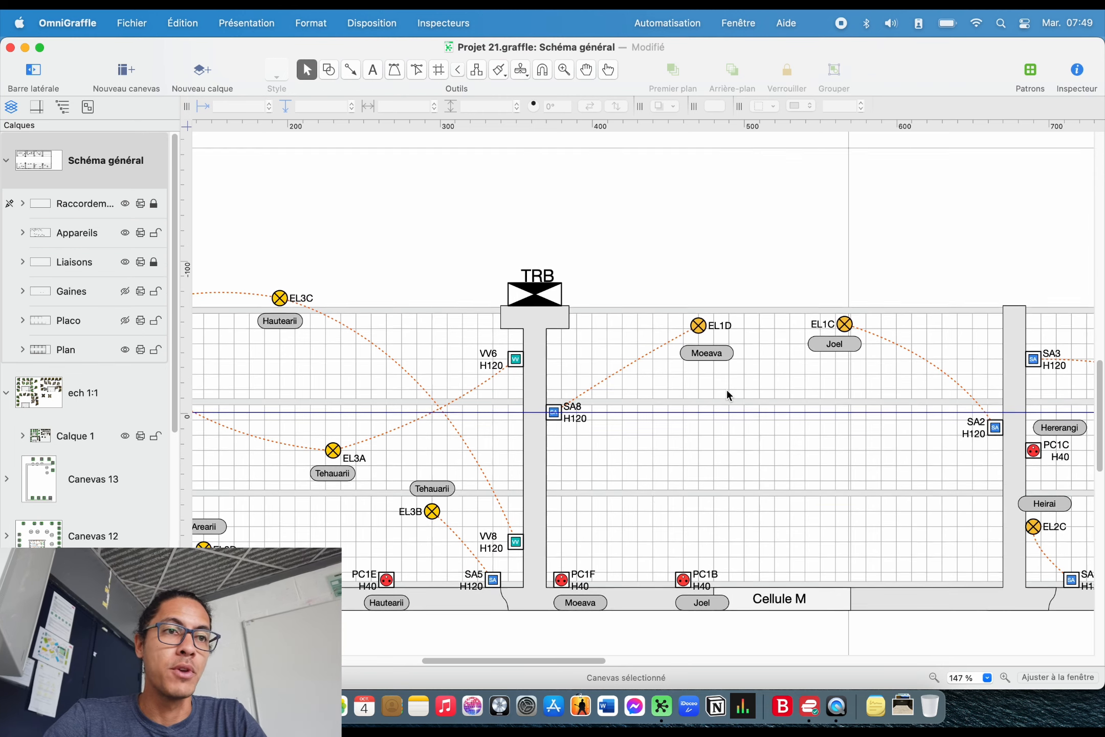
{"action": "scroll", "coordinate": [727, 395], "scroll_direction": "left", "scroll_amount": 5}
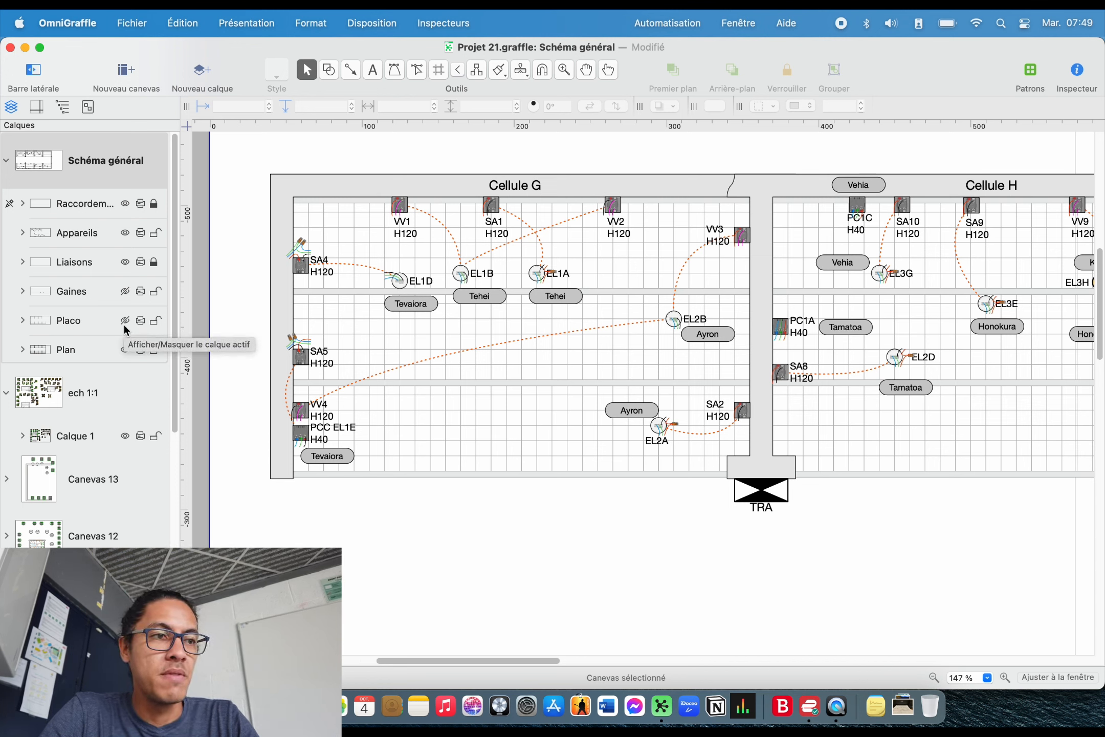
{"action": "left_click", "coordinate": [125, 204]}
{"action": "scroll", "coordinate": [611, 297], "scroll_direction": "down", "scroll_amount": 15}
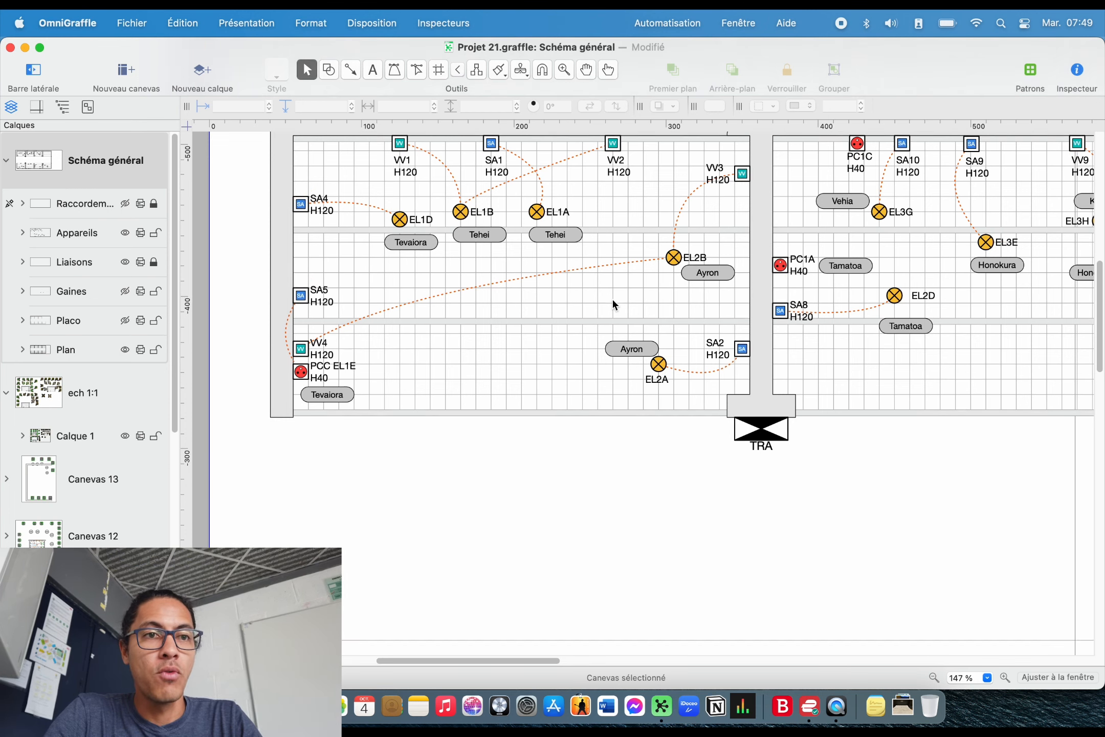
{"action": "left_click", "coordinate": [125, 291]}
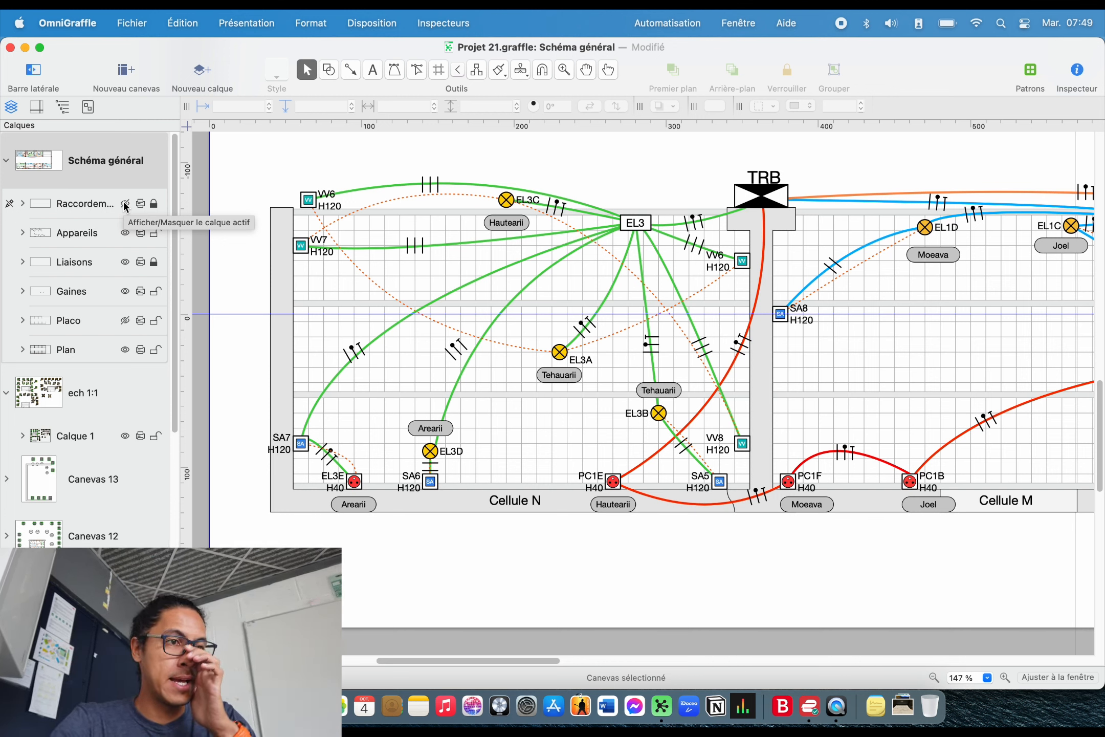
{"action": "left_click", "coordinate": [125, 261]}
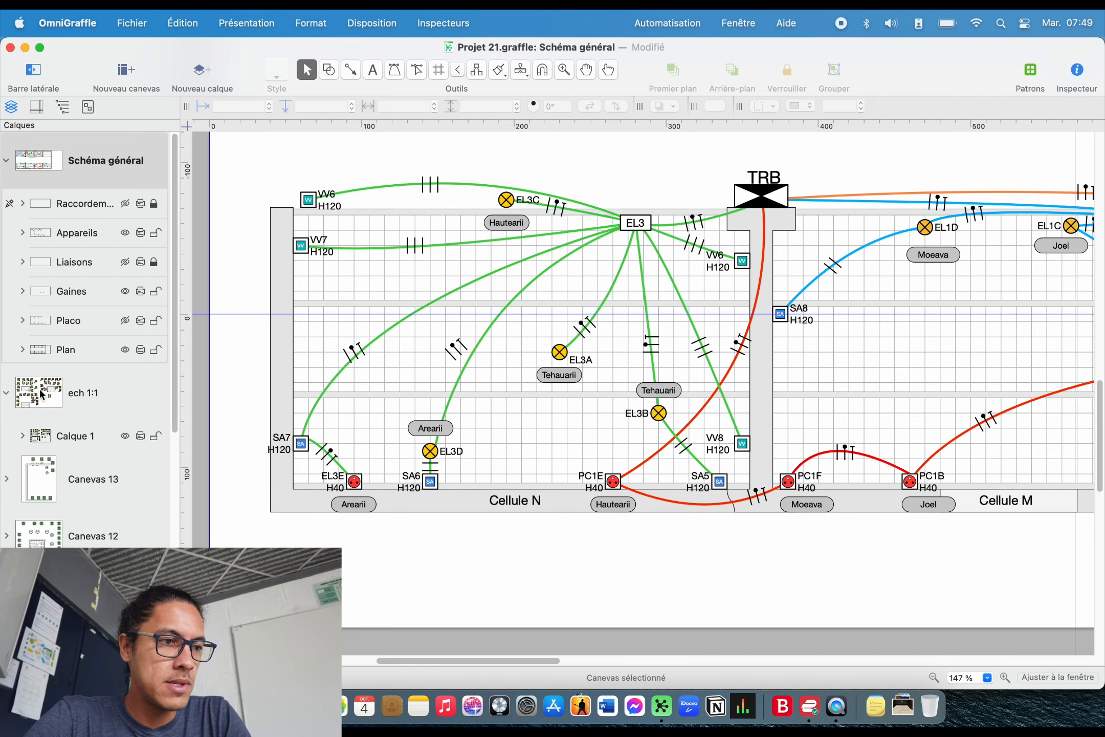
Open Canevas 4 and examine the modular devices mounted on both rails of the electrical panel
{"action": "scroll", "coordinate": [40, 537], "scroll_direction": "down", "scroll_amount": 10}
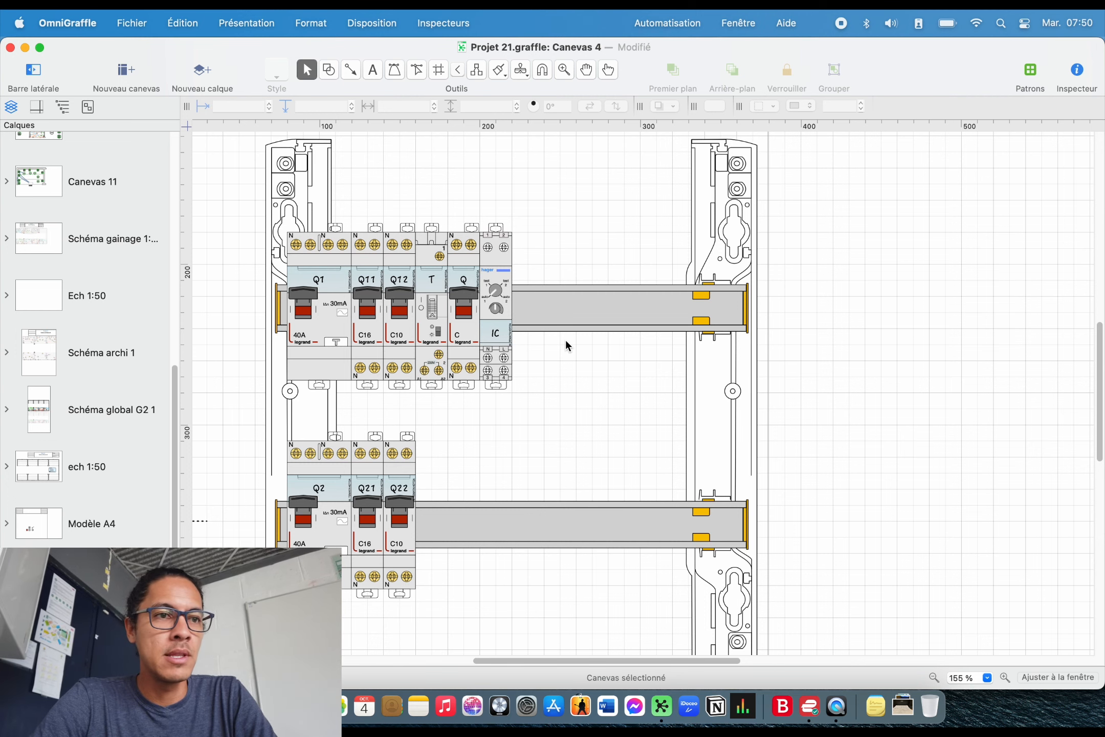
{"action": "scroll", "coordinate": [548, 293], "scroll_direction": "down", "scroll_amount": 5}
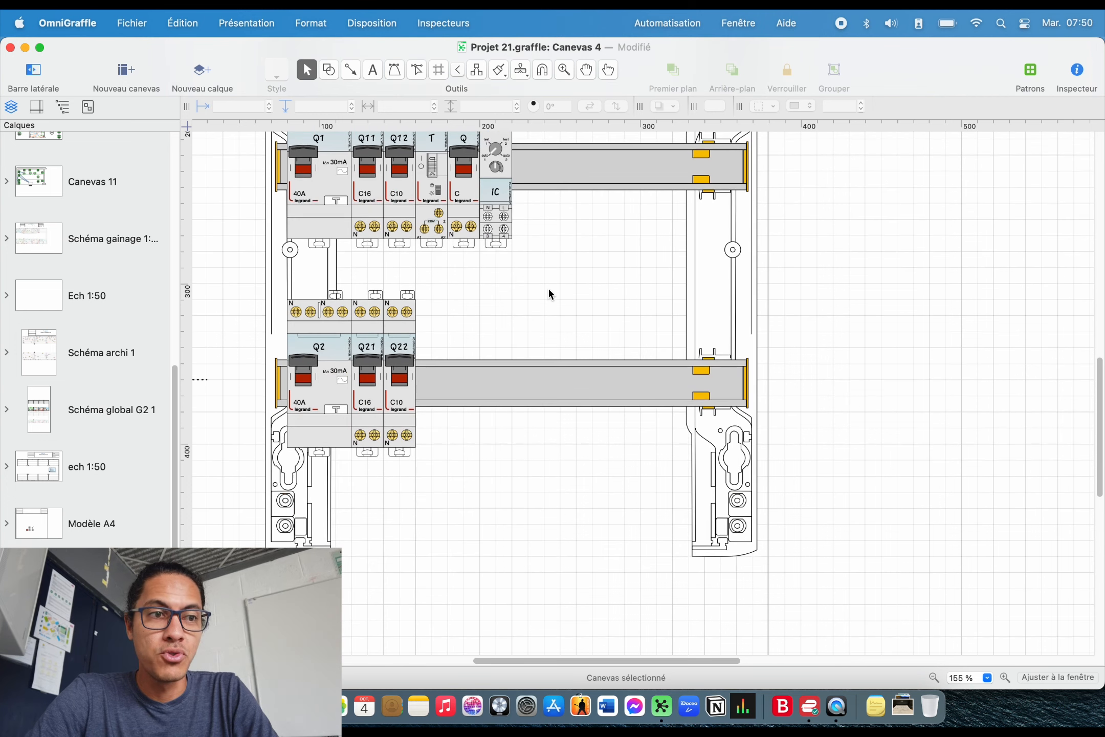
{"action": "scroll", "coordinate": [434, 297], "scroll_direction": "up", "scroll_amount": 10}
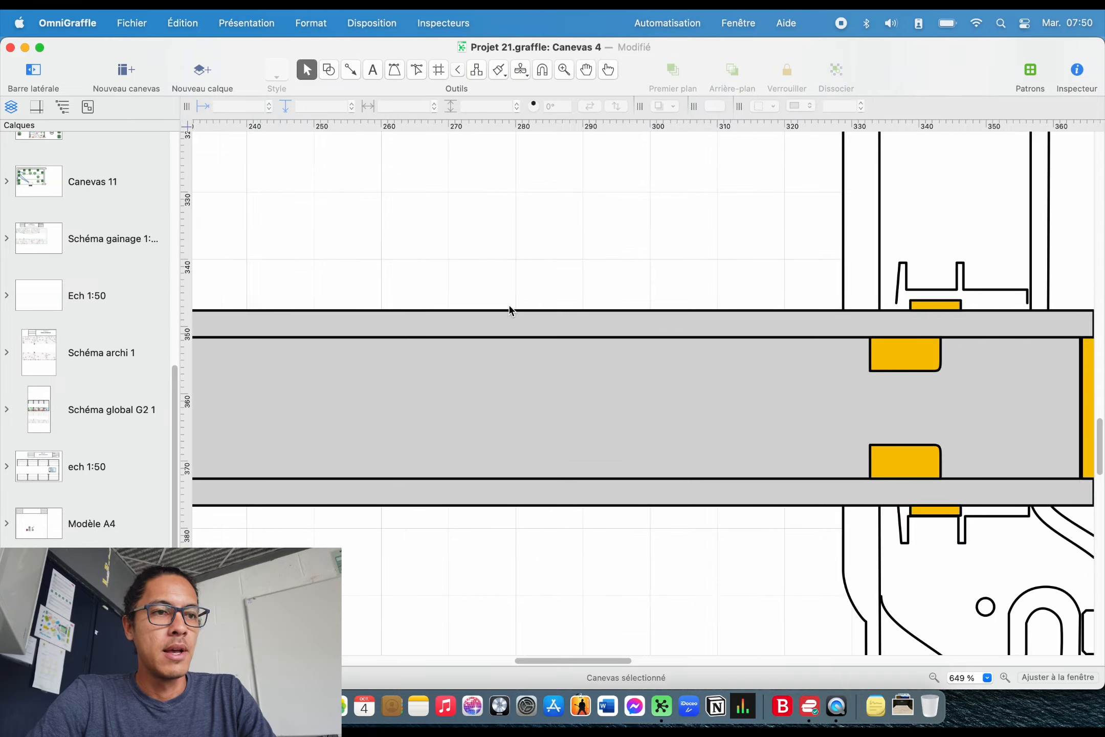
{"action": "scroll", "coordinate": [715, 317], "scroll_direction": "down", "scroll_amount": 5}
{"action": "scroll", "coordinate": [715, 316], "scroll_direction": "up", "scroll_amount": 4}
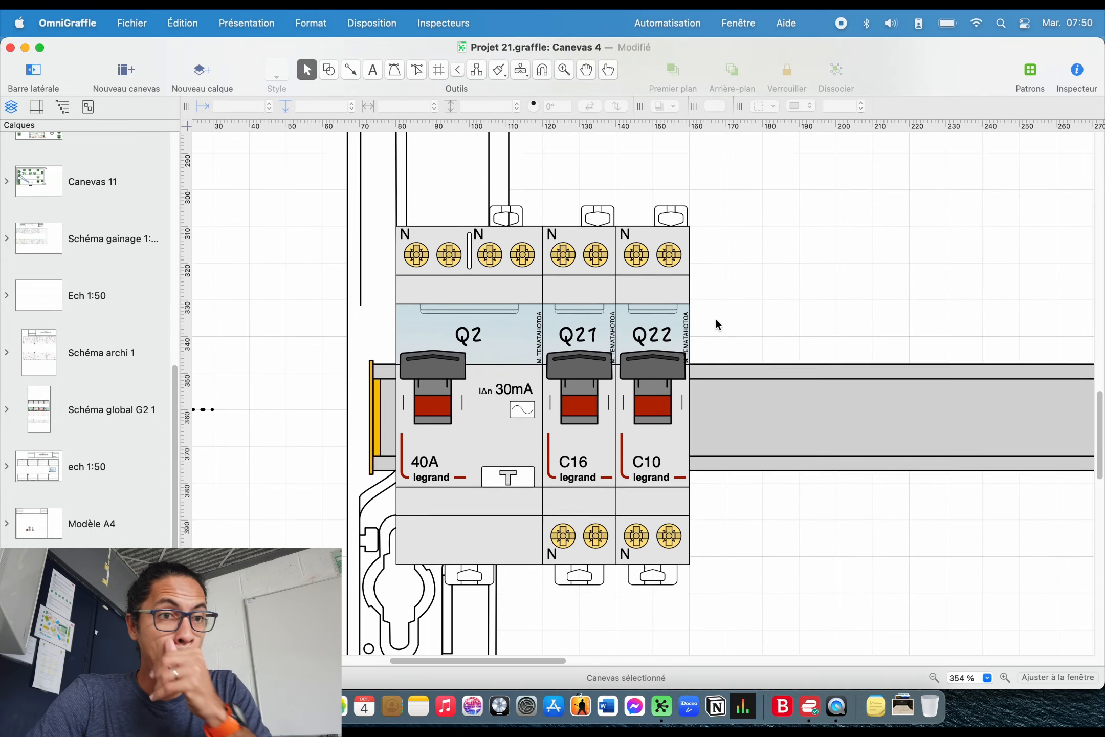
{"action": "scroll", "coordinate": [717, 323], "scroll_direction": "up", "scroll_amount": 4}
{"action": "scroll", "coordinate": [718, 324], "scroll_direction": "up", "scroll_amount": 1}
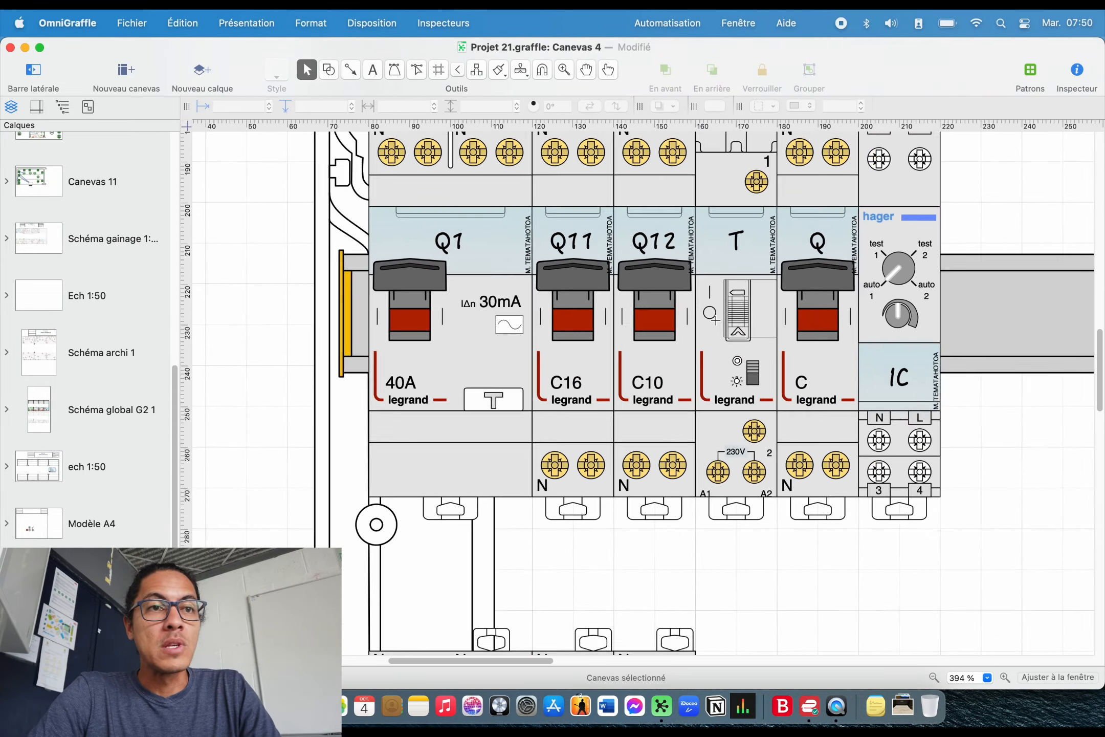
{"action": "scroll", "coordinate": [716, 322], "scroll_direction": "down", "scroll_amount": 4}
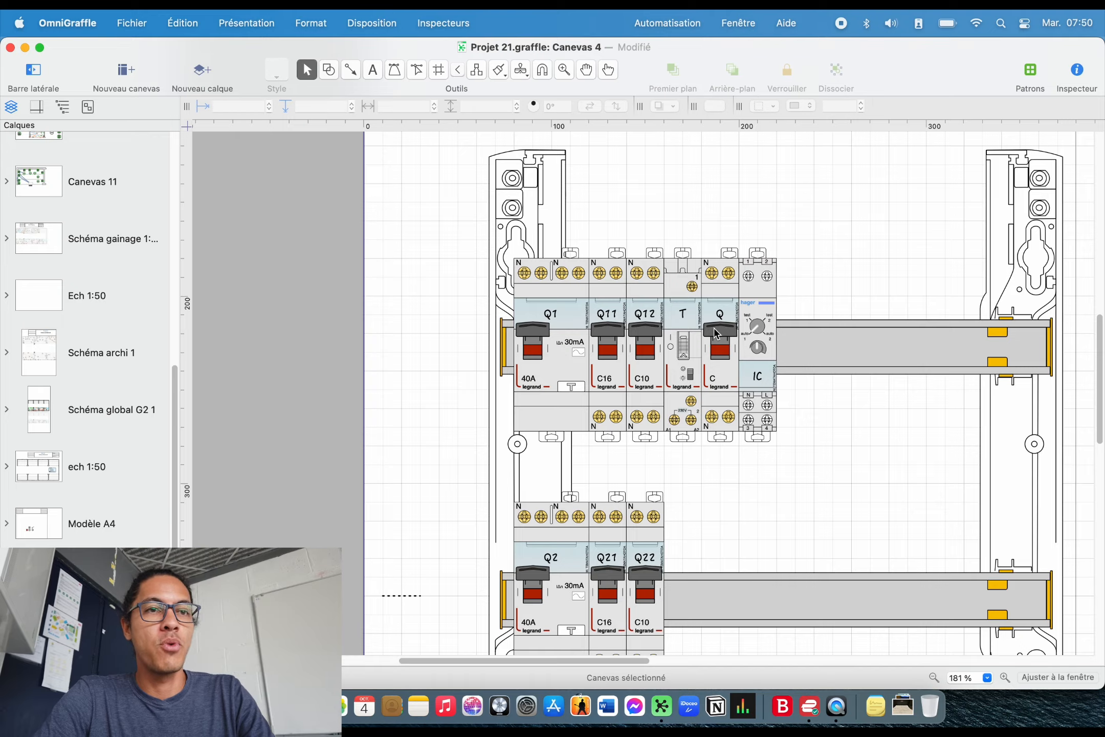
{"action": "scroll", "coordinate": [713, 326], "scroll_direction": "right", "scroll_amount": 10}
{"action": "scroll", "coordinate": [713, 328], "scroll_direction": "up", "scroll_amount": 5}
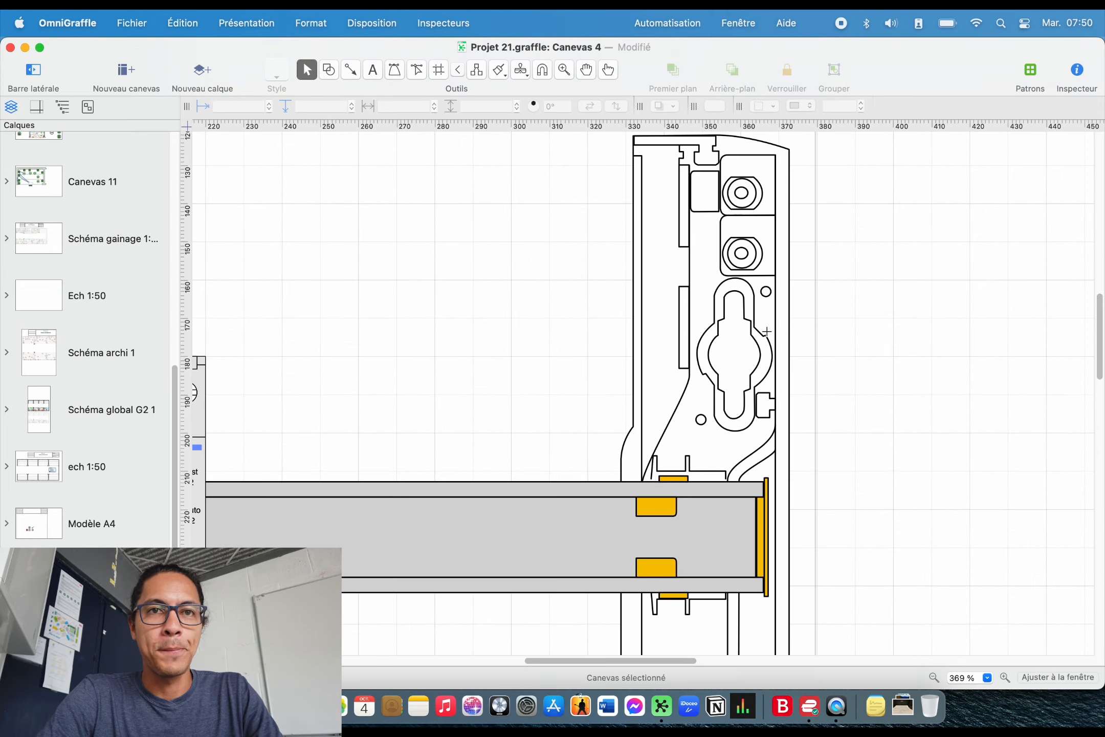
{"action": "scroll", "coordinate": [822, 262], "scroll_direction": "down", "scroll_amount": 10}
Close the Projet 21 and Projet 22 document windows to get to EX P22 R01
{"action": "left_click", "coordinate": [1030, 71]}
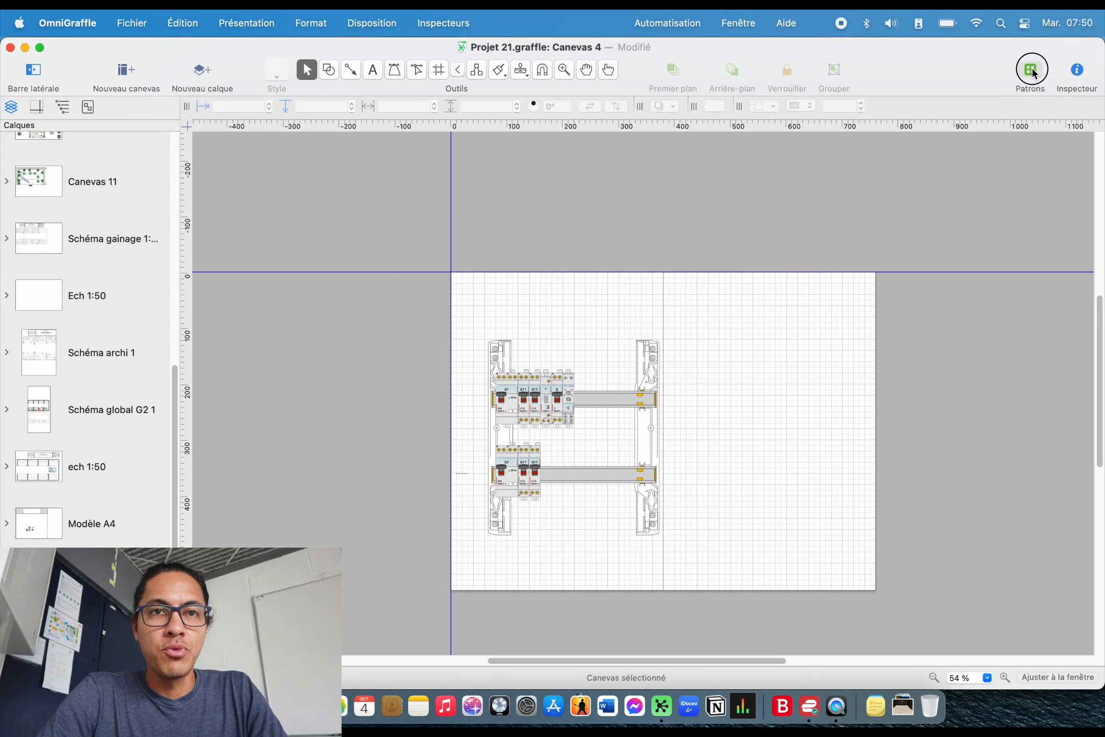
{"action": "left_click", "coordinate": [10, 48]}
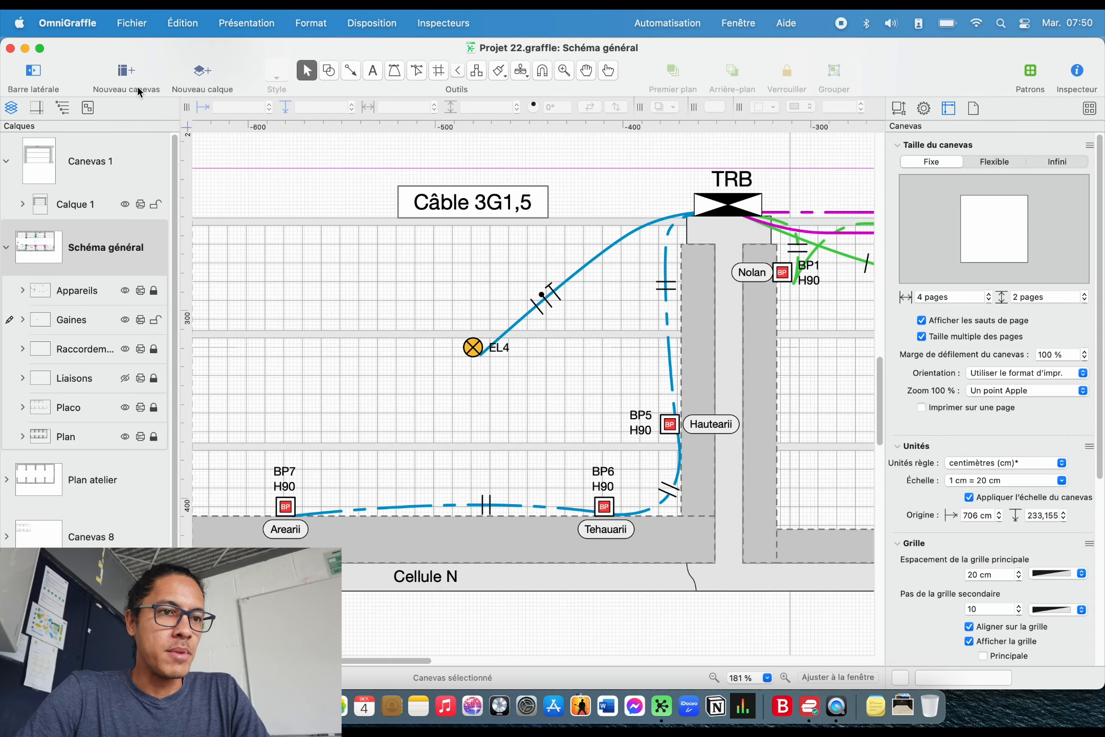
{"action": "left_click", "coordinate": [11, 48]}
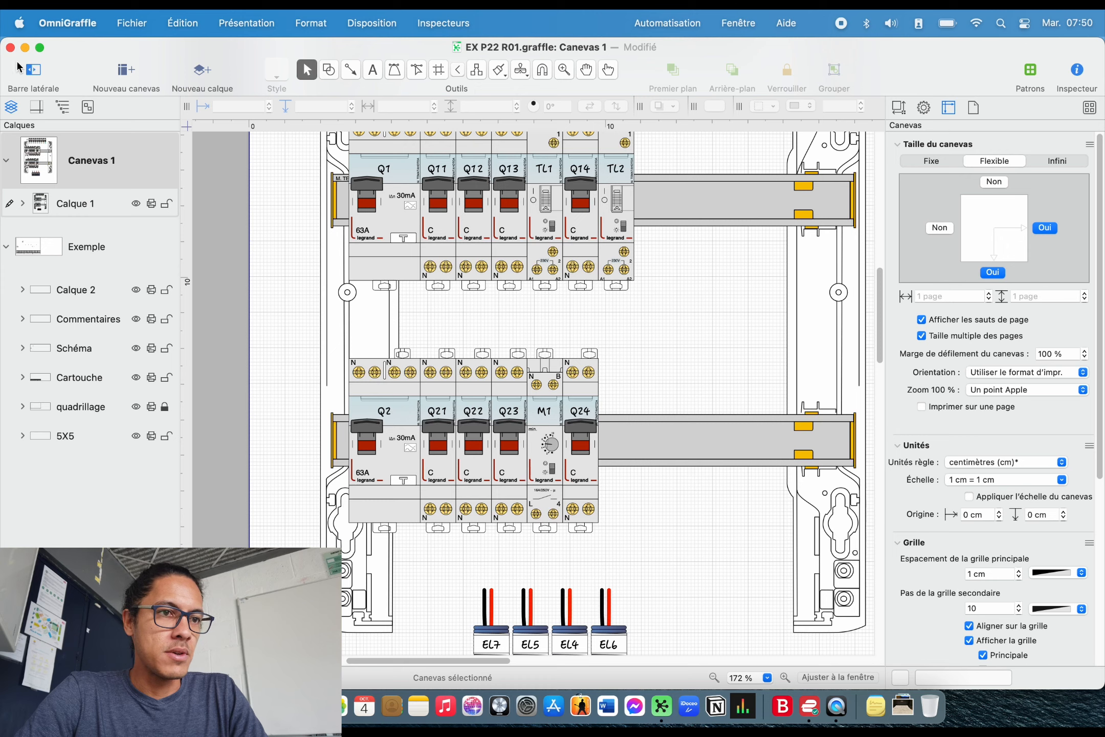
Add a new blank canvas to the EX P22 R01 document
{"action": "scroll", "coordinate": [663, 317], "scroll_direction": "down", "scroll_amount": 10}
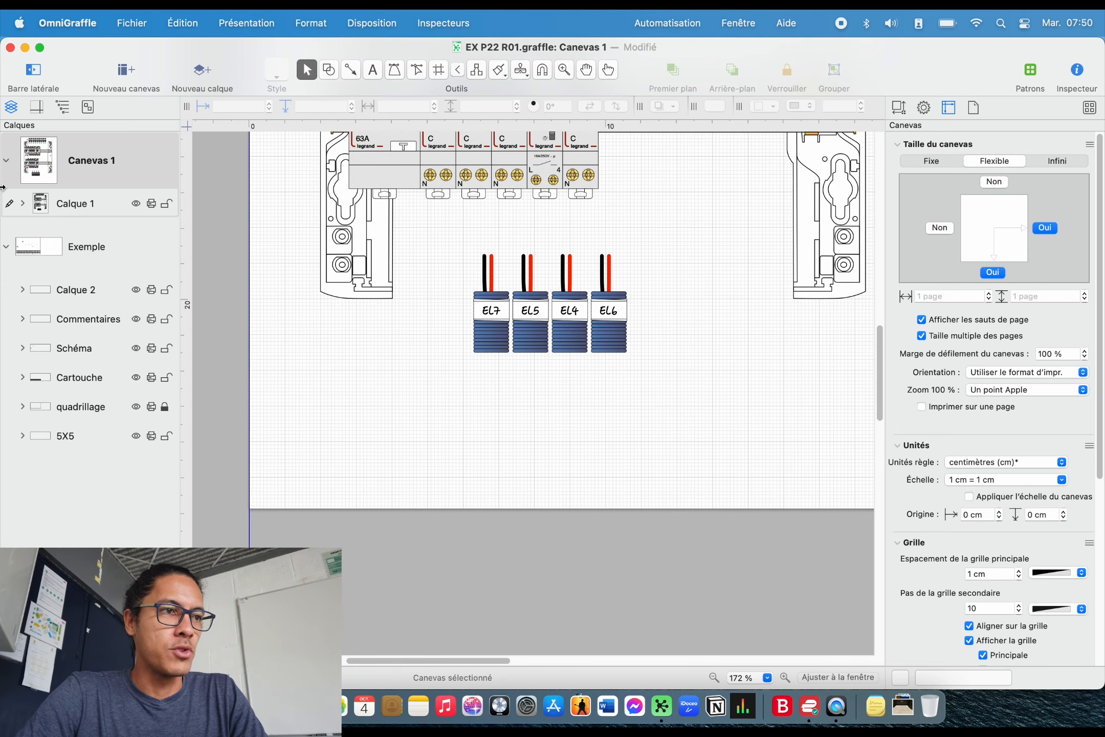
{"action": "left_click", "coordinate": [126, 70]}
{"action": "key", "text": "Return"}
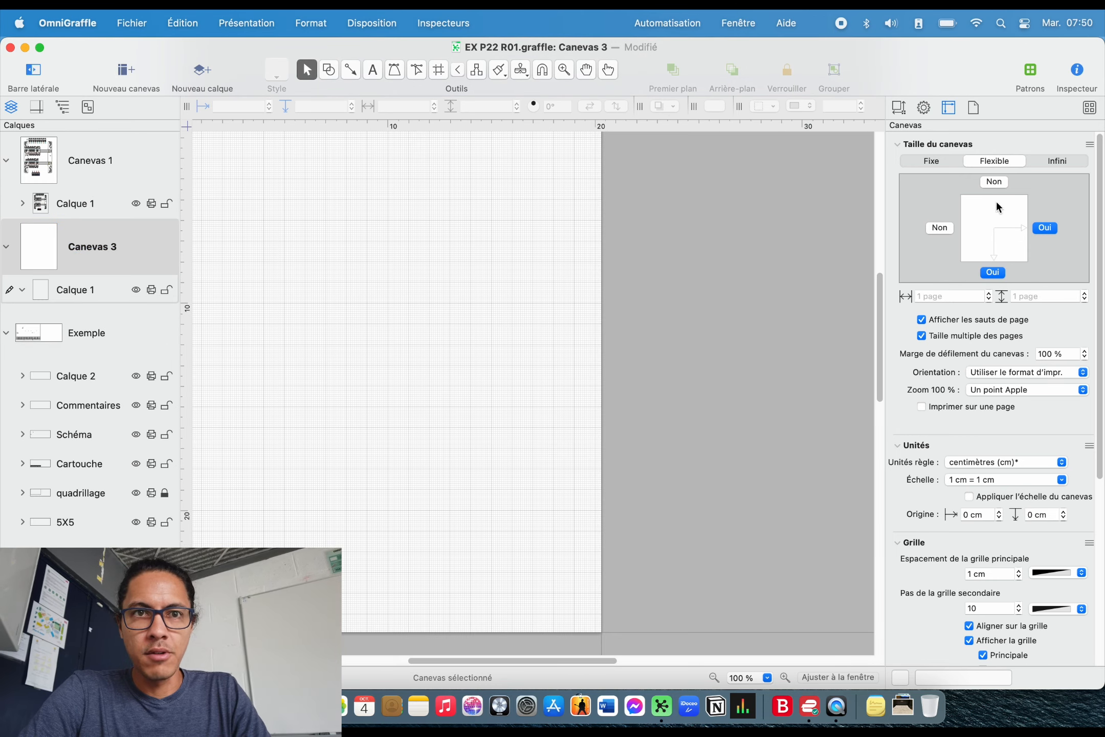
Place the full set of devices from the Appareils Modulaire stencil on the new canvas
{"action": "left_click", "coordinate": [1088, 107]}
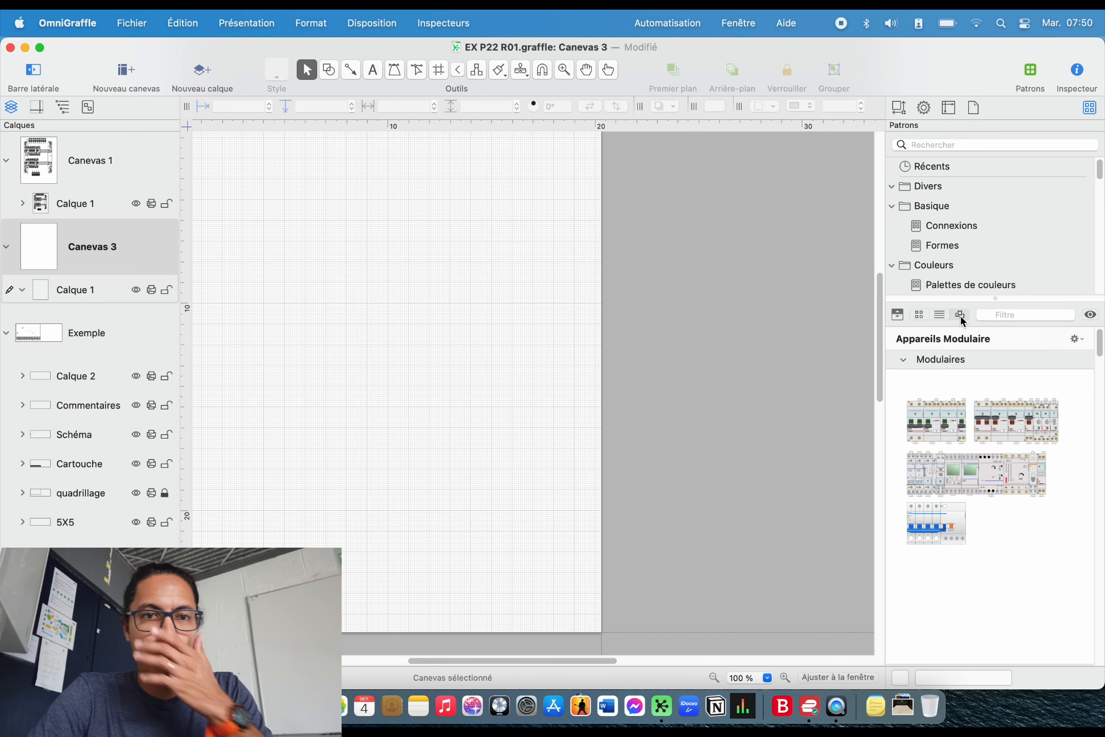
{"action": "left_click_drag", "start_coordinate": [1060, 591], "coordinate": [470, 319]}
{"action": "left_click", "coordinate": [740, 602]}
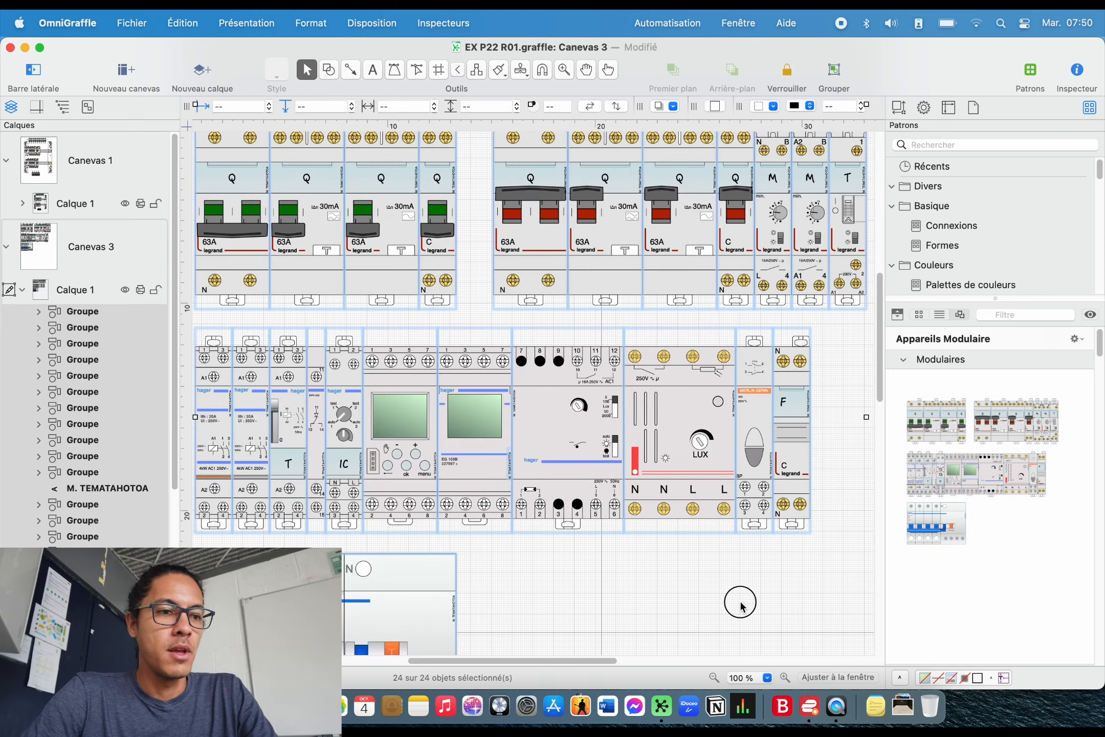
Place the full set of contactors and relays from the Industriel stencil on the canvas below the modular devices
{"action": "scroll", "coordinate": [682, 407], "scroll_direction": "down", "scroll_amount": 1}
{"action": "scroll", "coordinate": [683, 407], "scroll_direction": "down", "scroll_amount": 5}
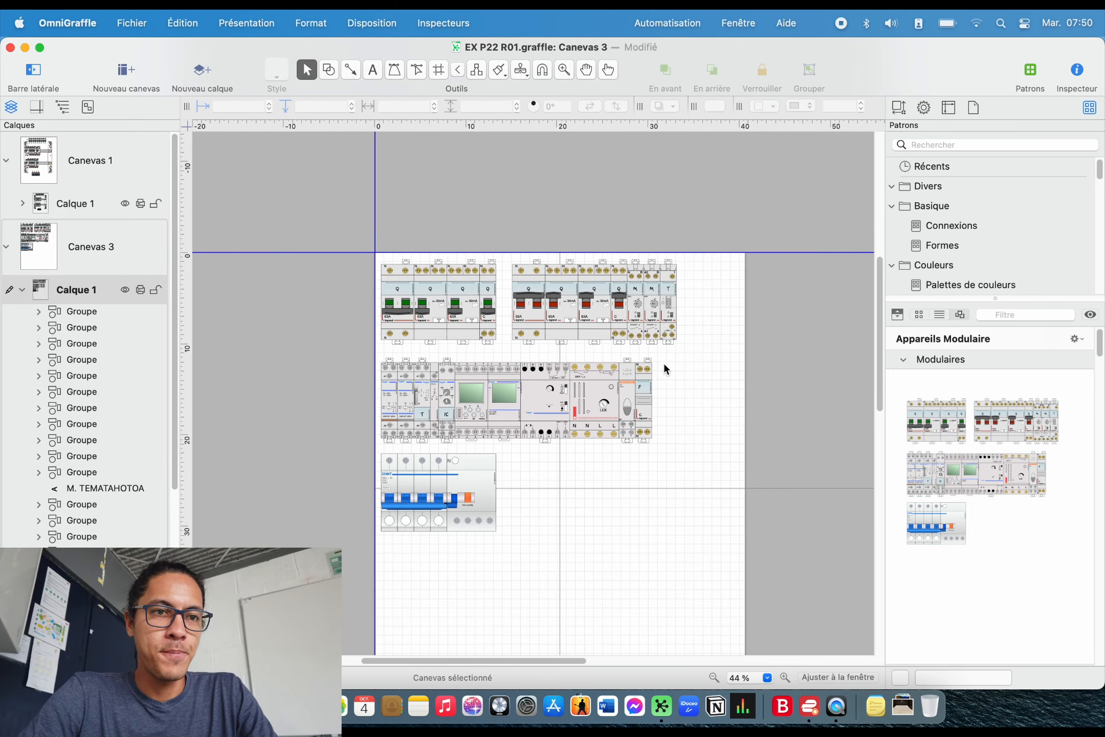
{"action": "scroll", "coordinate": [663, 360], "scroll_direction": "up", "scroll_amount": 4}
{"action": "scroll", "coordinate": [982, 243], "scroll_direction": "down", "scroll_amount": 5}
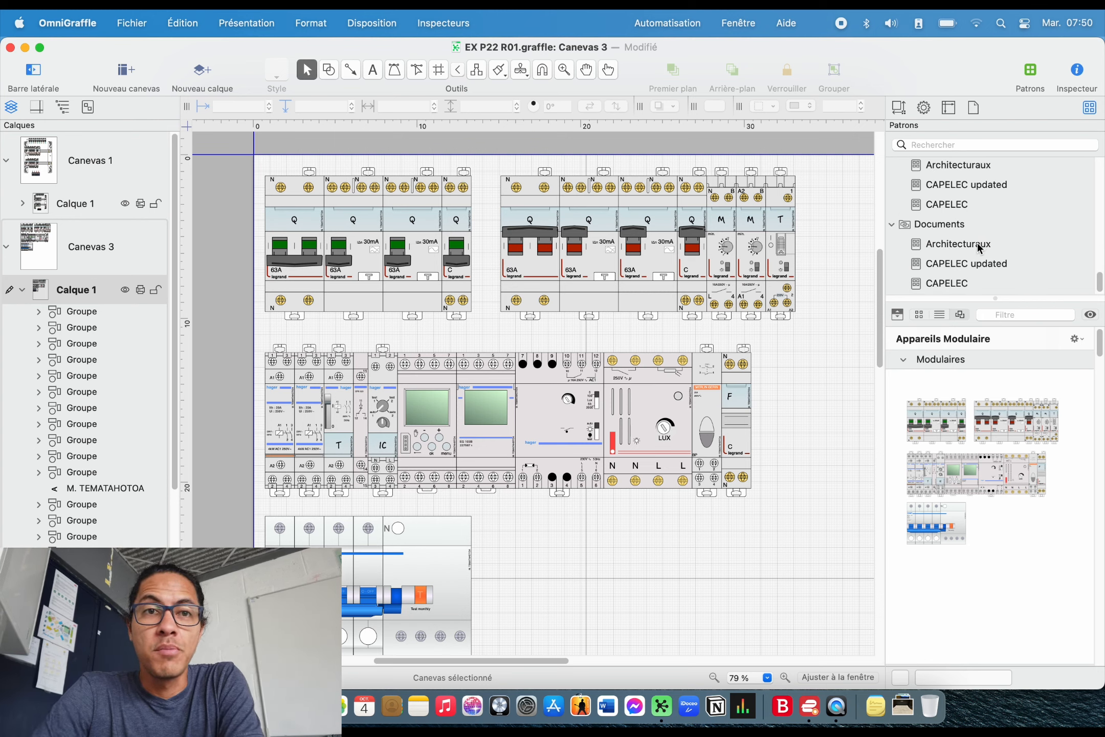
{"action": "scroll", "coordinate": [962, 251], "scroll_direction": "up", "scroll_amount": 3}
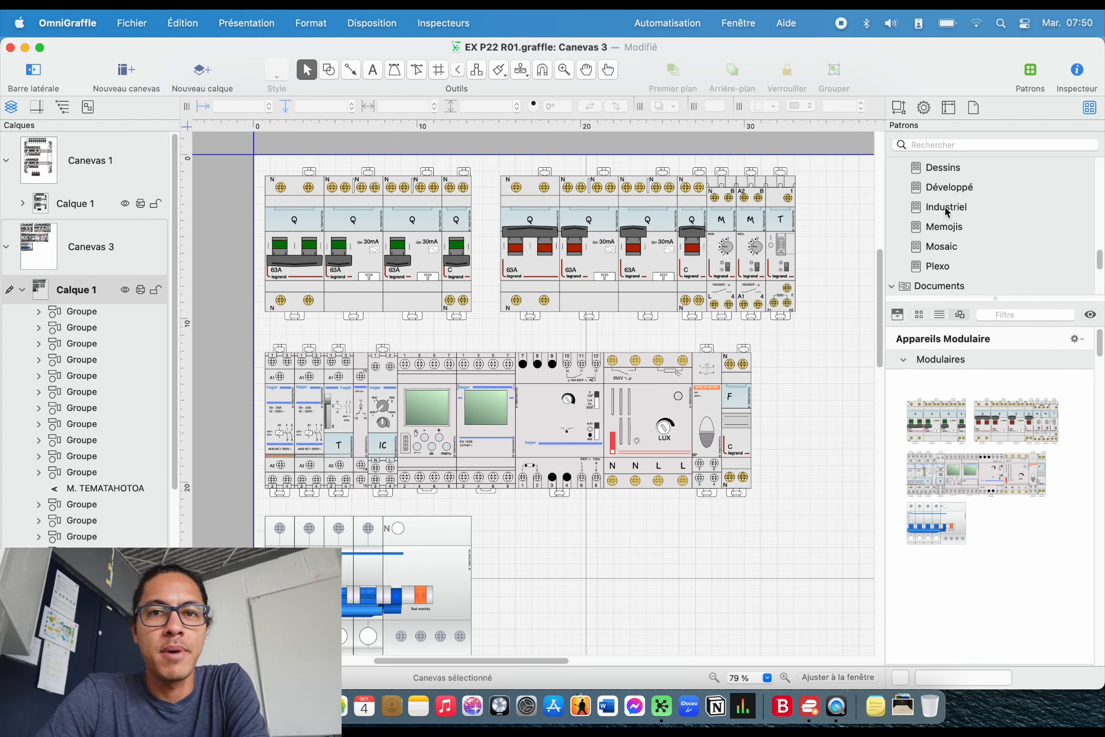
{"action": "left_click", "coordinate": [947, 209]}
{"action": "left_click", "coordinate": [963, 483]}
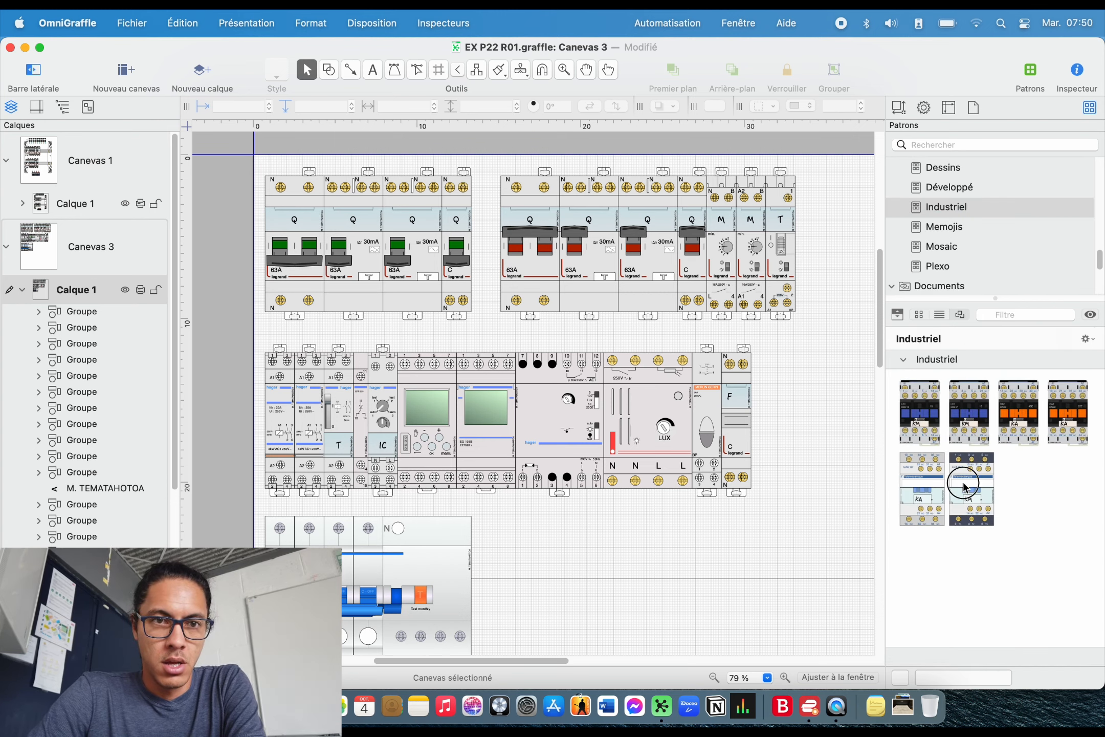
{"action": "left_click_drag", "start_coordinate": [914, 403], "coordinate": [639, 554]}
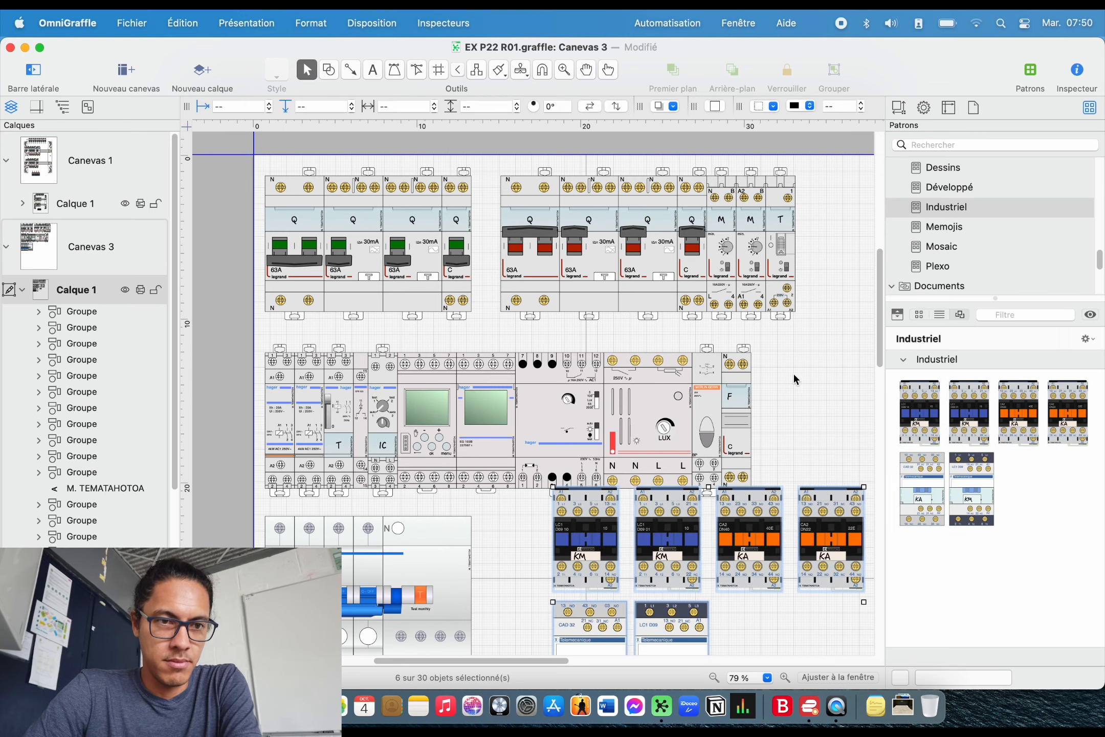
Move the group of six industrial contactors and relays lower, clear of the modular device row and beside the CHNT breaker
{"action": "scroll", "coordinate": [807, 350], "scroll_direction": "down", "scroll_amount": 5}
{"action": "left_click", "coordinate": [583, 309]}
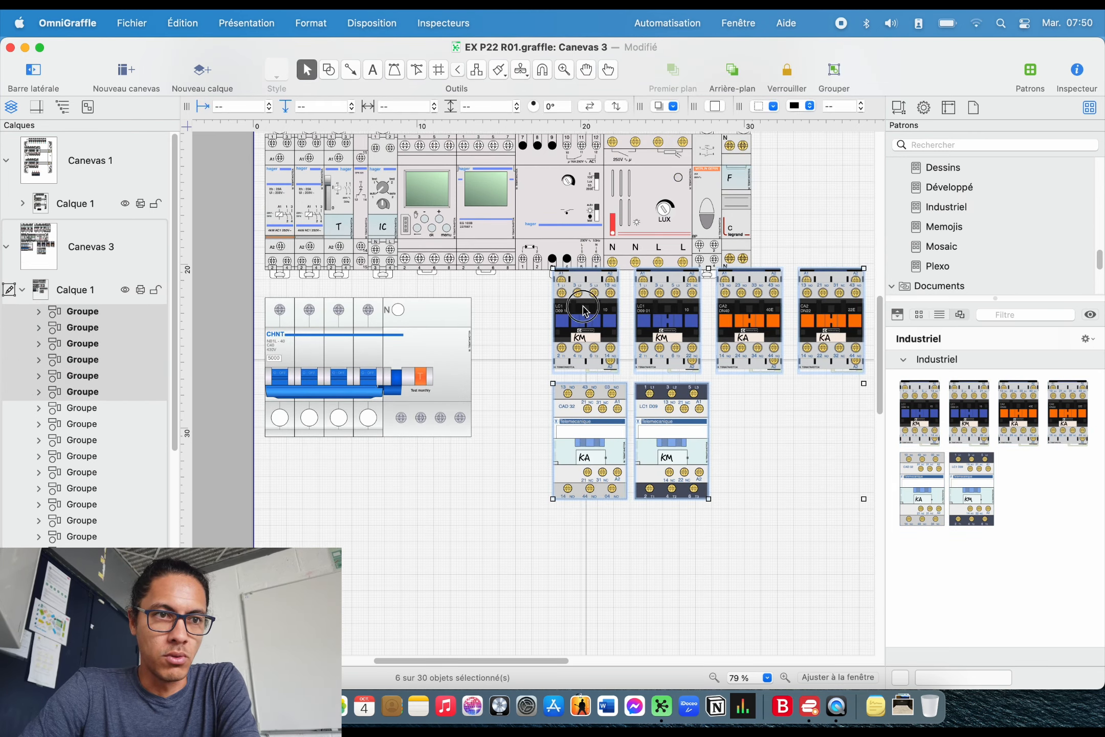
{"action": "left_click_drag", "start_coordinate": [583, 309], "coordinate": [536, 379]}
{"action": "left_click", "coordinate": [750, 308]}
{"action": "scroll", "coordinate": [756, 308], "scroll_direction": "right", "scroll_amount": 5}
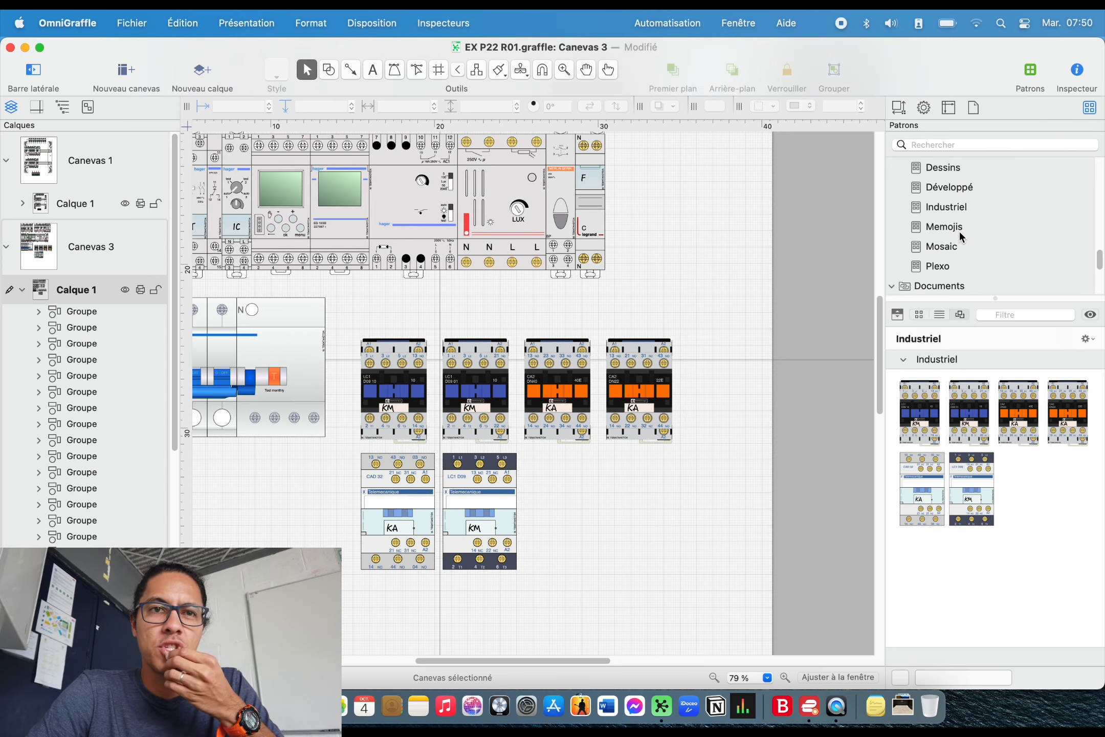
Place the multimeter display with the HOLD label from the Appareils de mesures stencil beside the contactors
{"action": "scroll", "coordinate": [959, 230], "scroll_direction": "up", "scroll_amount": 3}
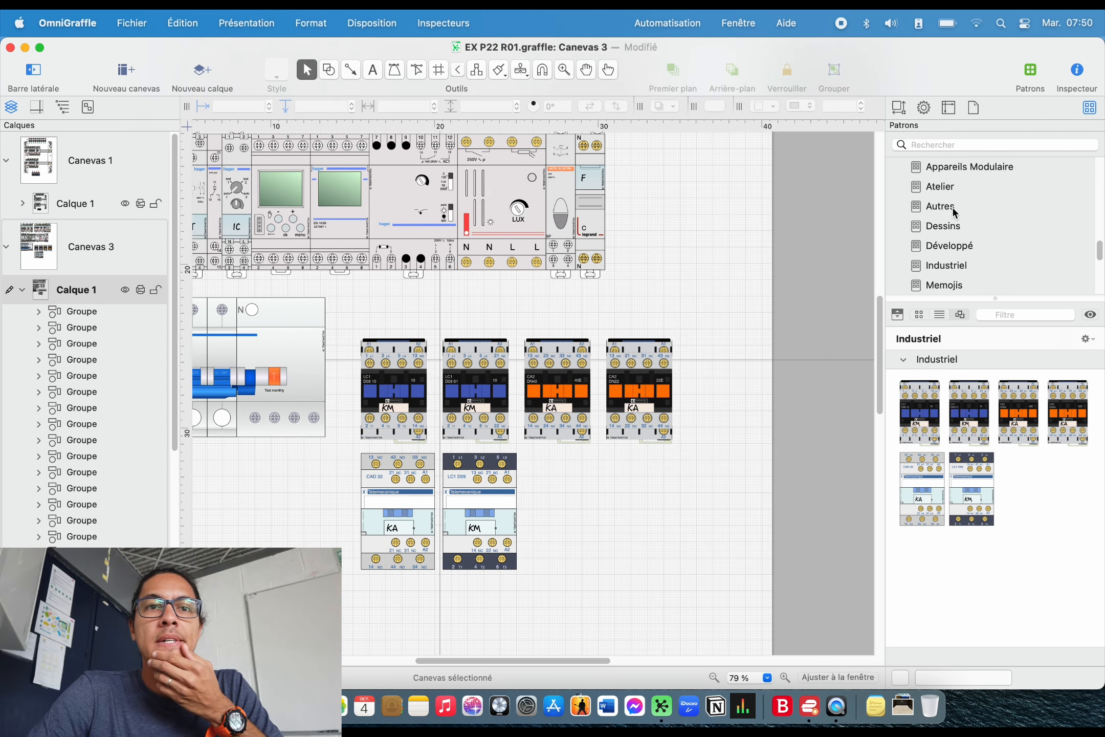
{"action": "scroll", "coordinate": [952, 207], "scroll_direction": "up", "scroll_amount": 1}
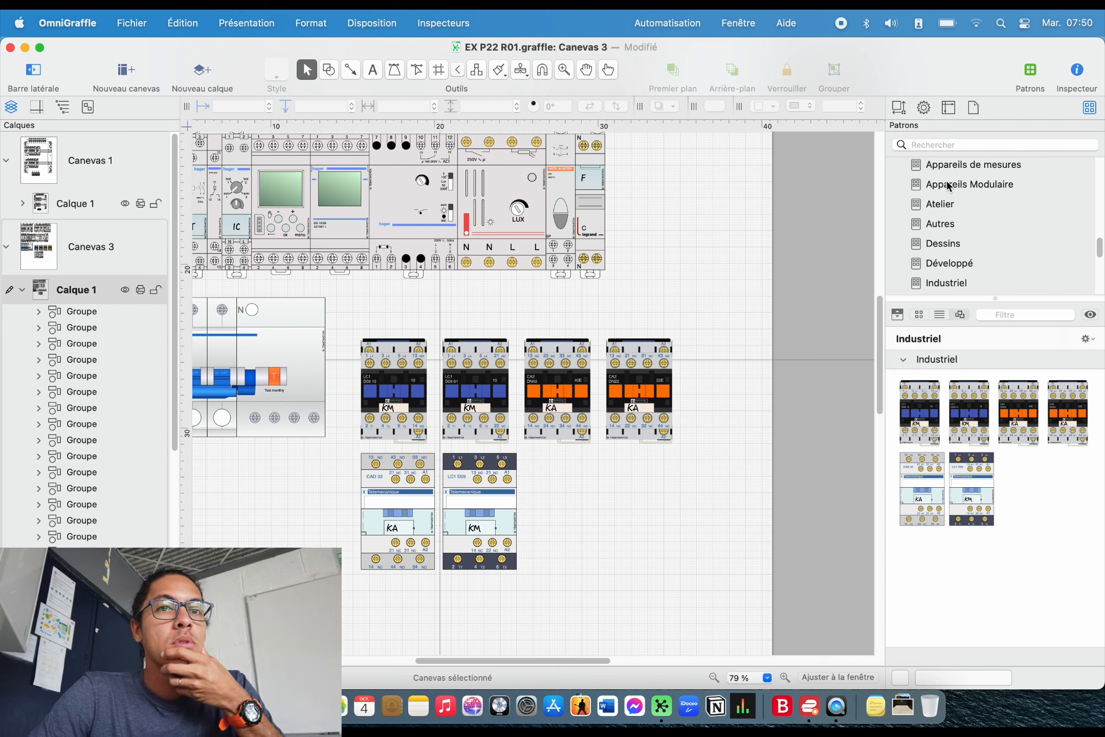
{"action": "left_click", "coordinate": [946, 165]}
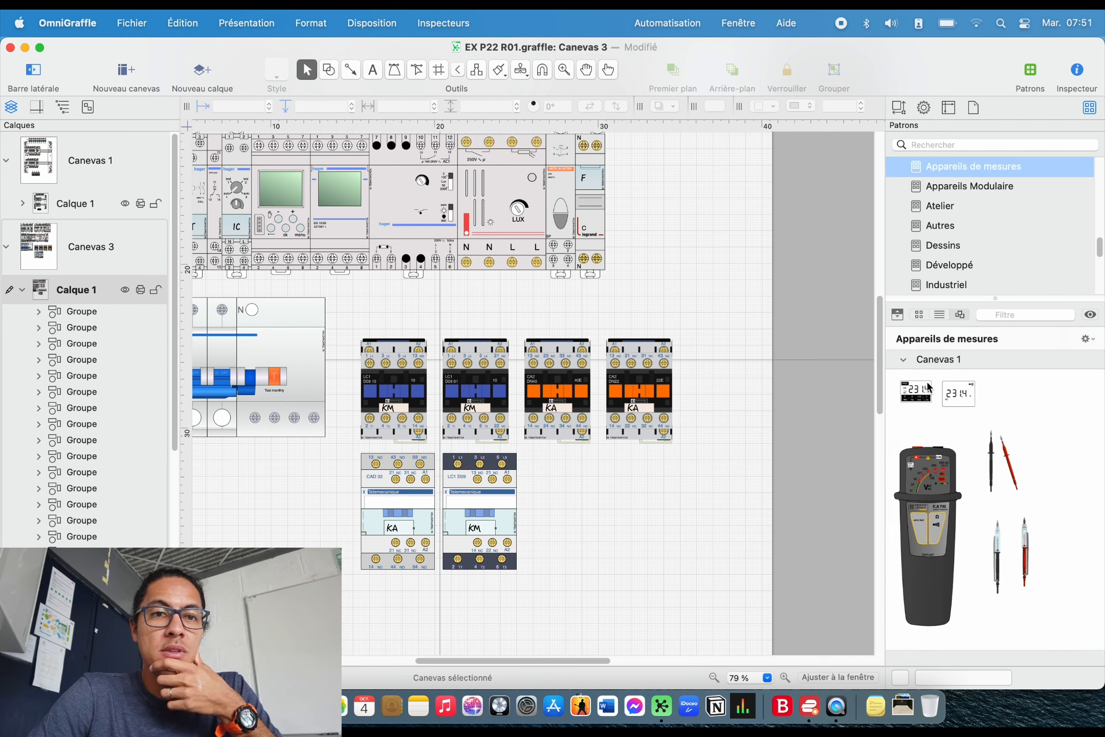
{"action": "left_click_drag", "start_coordinate": [929, 387], "coordinate": [627, 532]}
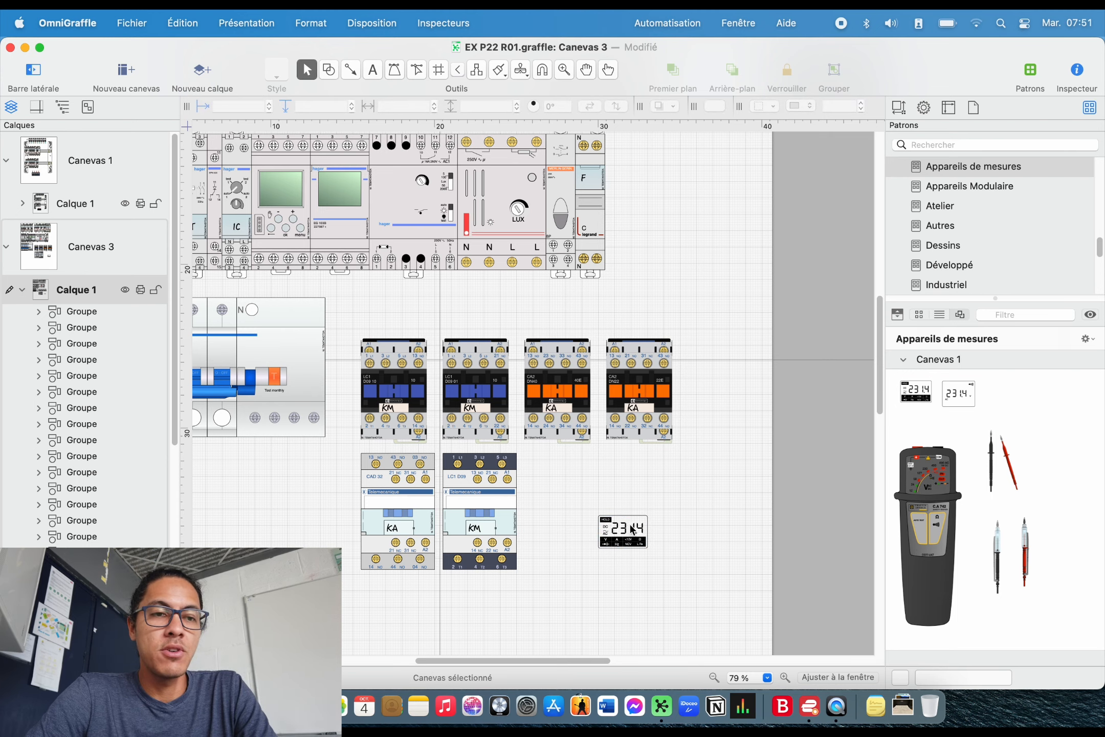
Delete the <10V and NCV rectangles from inside the multimeter display group
{"action": "scroll", "coordinate": [633, 530], "scroll_direction": "up", "scroll_amount": 10}
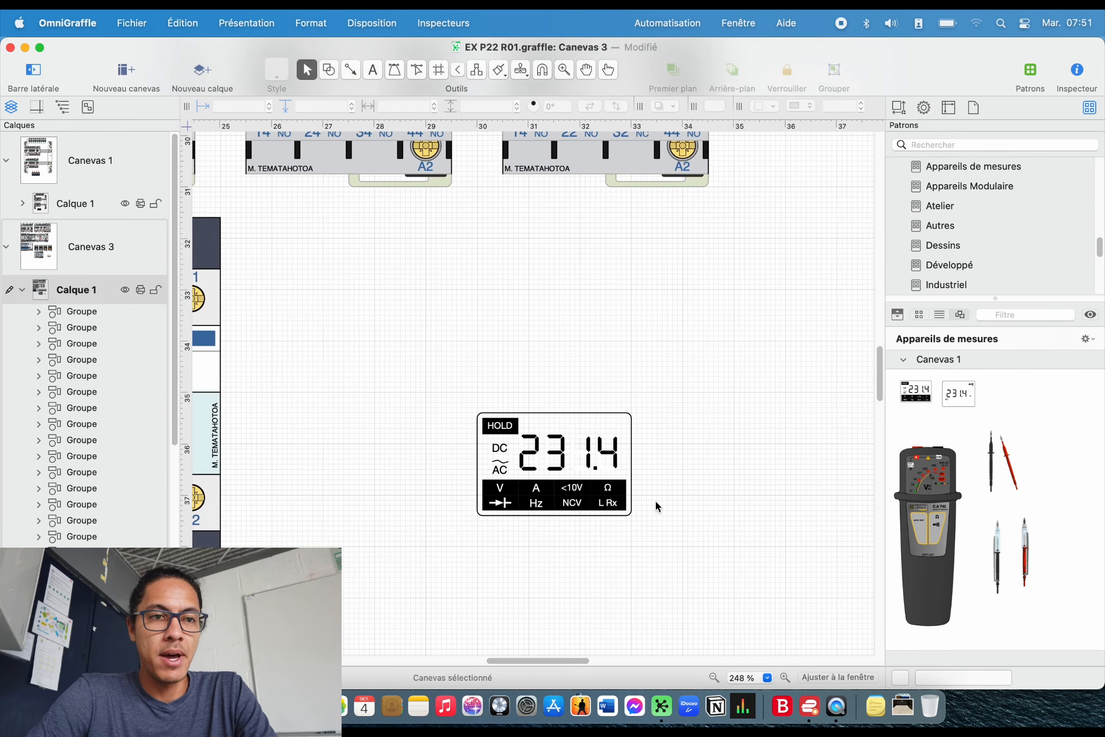
{"action": "scroll", "coordinate": [656, 501], "scroll_direction": "up", "scroll_amount": 5}
{"action": "left_click", "coordinate": [580, 547]}
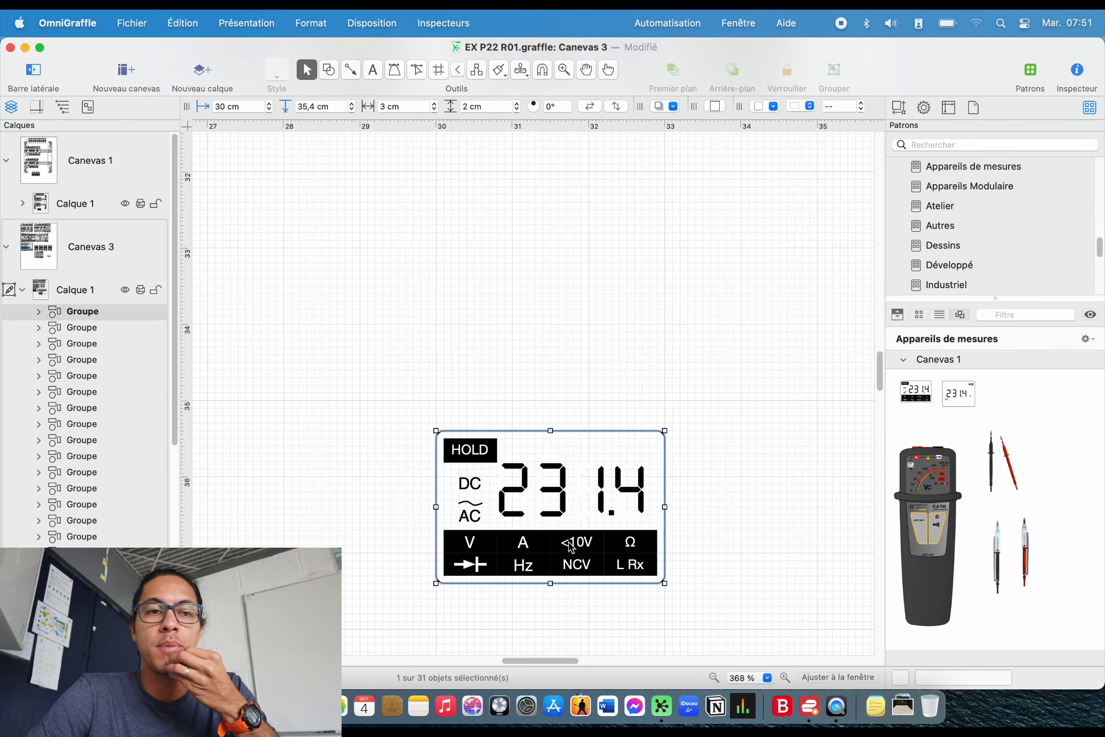
{"action": "left_click", "coordinate": [580, 547]}
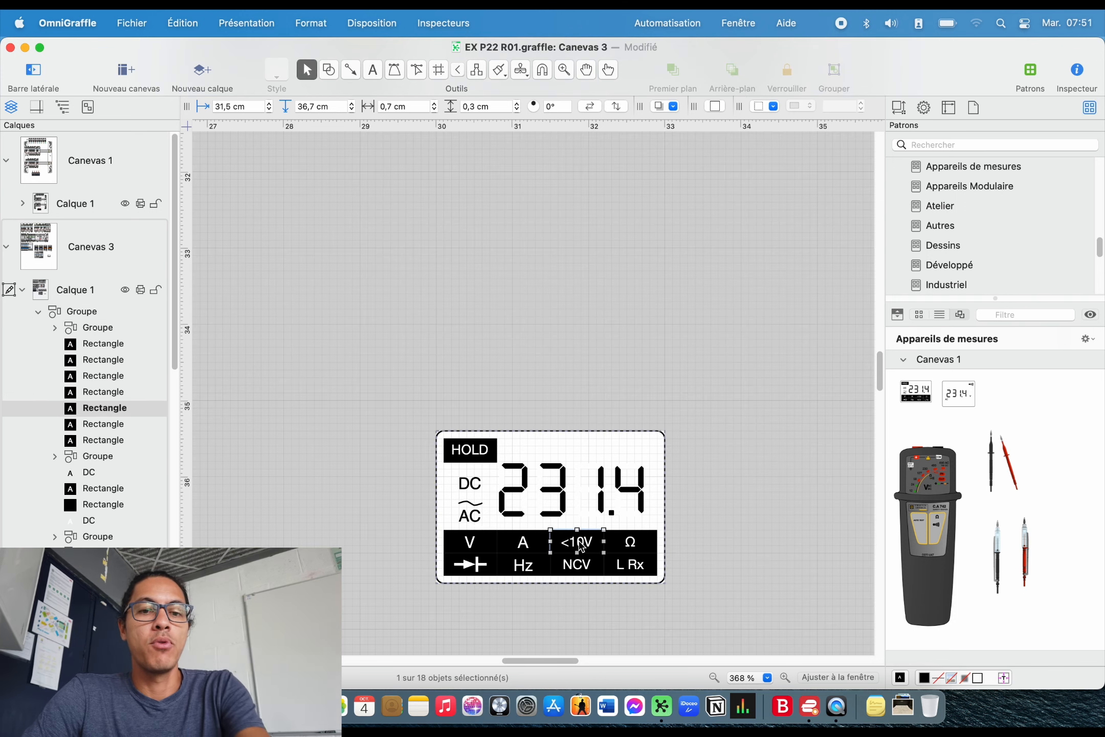
{"action": "key", "text": "Delete"}
{"action": "left_click", "coordinate": [578, 567]}
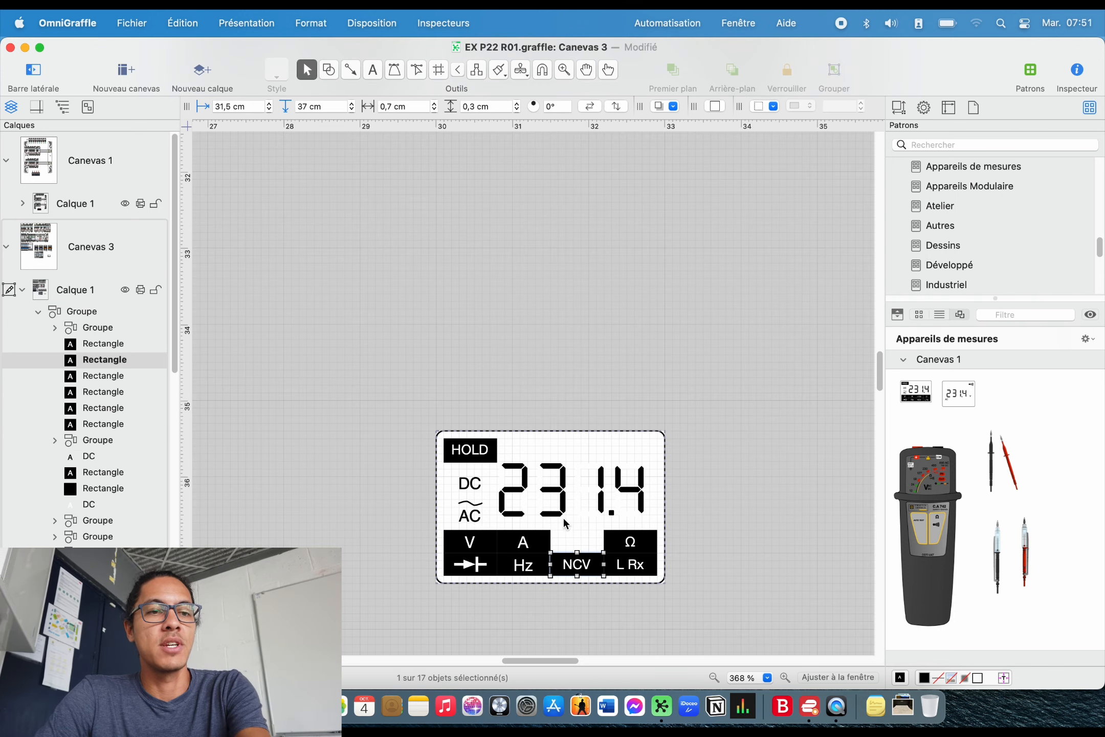
{"action": "key", "text": "Delete"}
{"action": "left_click", "coordinate": [562, 509]}
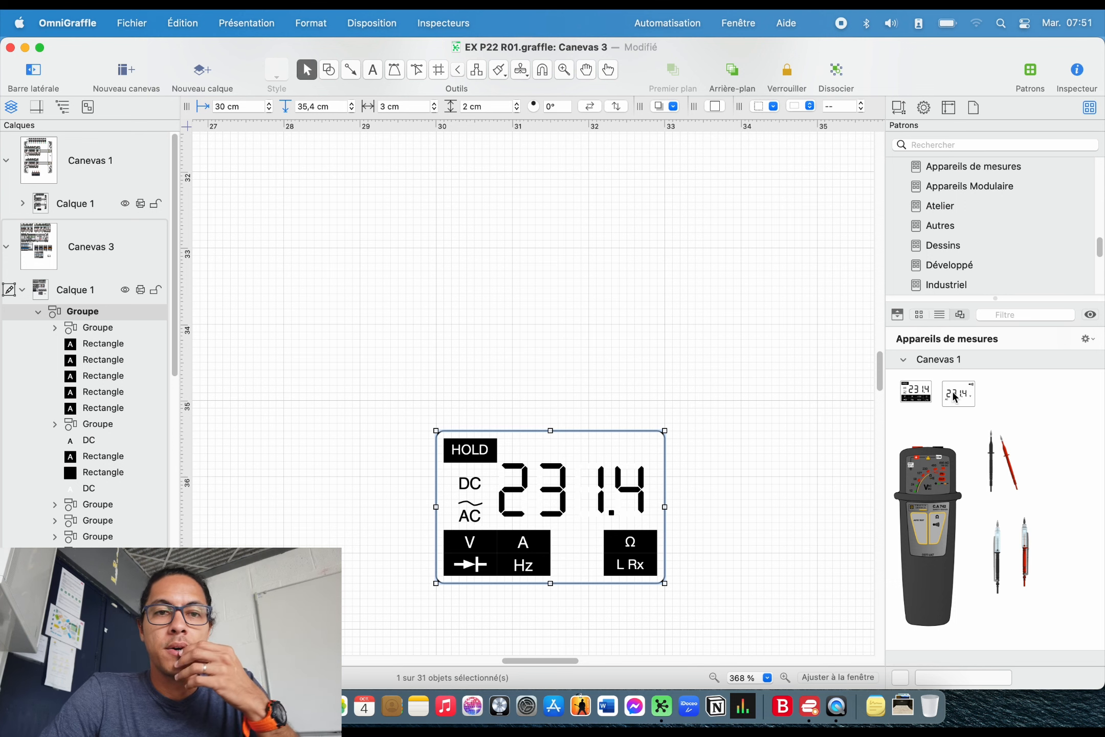
Add the C.A 742 voltage tester and the pair of clear-tipped black and red test probes near the multimeter display
{"action": "left_click_drag", "start_coordinate": [911, 481], "coordinate": [690, 399]}
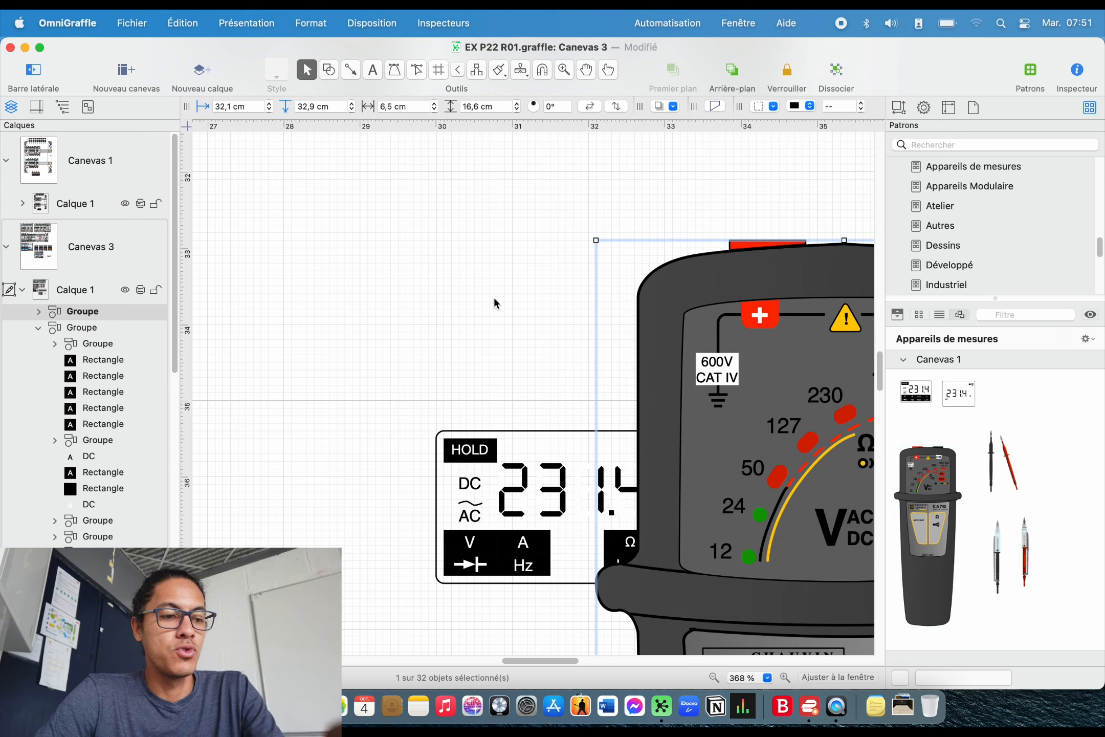
{"action": "left_click", "coordinate": [535, 362]}
{"action": "scroll", "coordinate": [535, 362], "scroll_direction": "down", "scroll_amount": 8}
{"action": "left_click_drag", "start_coordinate": [599, 506], "coordinate": [666, 412]}
{"action": "left_click_drag", "start_coordinate": [1020, 557], "coordinate": [512, 476]}
{"action": "left_click", "coordinate": [562, 546]}
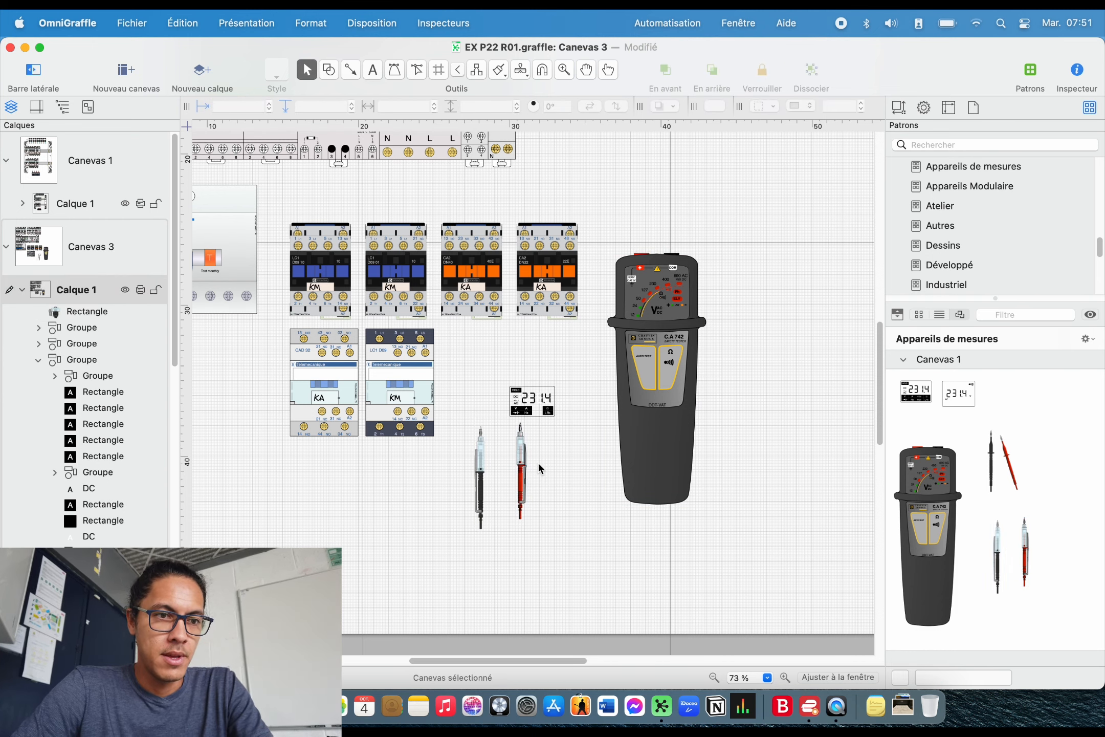
{"action": "scroll", "coordinate": [538, 463], "scroll_direction": "up", "scroll_amount": 5}
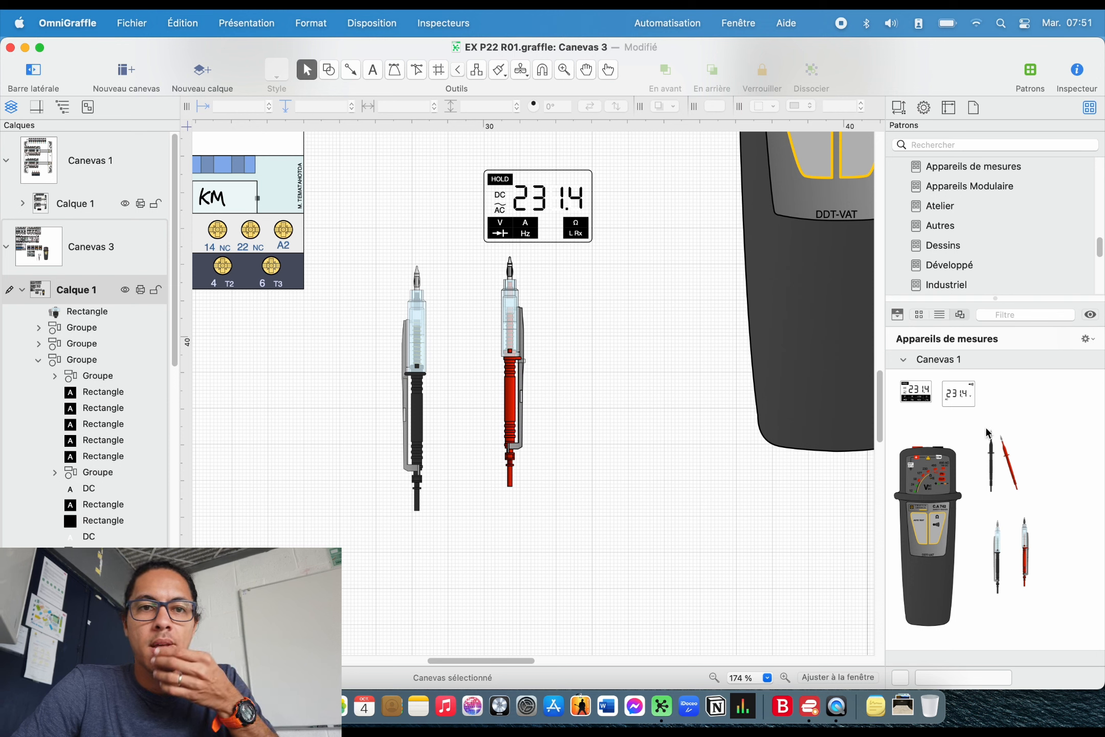
Place the blue 1:100 scale ruler from the Autres stencil and position it below the test probes
{"action": "left_click", "coordinate": [903, 359]}
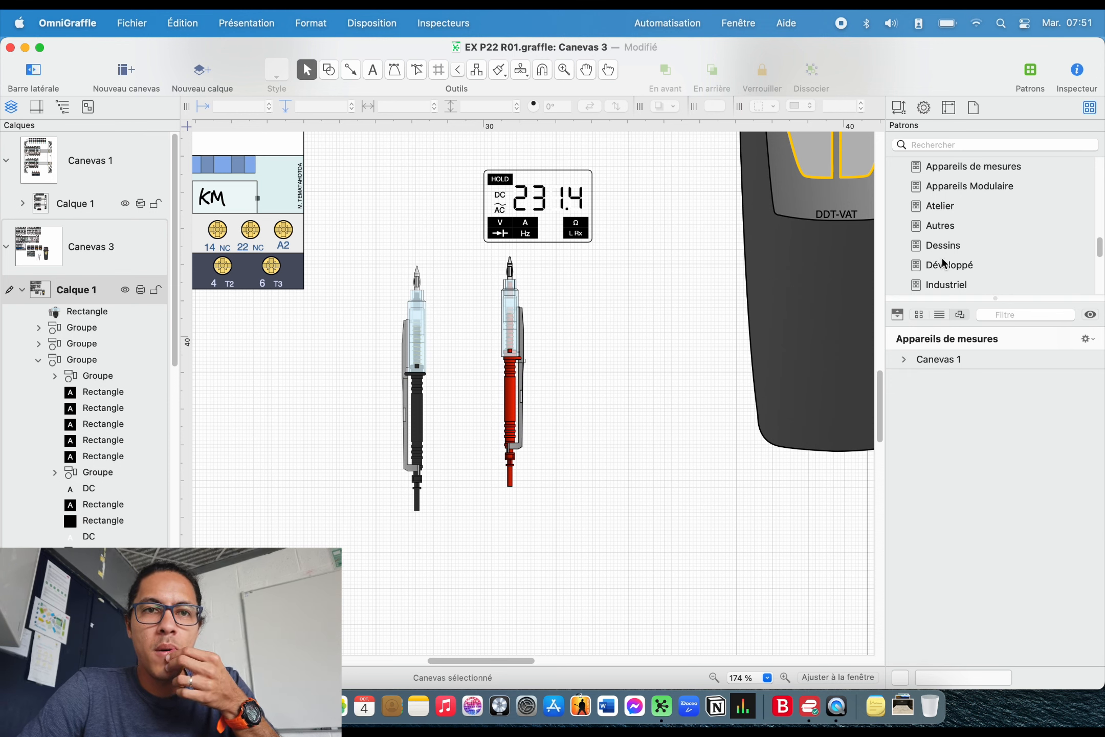
{"action": "left_click", "coordinate": [944, 226]}
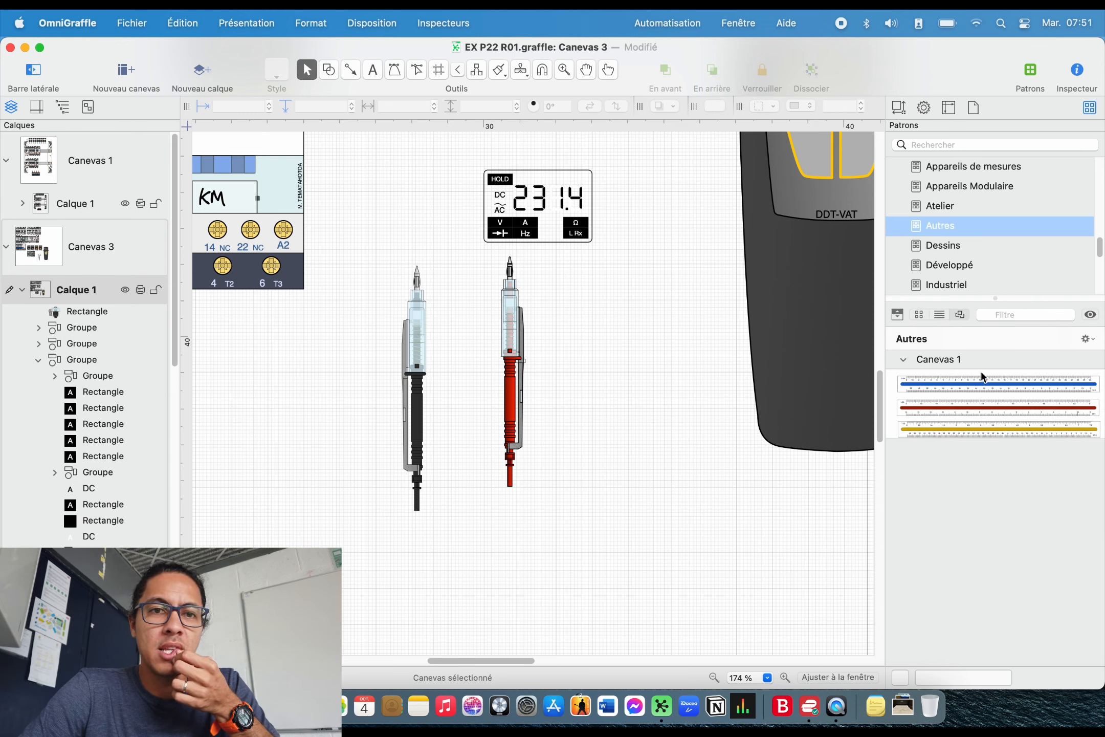
{"action": "left_click_drag", "start_coordinate": [981, 378], "coordinate": [377, 502]}
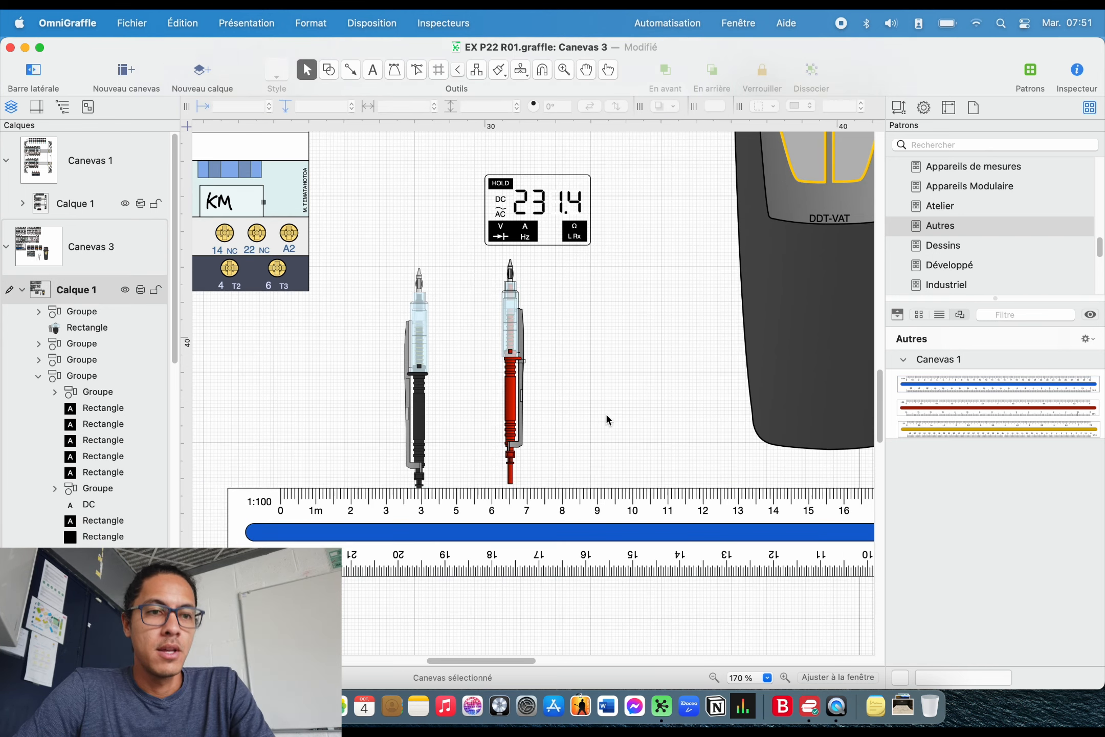
{"action": "scroll", "coordinate": [607, 415], "scroll_direction": "down", "scroll_amount": 5}
{"action": "left_click_drag", "start_coordinate": [654, 452], "coordinate": [416, 467]}
{"action": "left_click", "coordinate": [540, 499]}
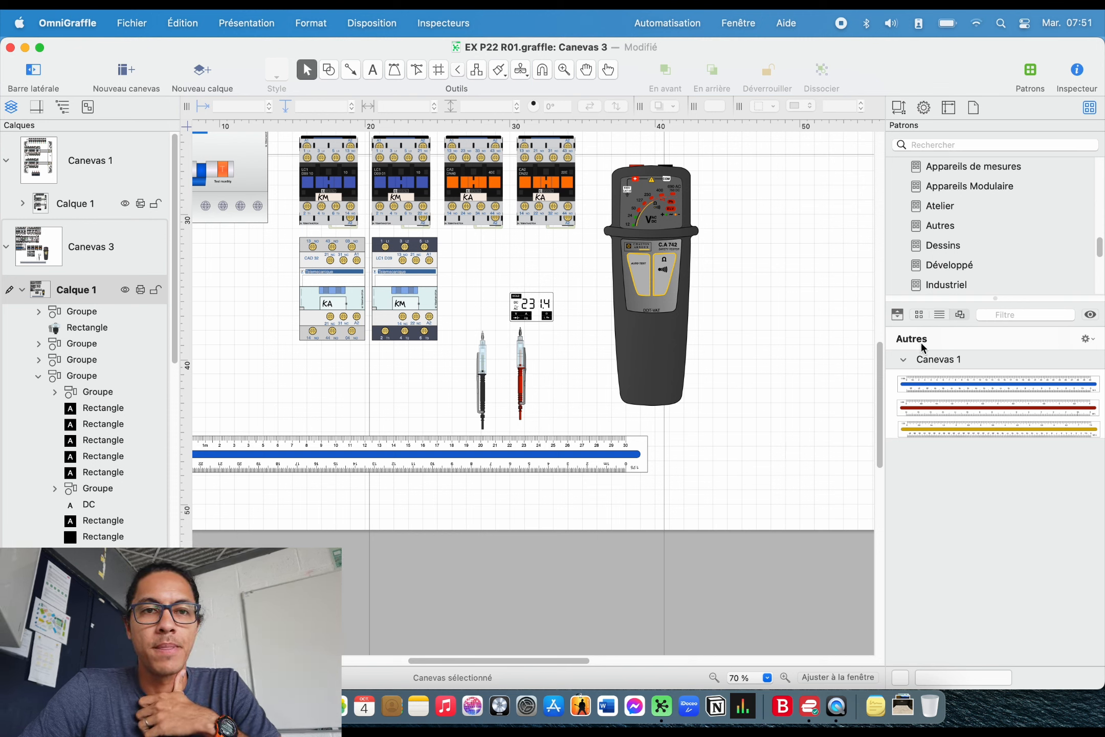
Examine the circuit diagram symbols in Version 1, Version 2 and Version 3 of the Développé stencil
{"action": "left_click", "coordinate": [946, 266]}
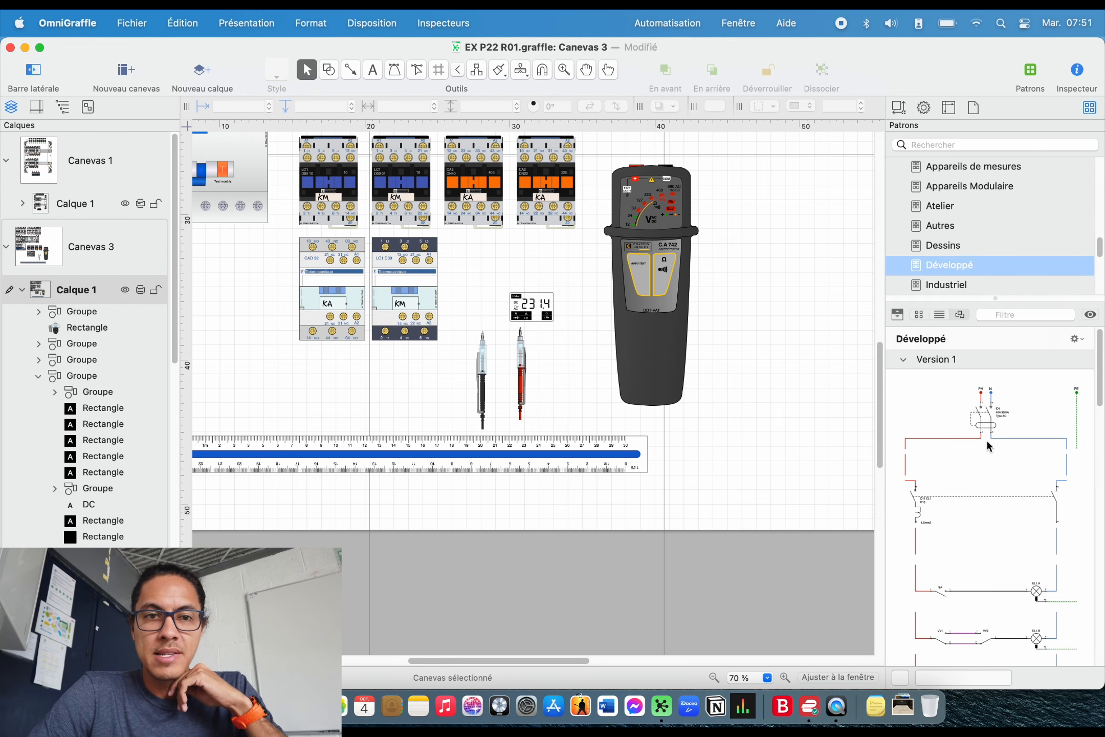
{"action": "scroll", "coordinate": [986, 439], "scroll_direction": "down", "scroll_amount": 15}
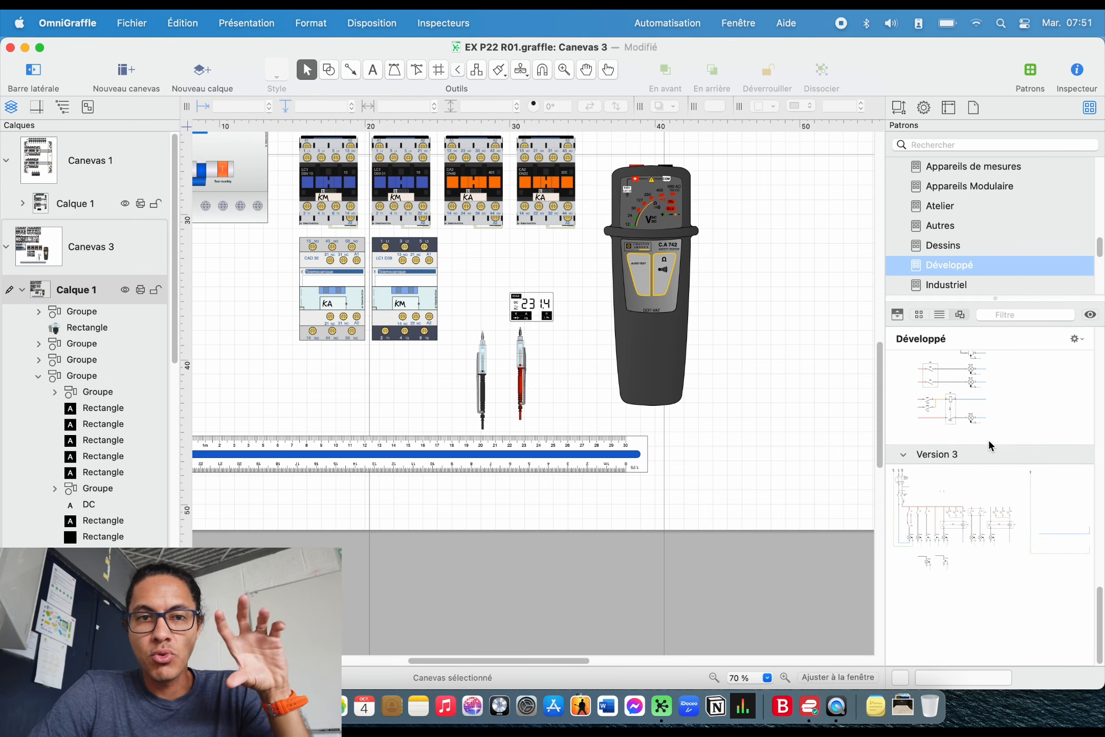
{"action": "scroll", "coordinate": [1018, 529], "scroll_direction": "up", "scroll_amount": 5}
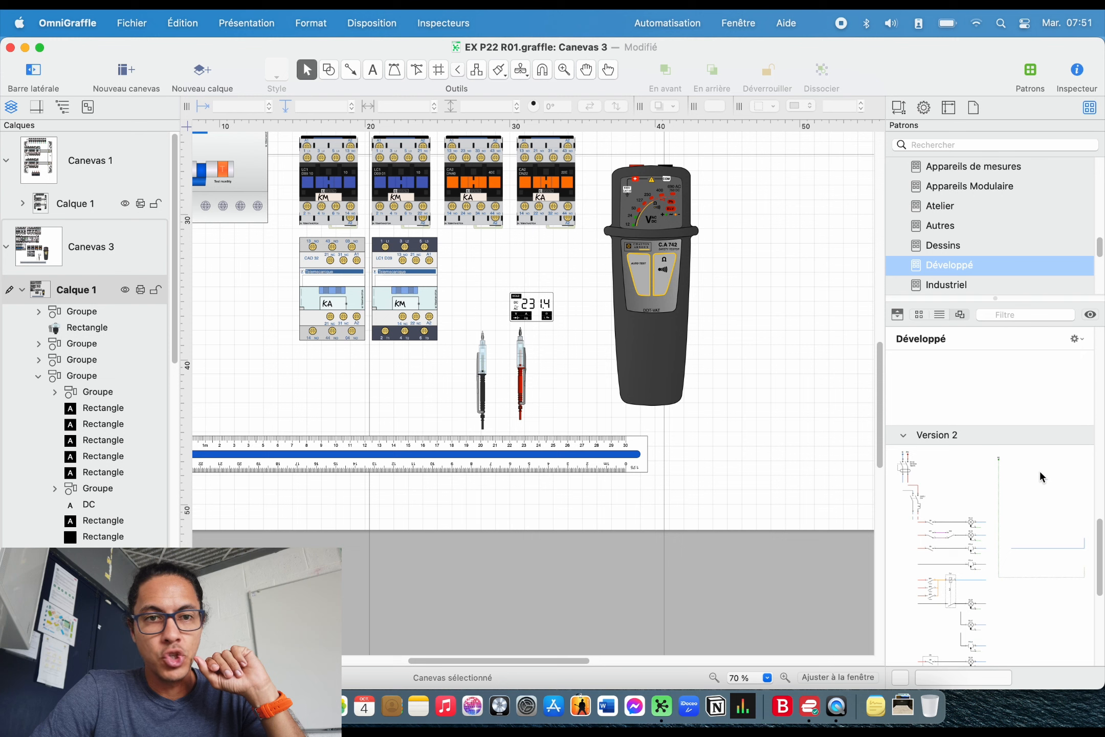
{"action": "scroll", "coordinate": [1042, 468], "scroll_direction": "up", "scroll_amount": 5}
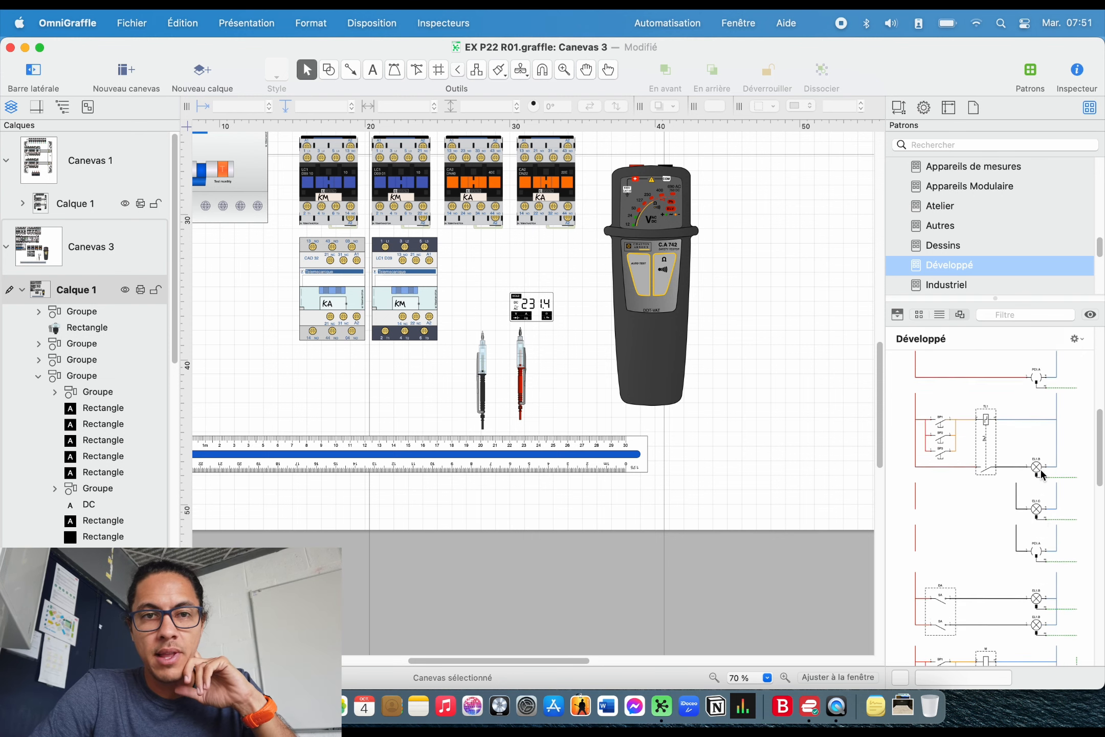
{"action": "scroll", "coordinate": [1028, 470], "scroll_direction": "up", "scroll_amount": 5}
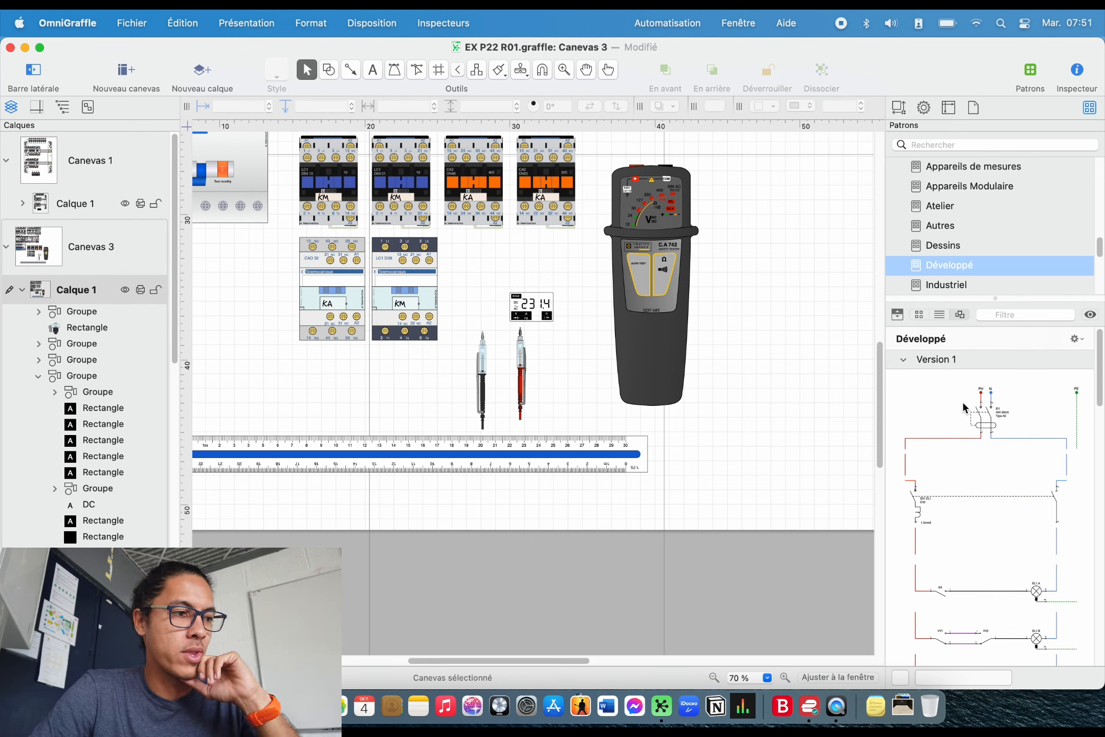
{"action": "left_click", "coordinate": [900, 360]}
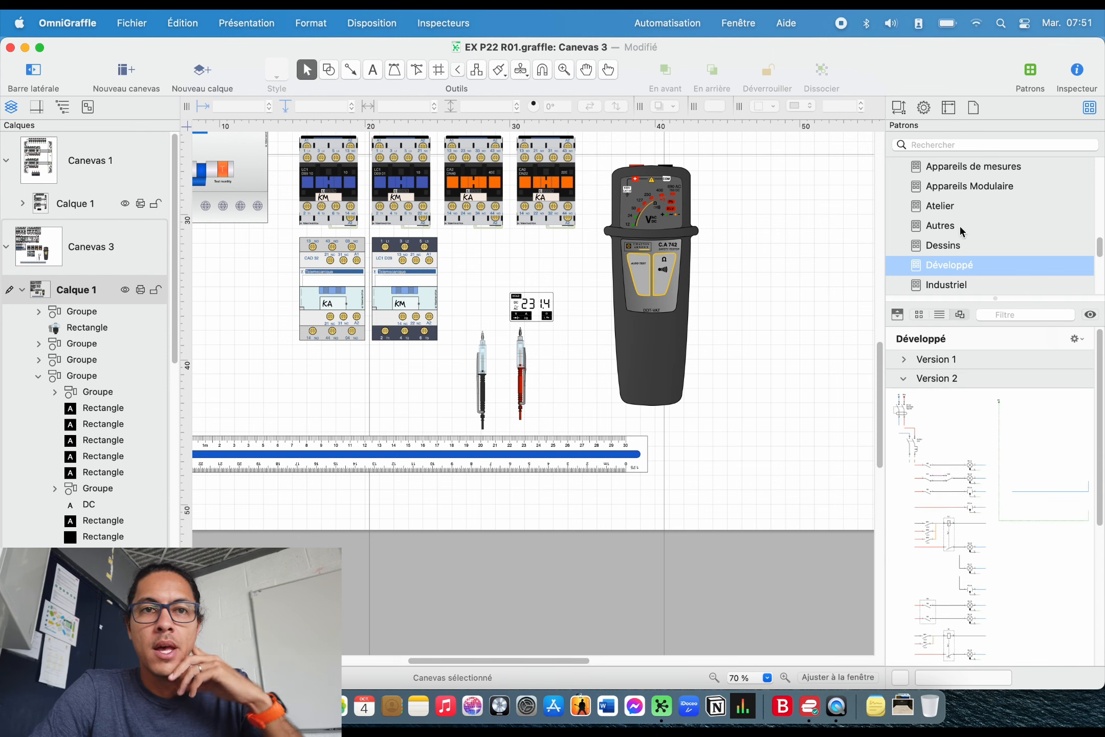
Place the two-rail mounting frame and the panel front cover from the Accessoires stencil, moving the cover down beside the frame
{"action": "scroll", "coordinate": [979, 227], "scroll_direction": "up", "scroll_amount": 3}
{"action": "left_click", "coordinate": [974, 232]}
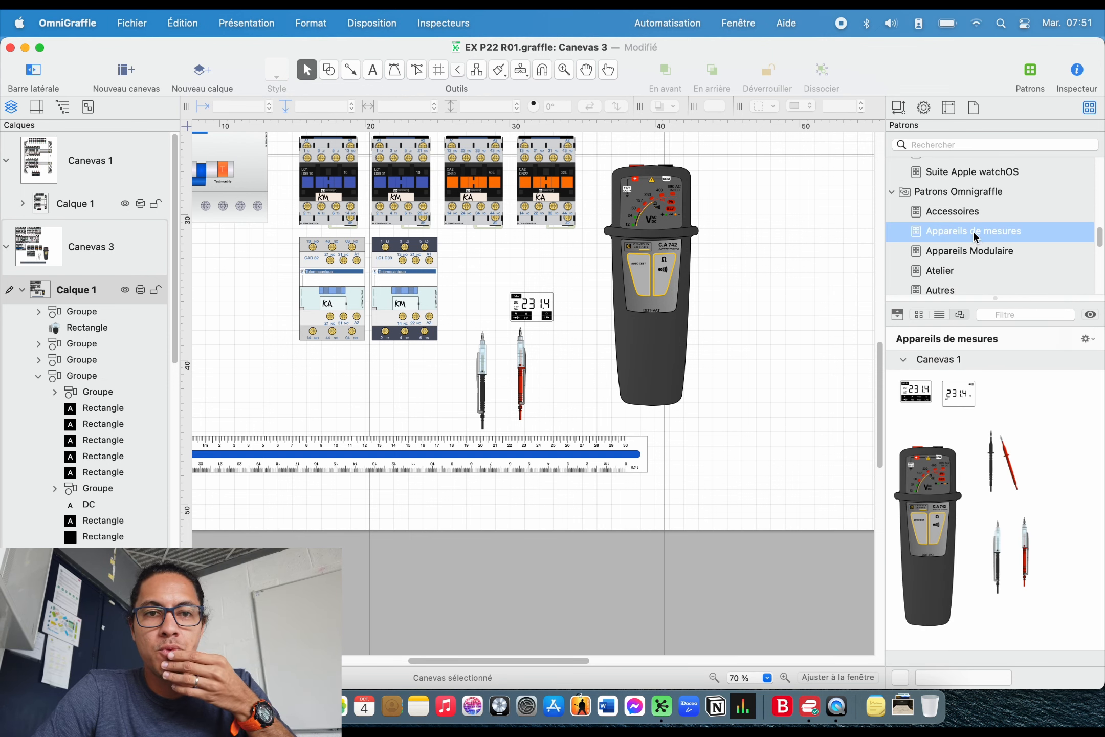
{"action": "left_click", "coordinate": [972, 216]}
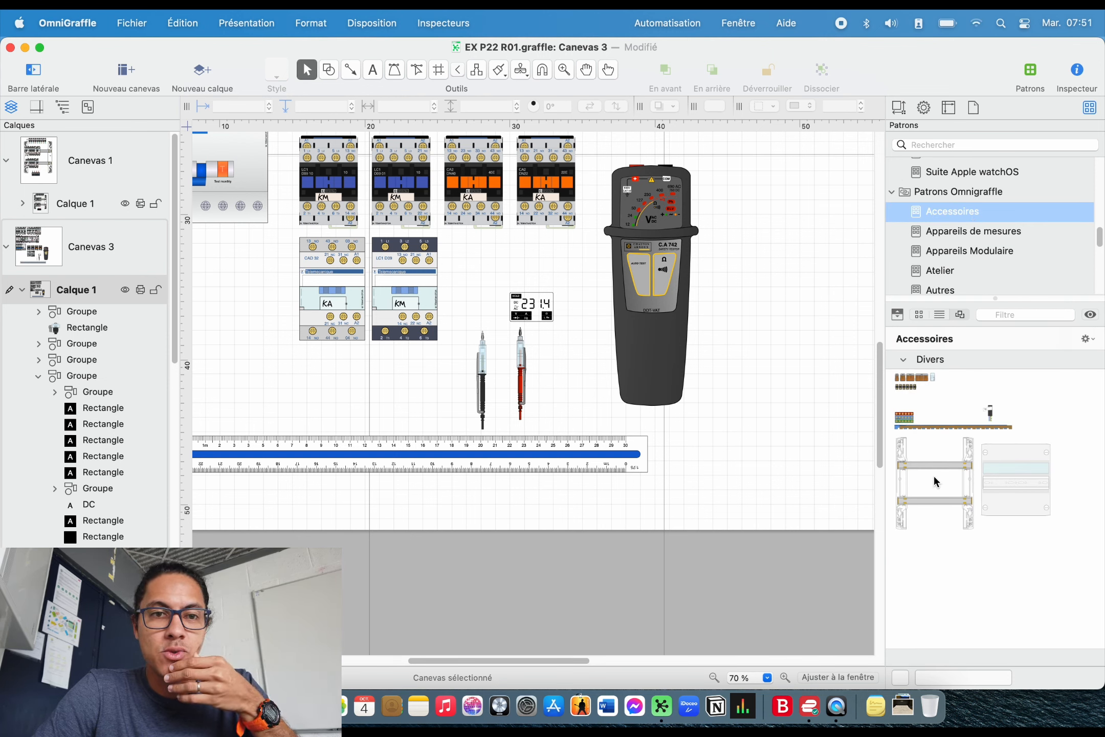
{"action": "left_click_drag", "start_coordinate": [933, 474], "coordinate": [580, 355]}
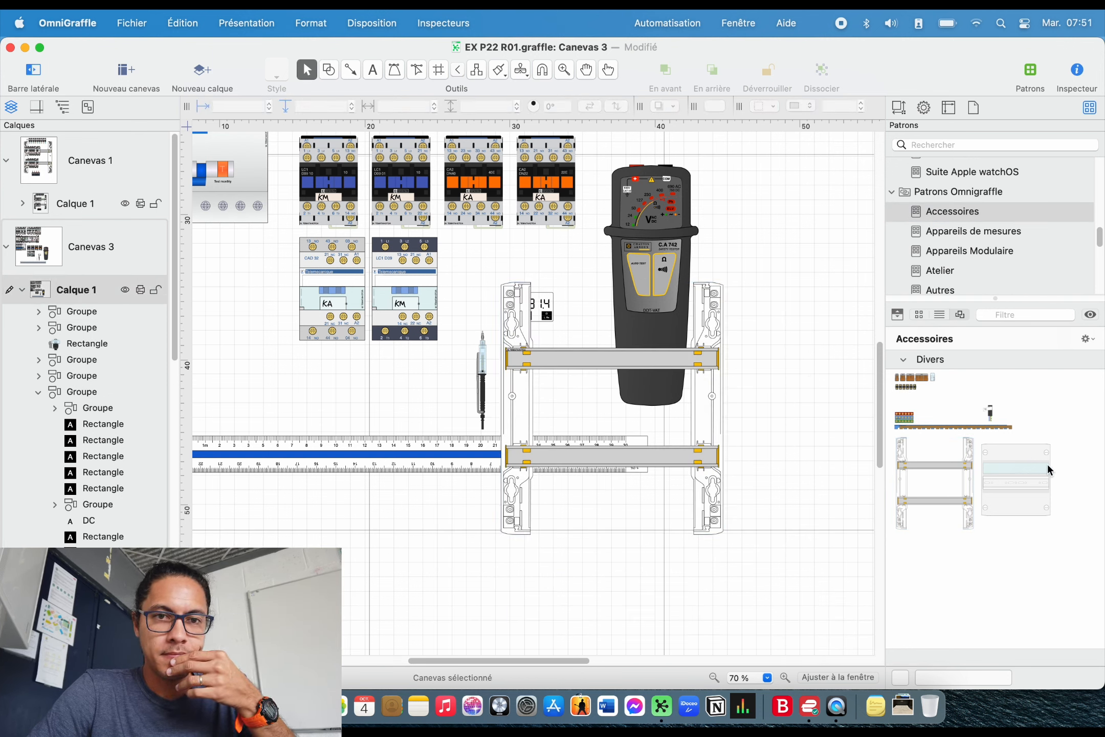
{"action": "left_click_drag", "start_coordinate": [1046, 463], "coordinate": [539, 350]}
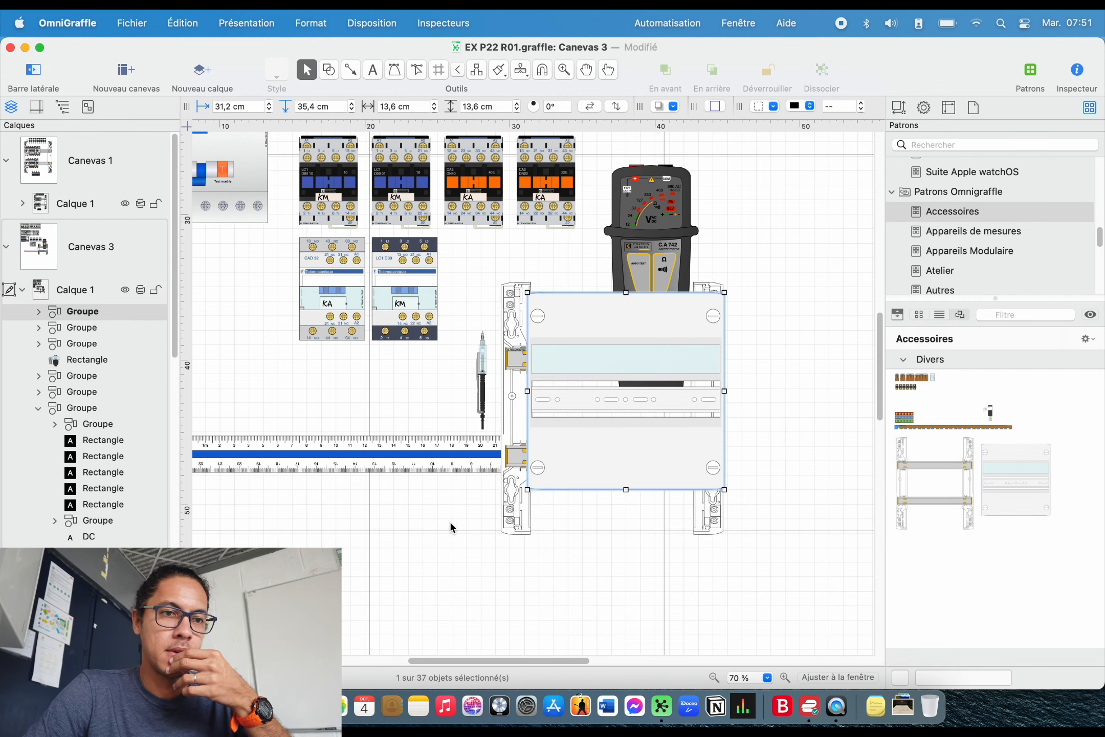
{"action": "left_click_drag", "start_coordinate": [451, 527], "coordinate": [454, 565]}
{"action": "left_click", "coordinate": [814, 518]}
Add the brown comb busbar, the orange connector and the black terminal strip from the Accessoires stencil near the mounting frame
{"action": "left_click_drag", "start_coordinate": [945, 425], "coordinate": [684, 395]}
{"action": "left_click", "coordinate": [812, 458]}
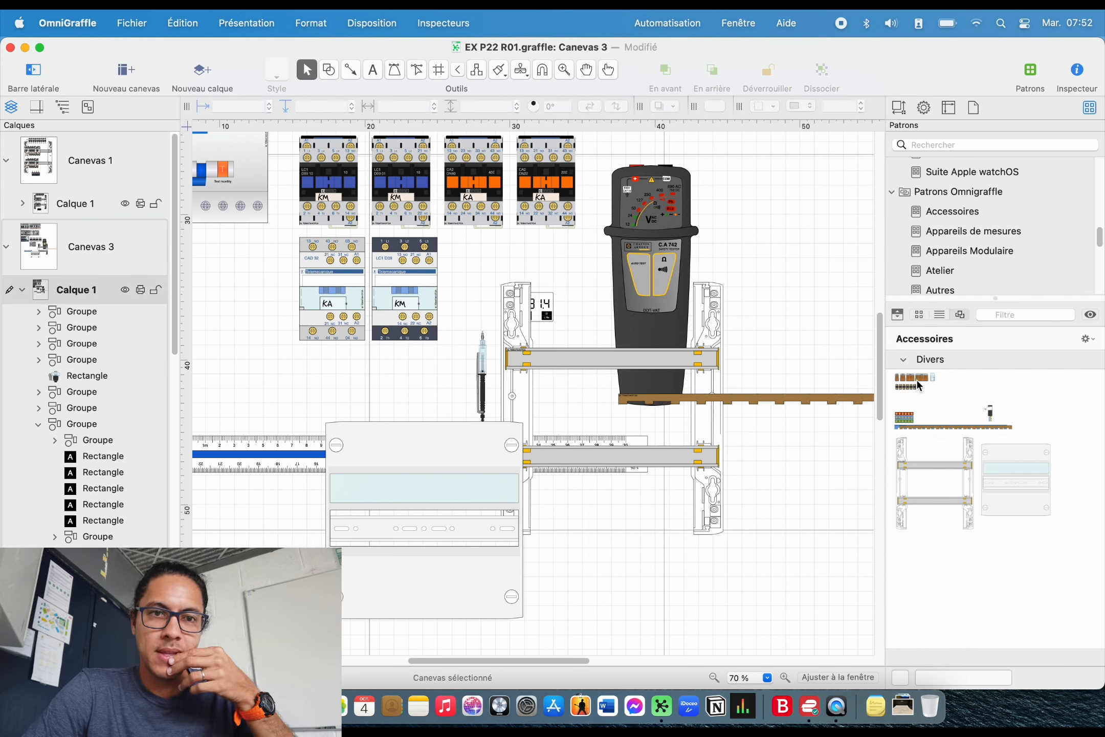
{"action": "left_click_drag", "start_coordinate": [913, 379], "coordinate": [785, 353]}
{"action": "left_click", "coordinate": [836, 475]}
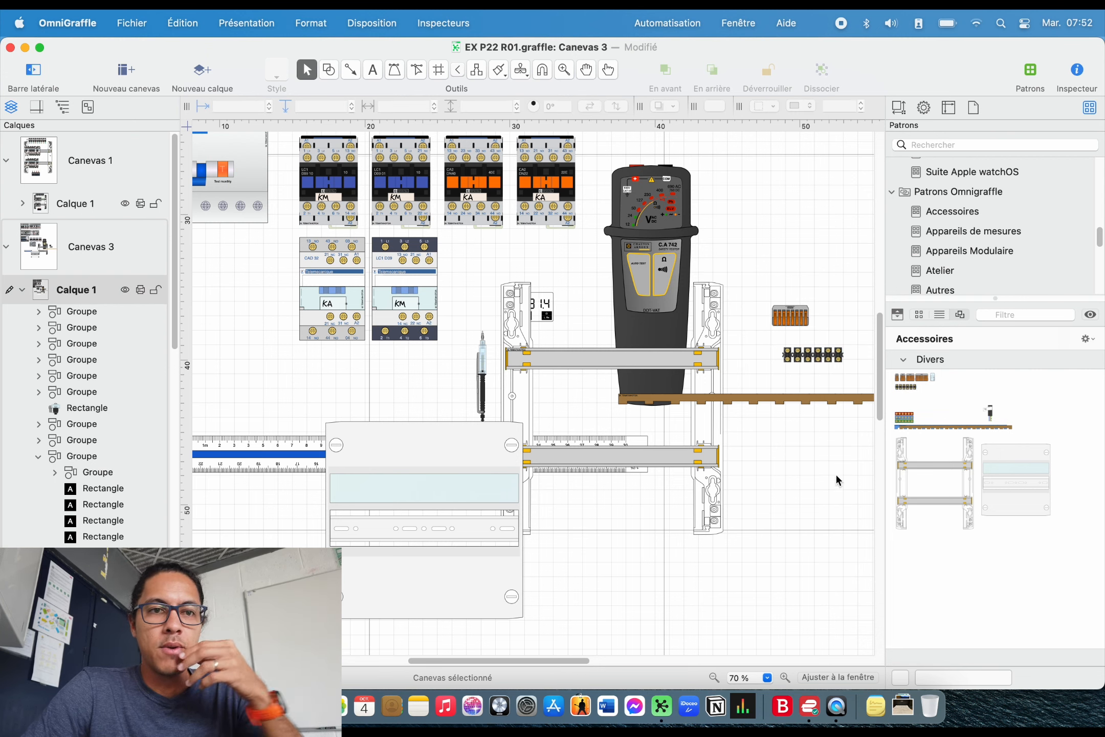
Look over the placed accessories and browse the contents of the Autres, Développé, Industriel and Memojis stencils
{"action": "scroll", "coordinate": [844, 340], "scroll_direction": "up", "scroll_amount": 5}
{"action": "scroll", "coordinate": [842, 353], "scroll_direction": "right", "scroll_amount": 5}
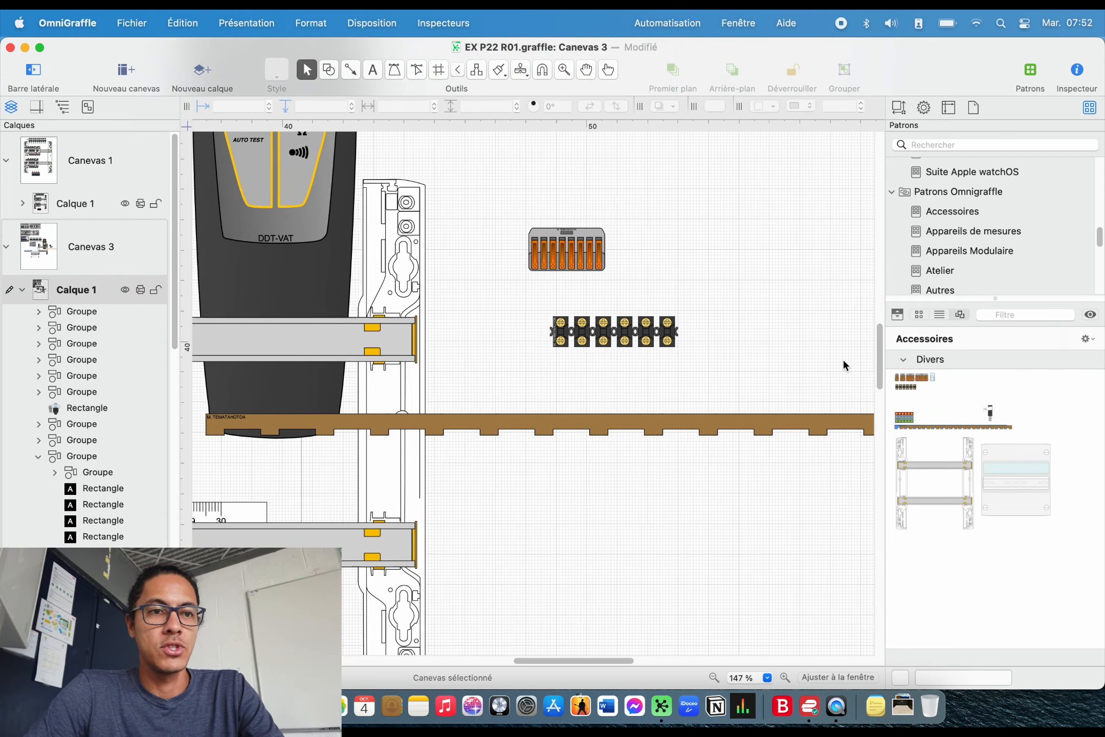
{"action": "scroll", "coordinate": [744, 446], "scroll_direction": "down", "scroll_amount": 3}
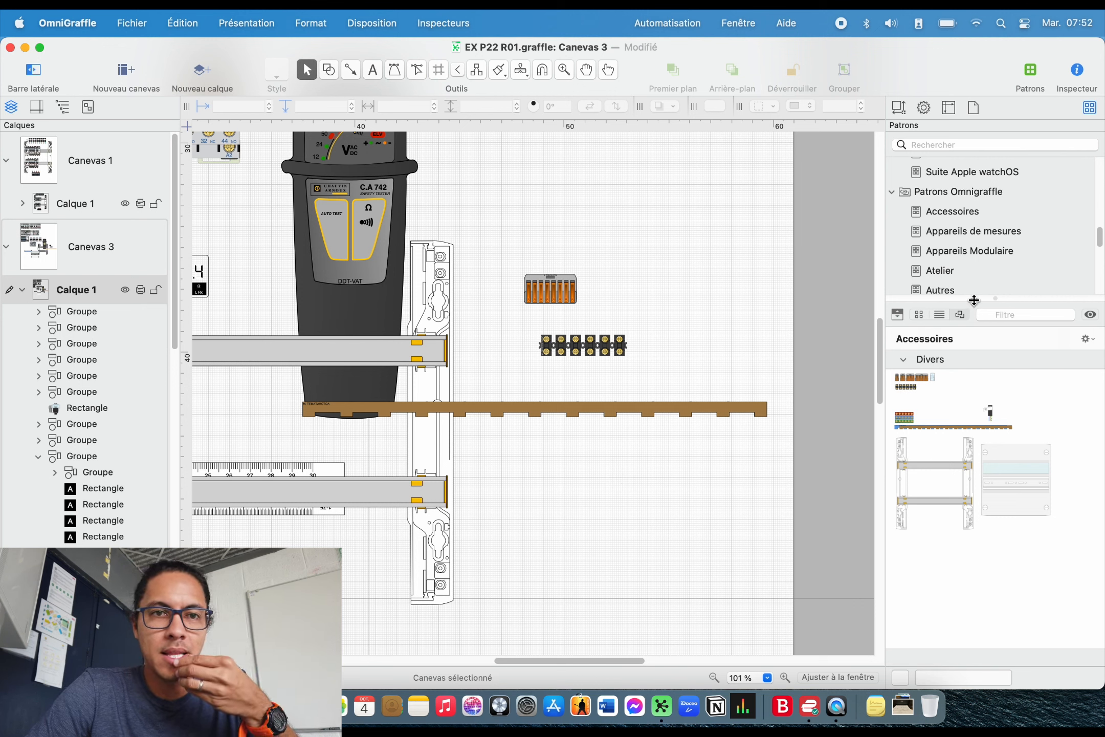
{"action": "left_click", "coordinate": [947, 290]}
{"action": "scroll", "coordinate": [985, 263], "scroll_direction": "down", "scroll_amount": 3}
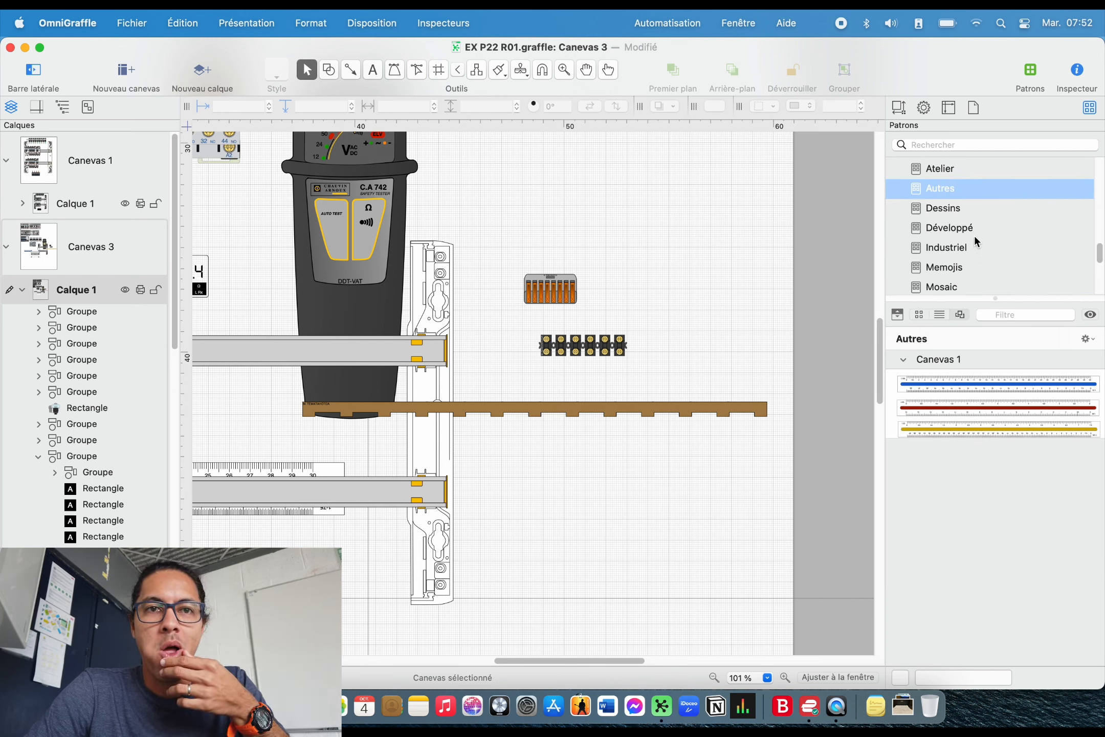
{"action": "left_click", "coordinate": [970, 212]}
{"action": "left_click", "coordinate": [964, 231]}
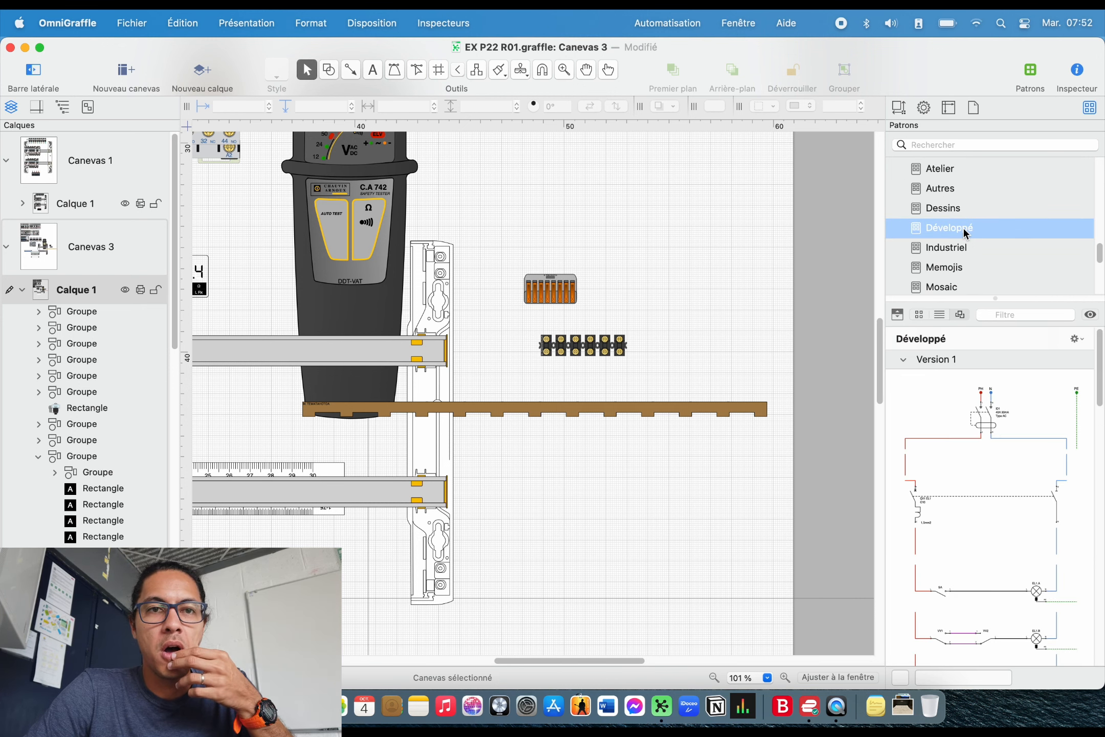
{"action": "left_click", "coordinate": [962, 249]}
{"action": "left_click", "coordinate": [961, 269]}
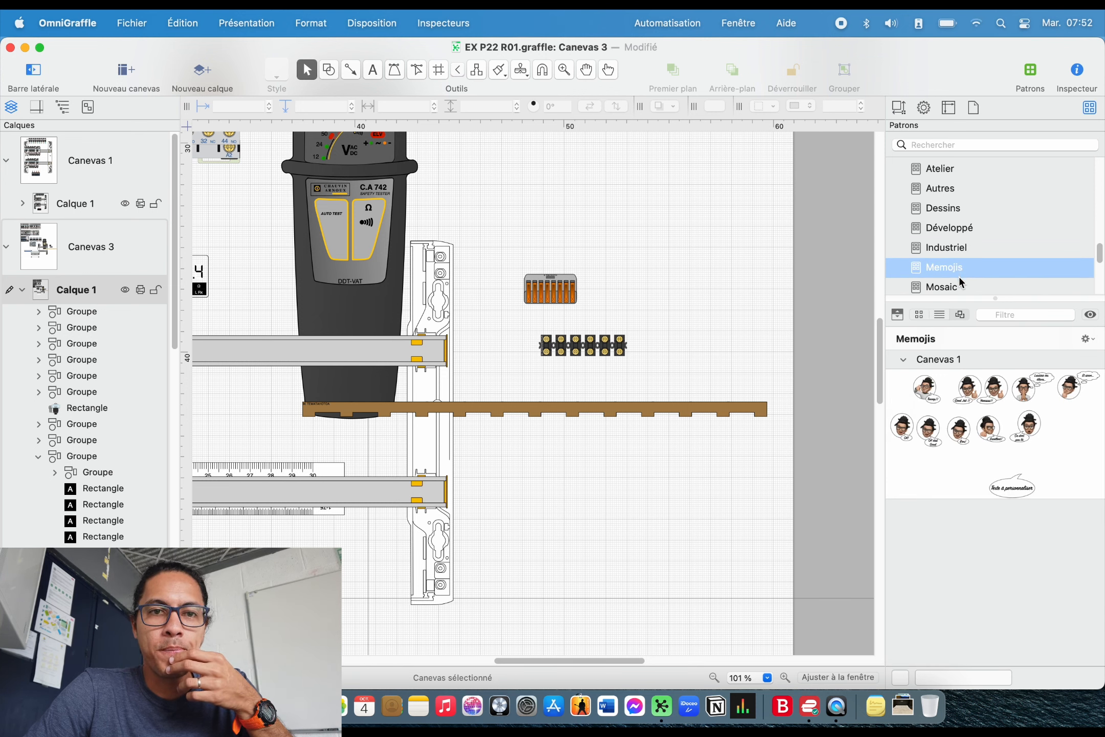
Place the white mounting box, square and round junction boxes, orange support frame and round DCL cover from the Mosaic stencil near the comb busbar
{"action": "left_click", "coordinate": [960, 285]}
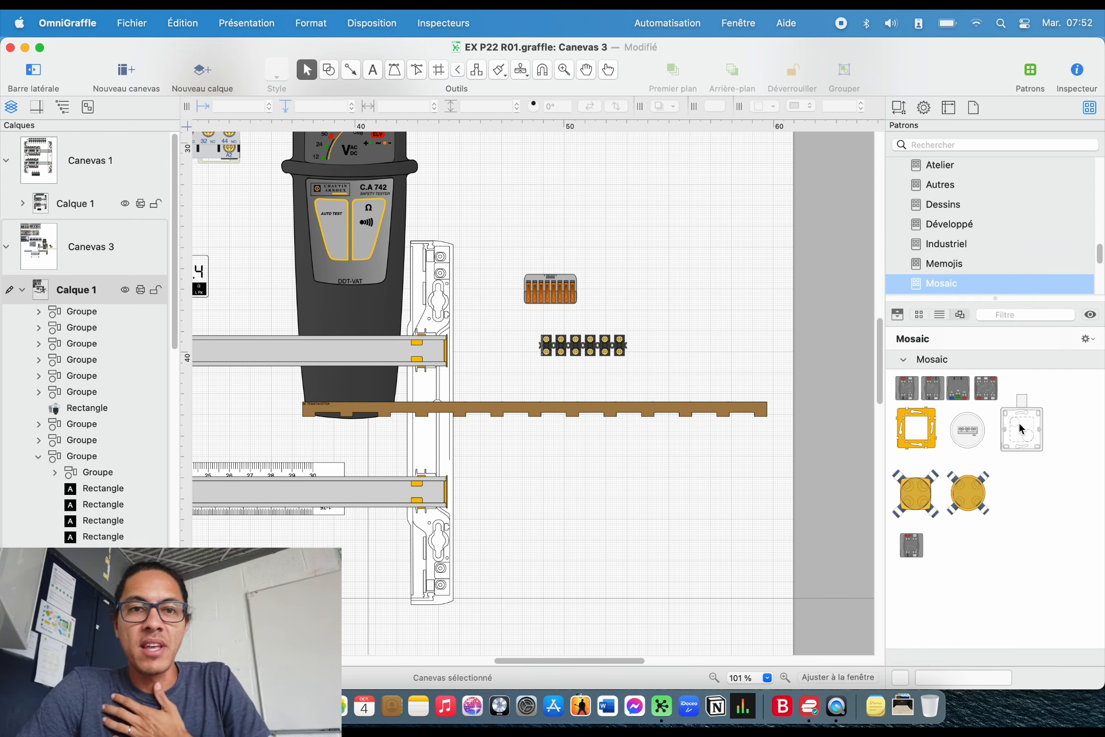
{"action": "left_click_drag", "start_coordinate": [1018, 422], "coordinate": [665, 562]}
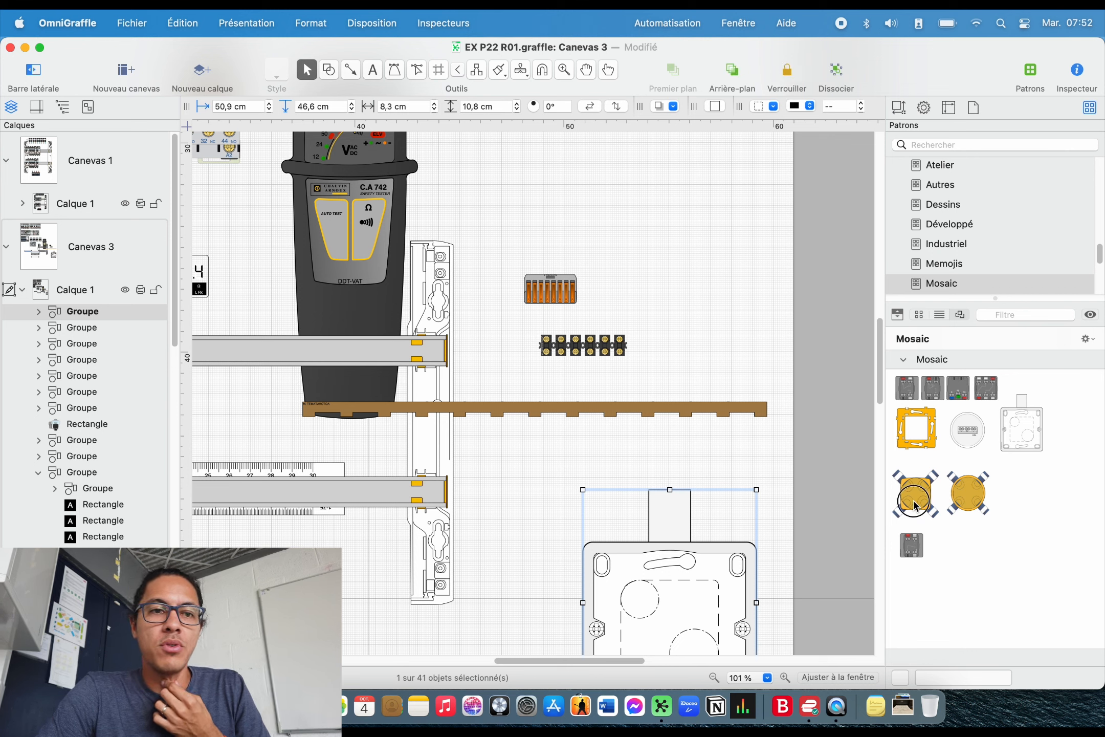
{"action": "left_click_drag", "start_coordinate": [914, 504], "coordinate": [683, 522]}
{"action": "left_click_drag", "start_coordinate": [952, 491], "coordinate": [647, 238]}
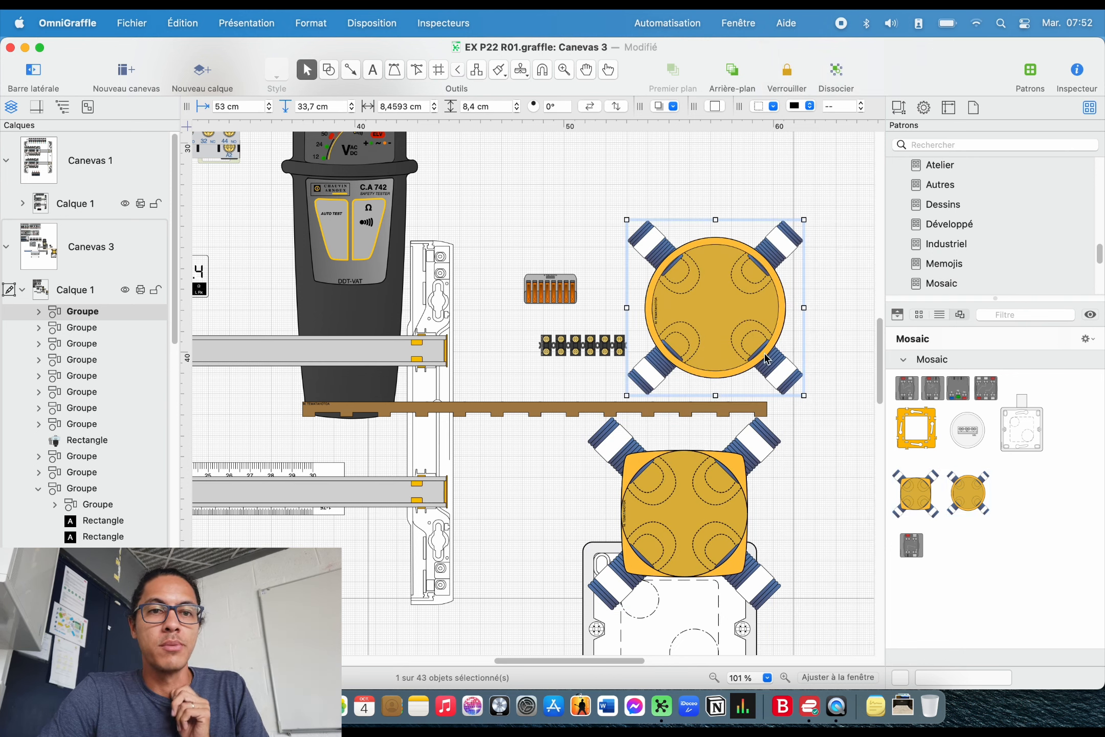
{"action": "left_click_drag", "start_coordinate": [930, 438], "coordinate": [623, 435]}
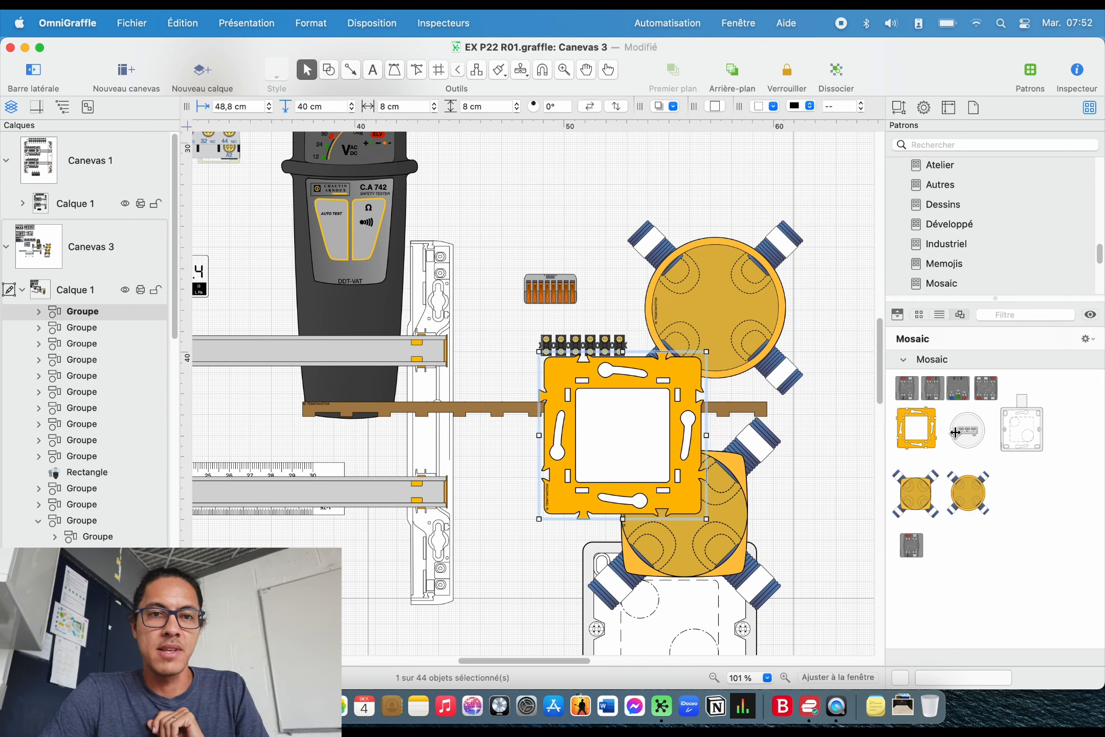
{"action": "left_click_drag", "start_coordinate": [955, 433], "coordinate": [510, 376]}
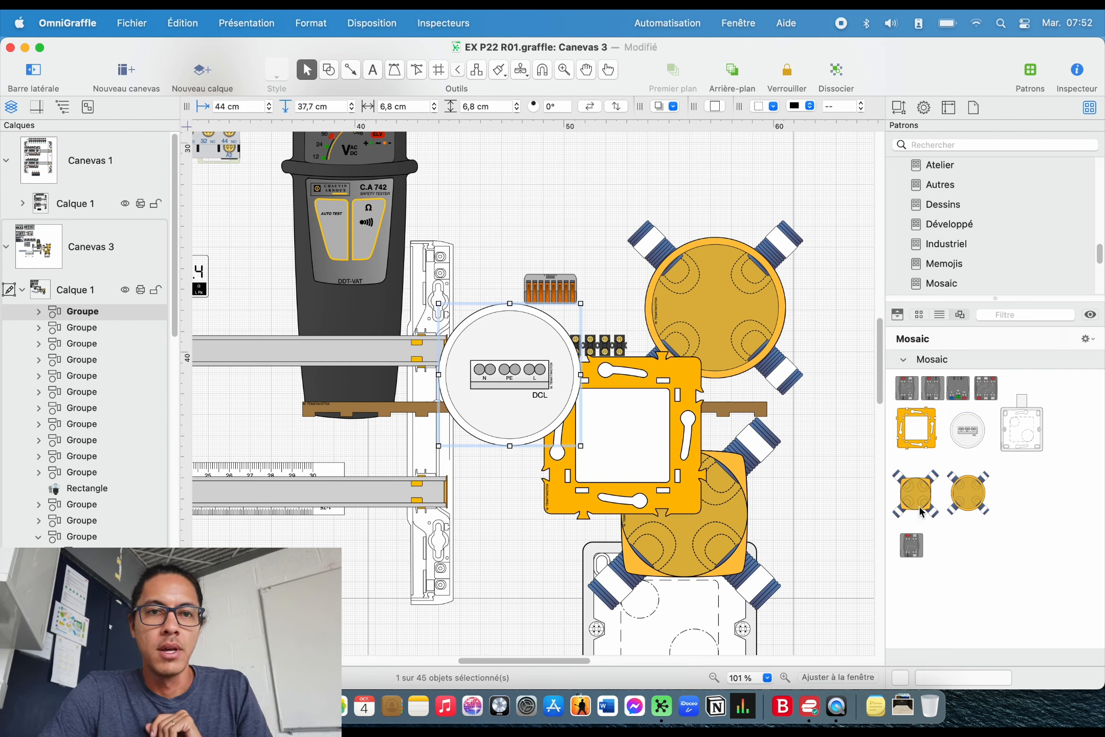
Add three grey Mosaic mechanisms above the junction boxes: a single switch, the N/PE/PH socket and the double two-way switch
{"action": "left_click_drag", "start_coordinate": [934, 390], "coordinate": [601, 274]}
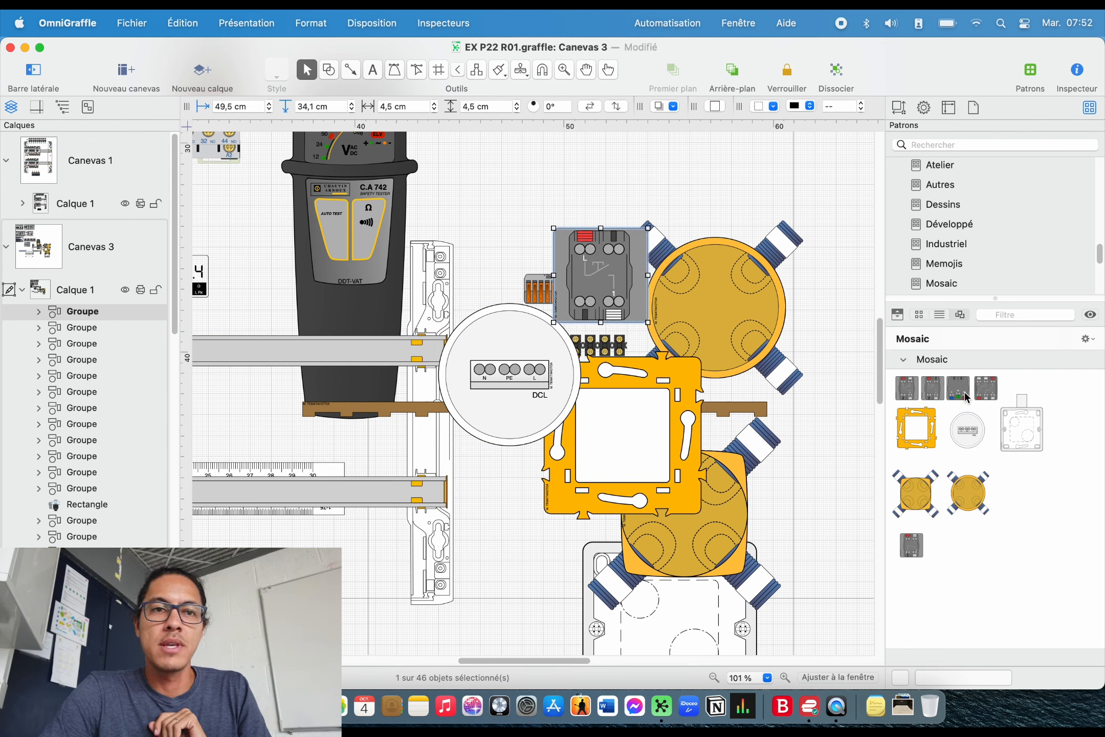
{"action": "left_click_drag", "start_coordinate": [966, 397], "coordinate": [692, 232]}
{"action": "left_click_drag", "start_coordinate": [986, 387], "coordinate": [748, 262]}
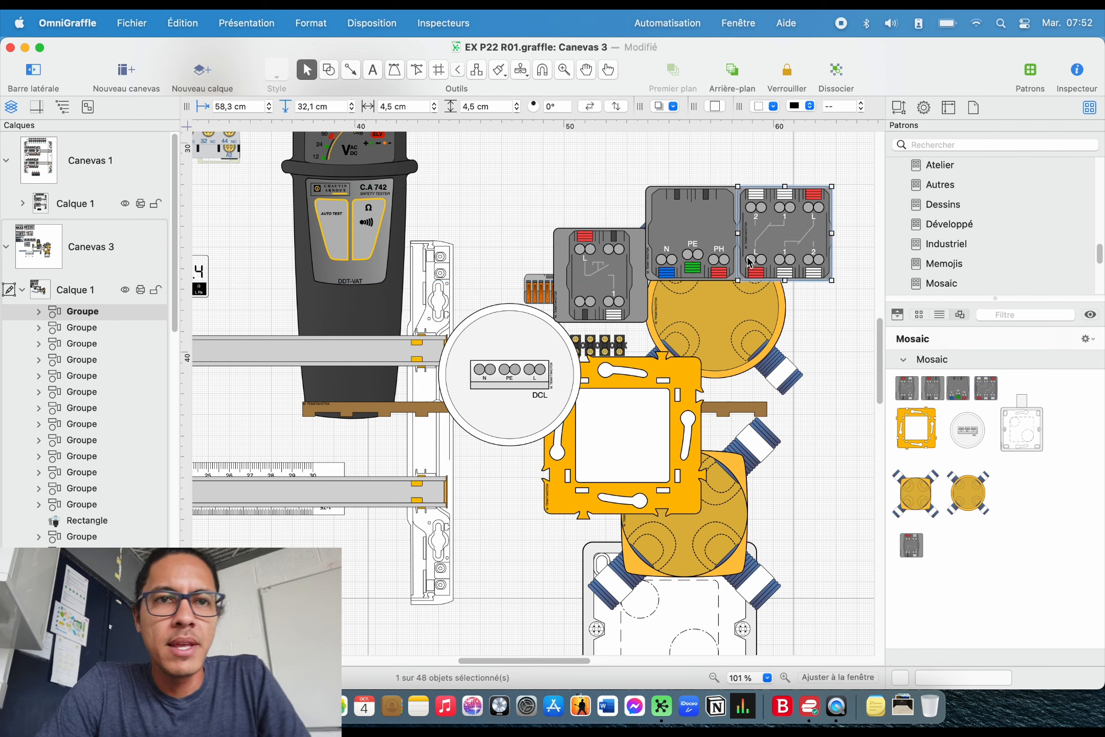
Place the grey double-switch mechanism from the Plexo stencil right of the voltage tester, at x 46 cm, y 31.05 cm
{"action": "scroll", "coordinate": [991, 237], "scroll_direction": "down", "scroll_amount": 2}
{"action": "left_click", "coordinate": [954, 260]}
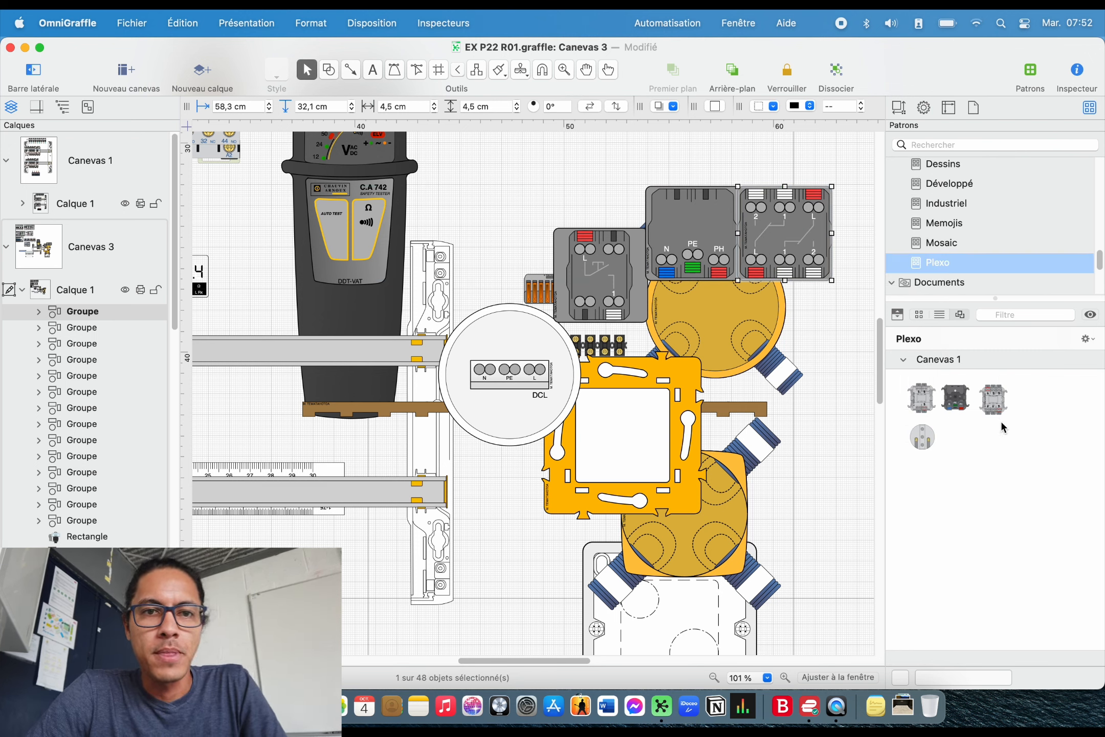
{"action": "left_click_drag", "start_coordinate": [580, 217], "coordinate": [528, 194]}
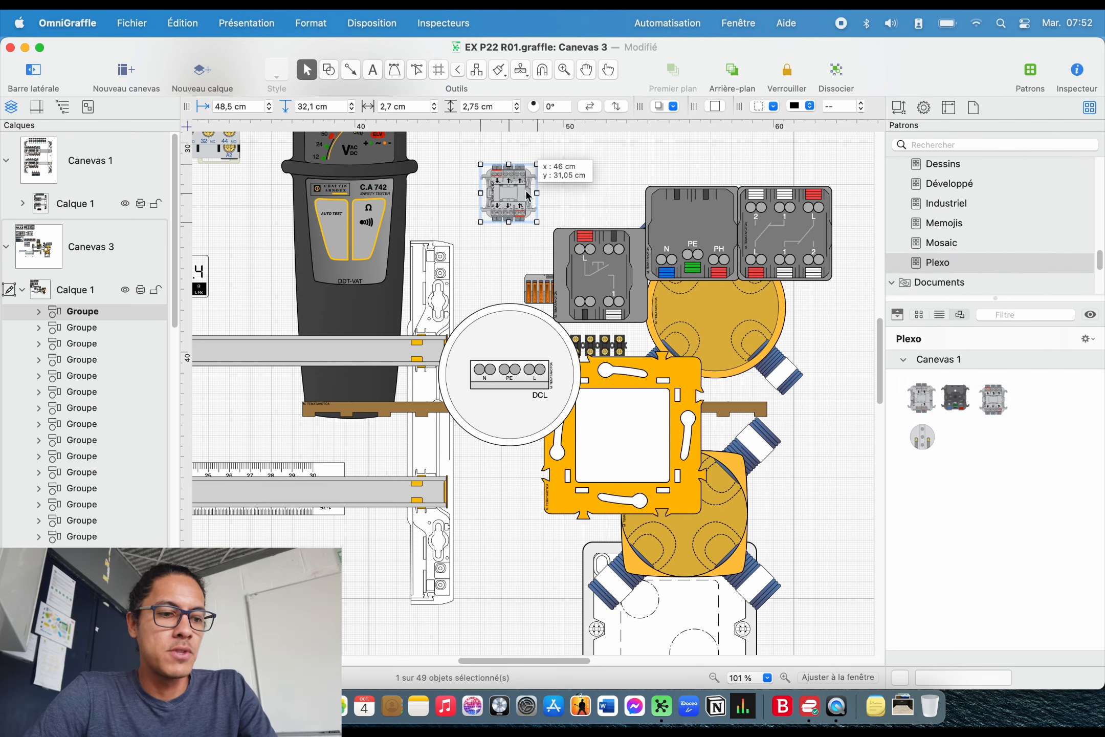
{"action": "scroll", "coordinate": [542, 199], "scroll_direction": "up", "scroll_amount": 5}
{"action": "scroll", "coordinate": [567, 223], "scroll_direction": "up", "scroll_amount": 4}
{"action": "scroll", "coordinate": [569, 225], "scroll_direction": "left", "scroll_amount": 4}
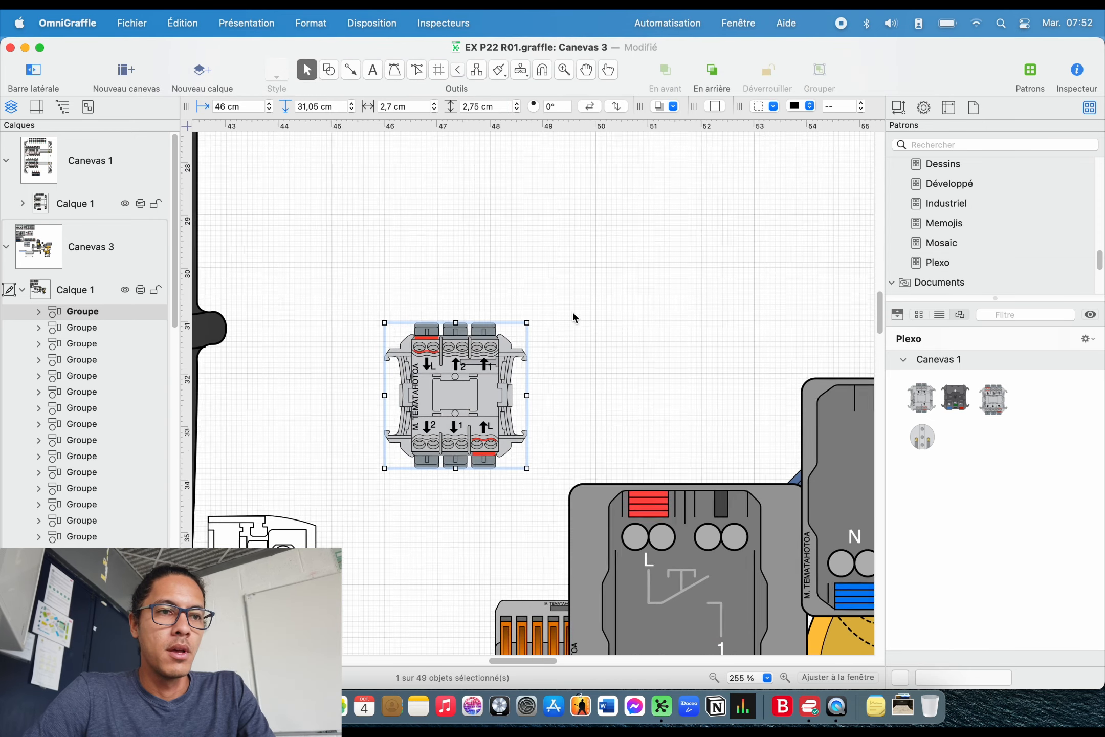
{"action": "scroll", "coordinate": [573, 313], "scroll_direction": "up", "scroll_amount": 2}
Add the black N/PE/PH socket, the round grey plate and another grey switch mechanism from the Plexo stencil beside the first one
{"action": "left_click_drag", "start_coordinate": [955, 402], "coordinate": [582, 205]}
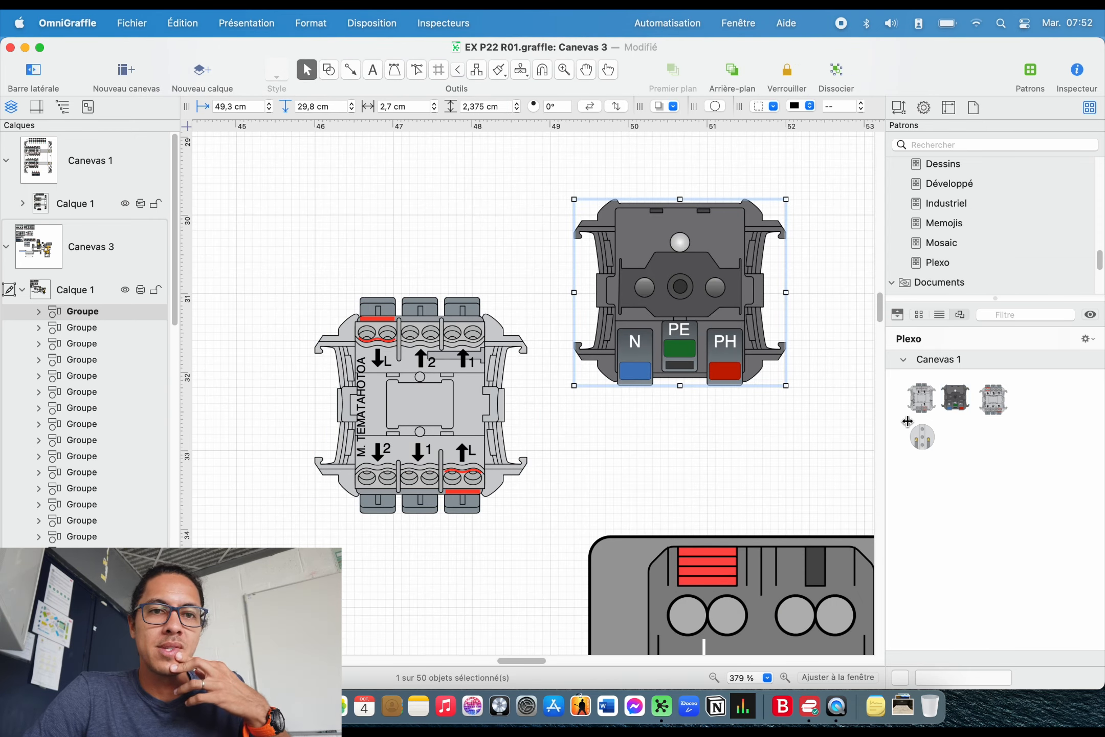
{"action": "left_click_drag", "start_coordinate": [897, 436], "coordinate": [466, 231]}
{"action": "left_click_drag", "start_coordinate": [922, 396], "coordinate": [567, 397]}
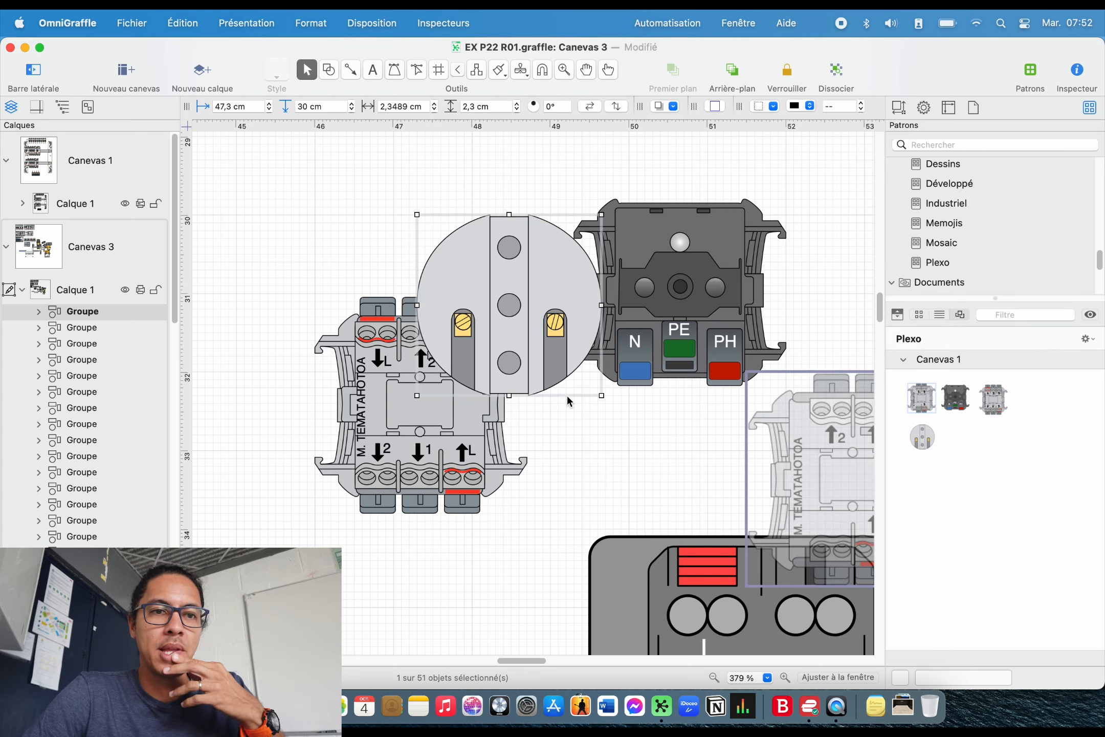
Examine the schematic, modular, measuring and industrial items in the CAPELEC stencil
{"action": "scroll", "coordinate": [711, 292], "scroll_direction": "down", "scroll_amount": 10}
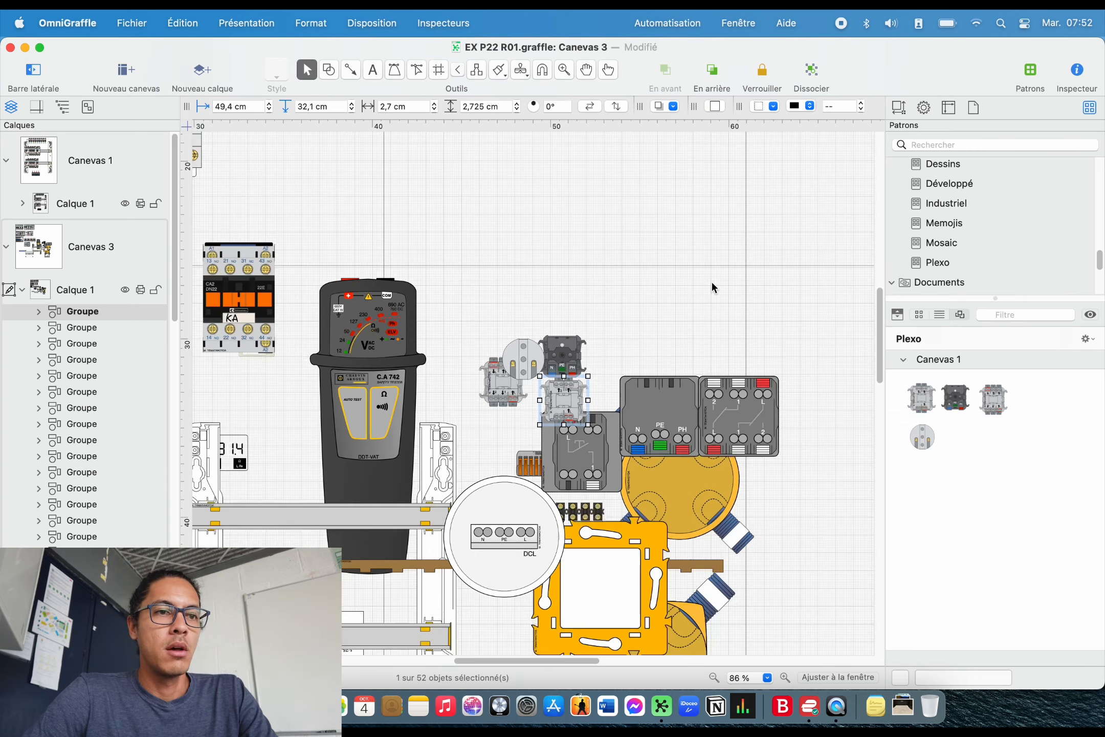
{"action": "scroll", "coordinate": [742, 289], "scroll_direction": "down", "scroll_amount": 1}
{"action": "scroll", "coordinate": [921, 269], "scroll_direction": "down", "scroll_amount": 3}
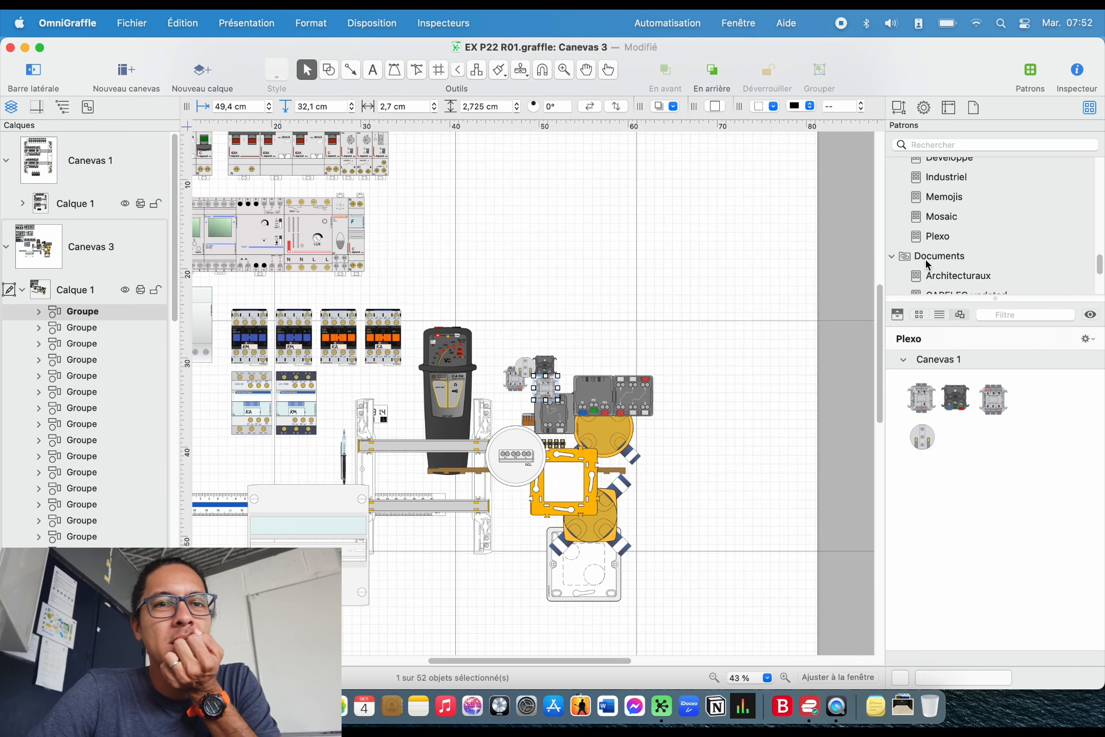
{"action": "scroll", "coordinate": [927, 268], "scroll_direction": "down", "scroll_amount": 1}
{"action": "left_click", "coordinate": [941, 256]}
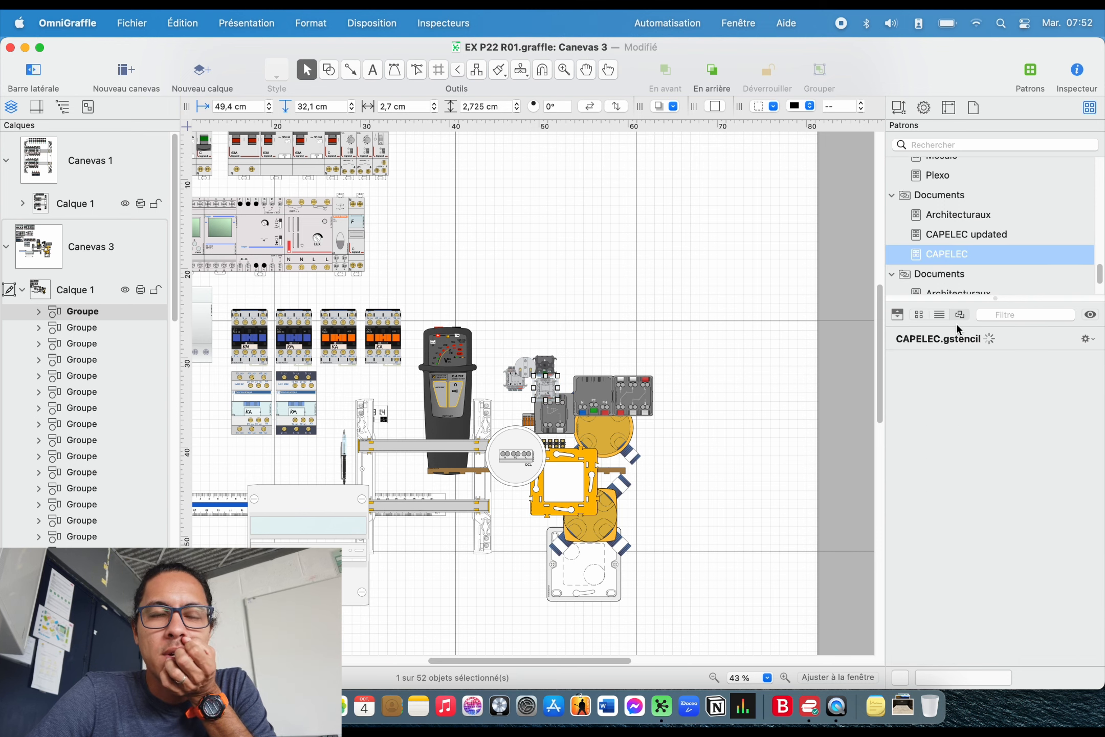
{"action": "scroll", "coordinate": [979, 442], "scroll_direction": "down", "scroll_amount": 1}
{"action": "scroll", "coordinate": [988, 425], "scroll_direction": "down", "scroll_amount": 10}
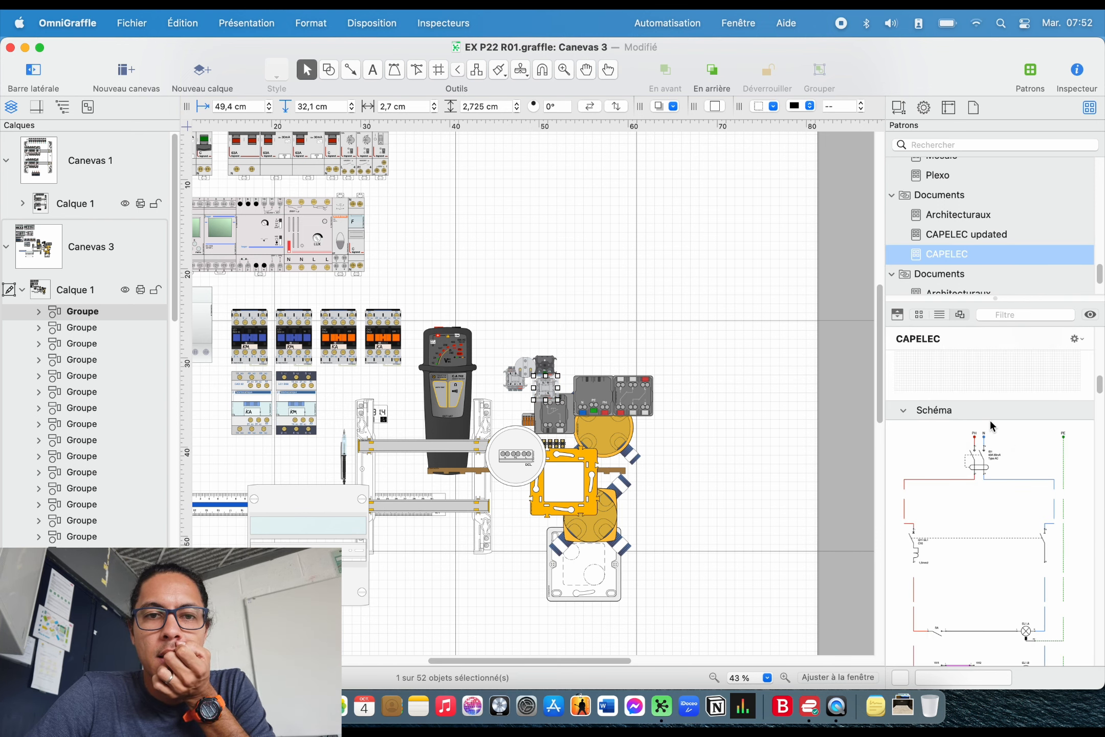
{"action": "scroll", "coordinate": [989, 422], "scroll_direction": "down", "scroll_amount": 10}
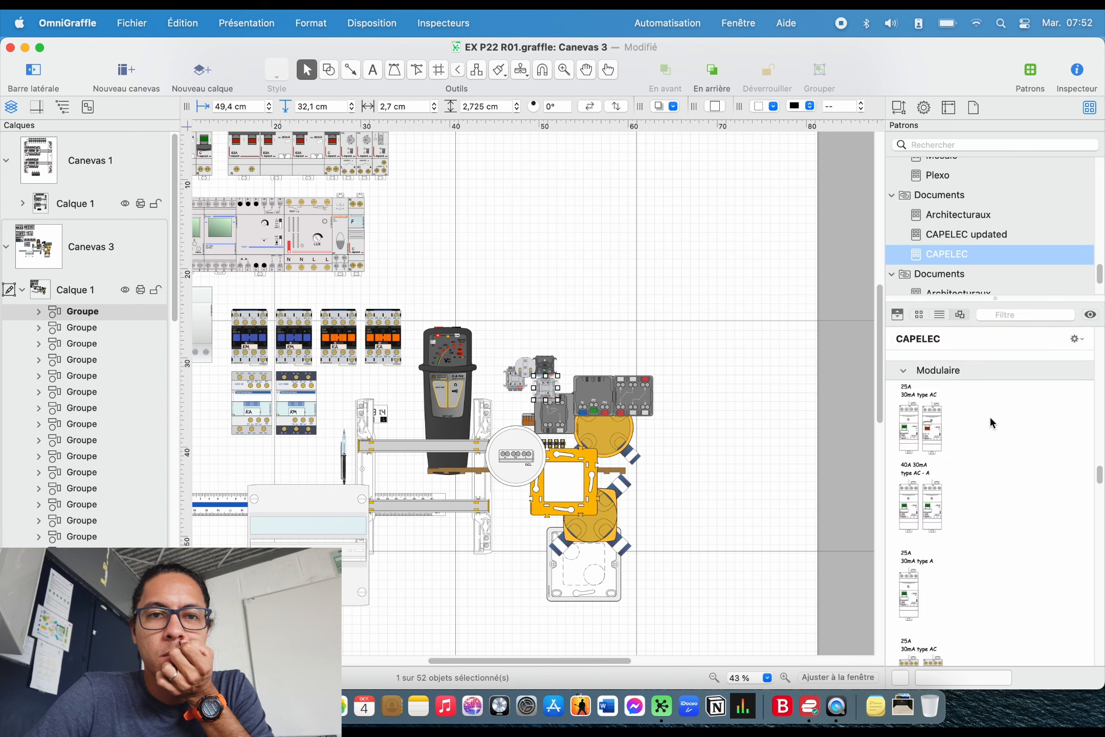
{"action": "scroll", "coordinate": [990, 423], "scroll_direction": "down", "scroll_amount": 8}
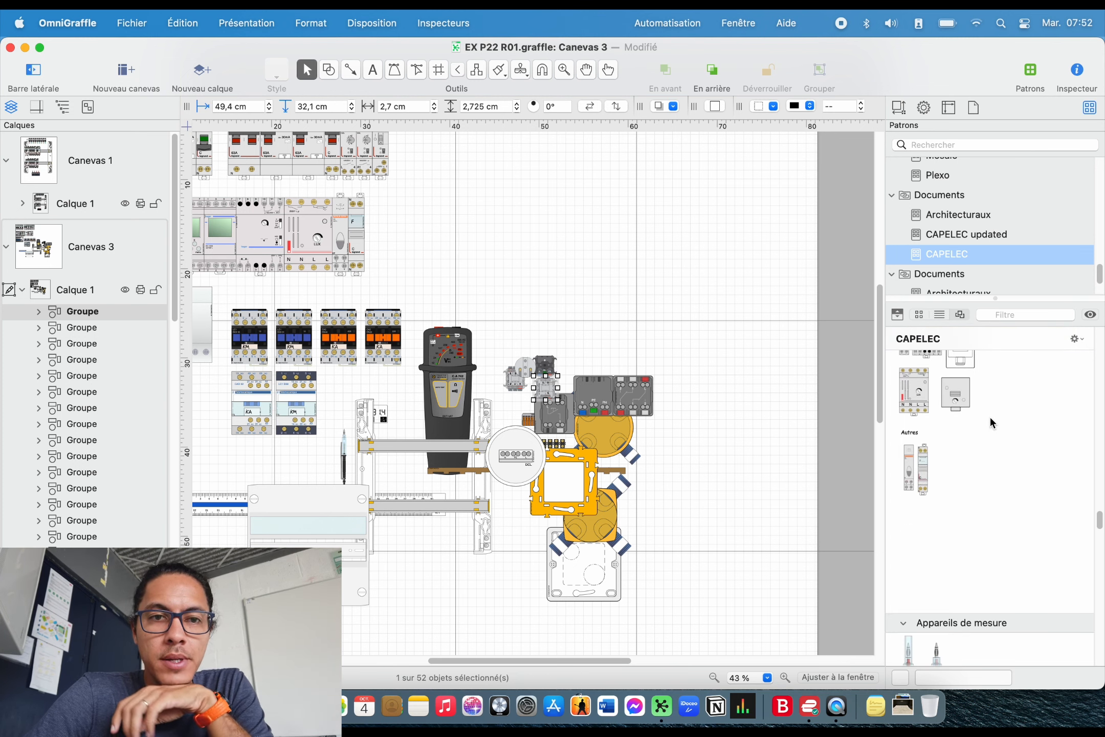
{"action": "scroll", "coordinate": [976, 417], "scroll_direction": "down", "scroll_amount": 10}
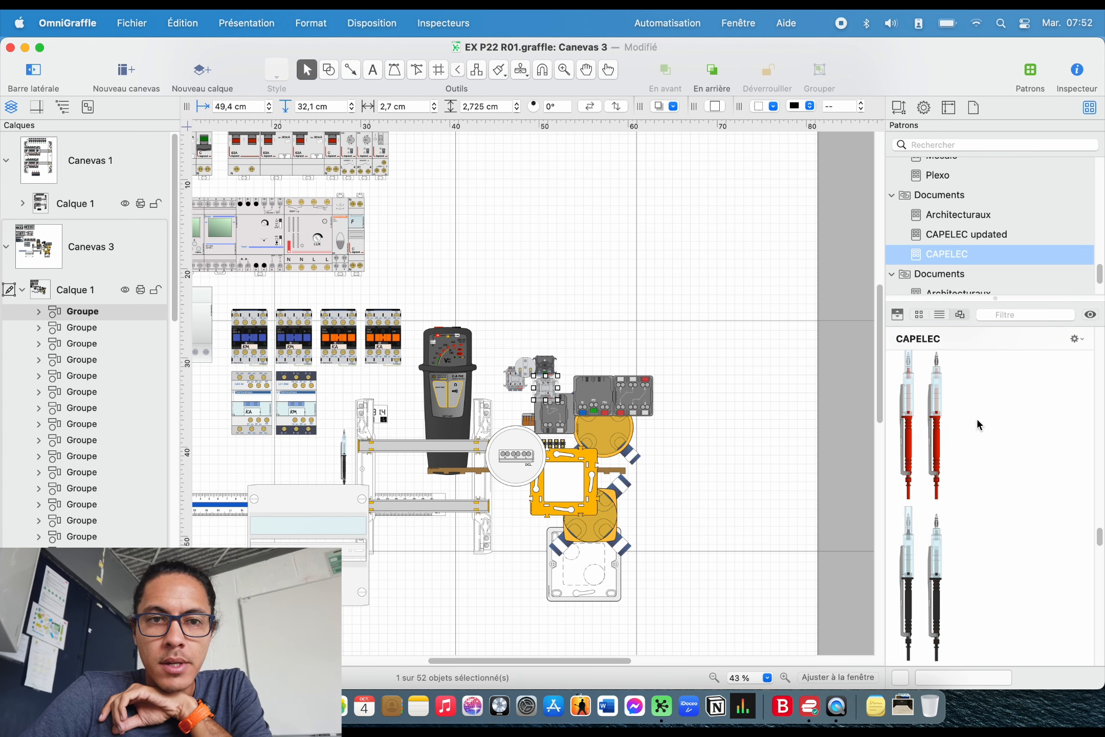
{"action": "scroll", "coordinate": [978, 424], "scroll_direction": "down", "scroll_amount": 5}
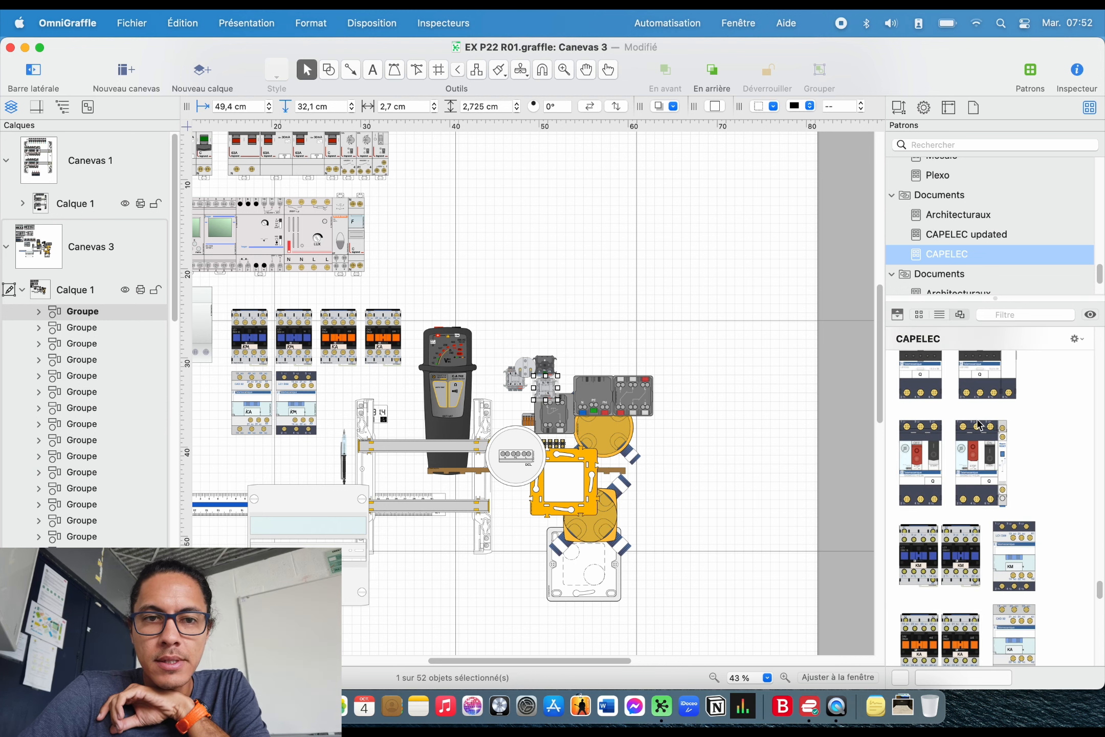
{"action": "scroll", "coordinate": [977, 424], "scroll_direction": "up", "scroll_amount": 5}
{"action": "scroll", "coordinate": [977, 424], "scroll_direction": "down", "scroll_amount": 5}
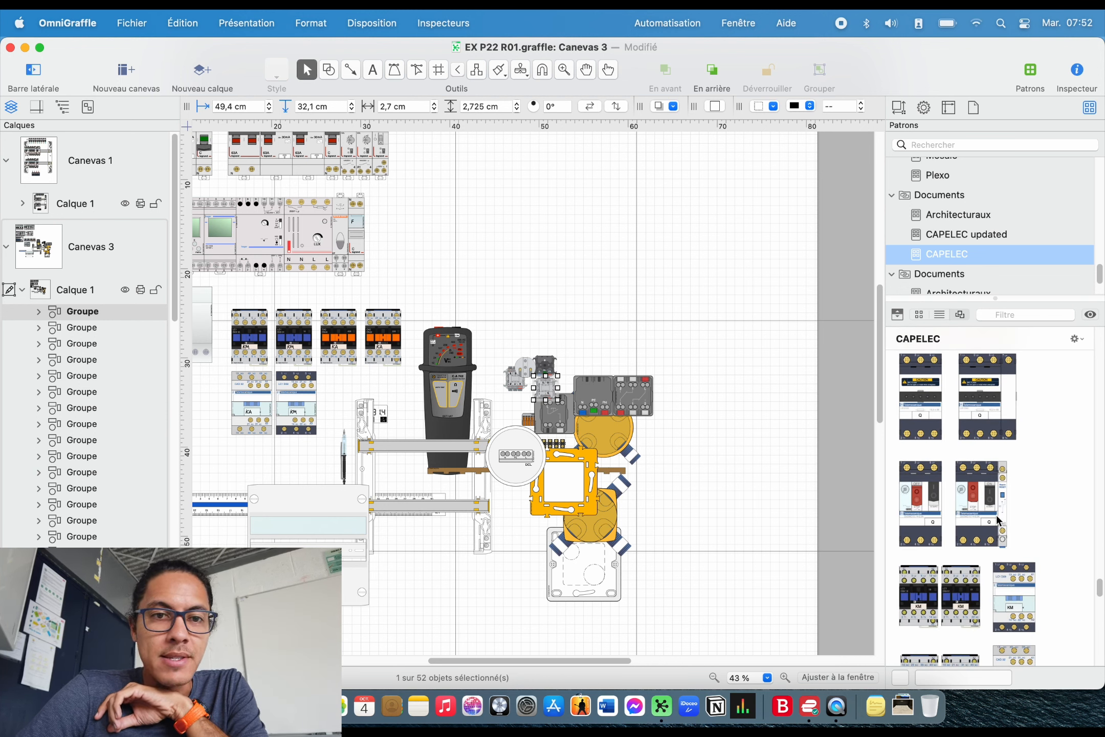
Place the motor circuit breaker from the CAPELEC stencil in the empty upper area and attach the auxiliary contact block to its right side
{"action": "left_click_drag", "start_coordinate": [997, 520], "coordinate": [638, 249]}
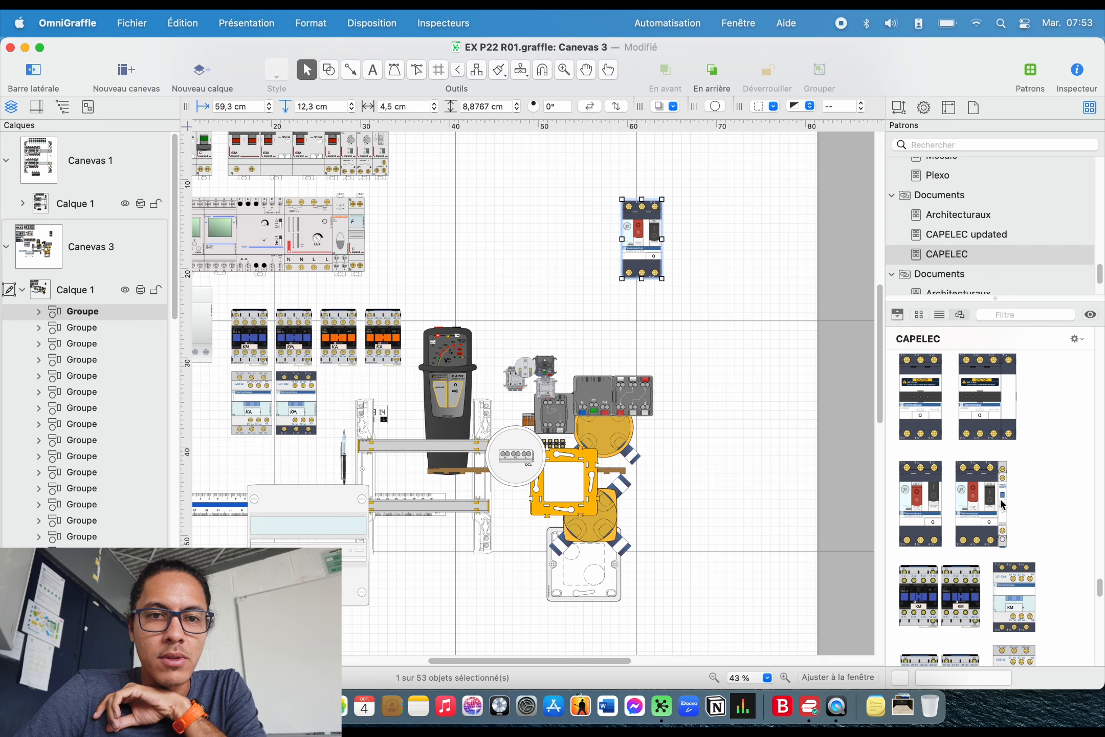
{"action": "left_click_drag", "start_coordinate": [738, 294], "coordinate": [671, 240]}
{"action": "left_click", "coordinate": [705, 235]}
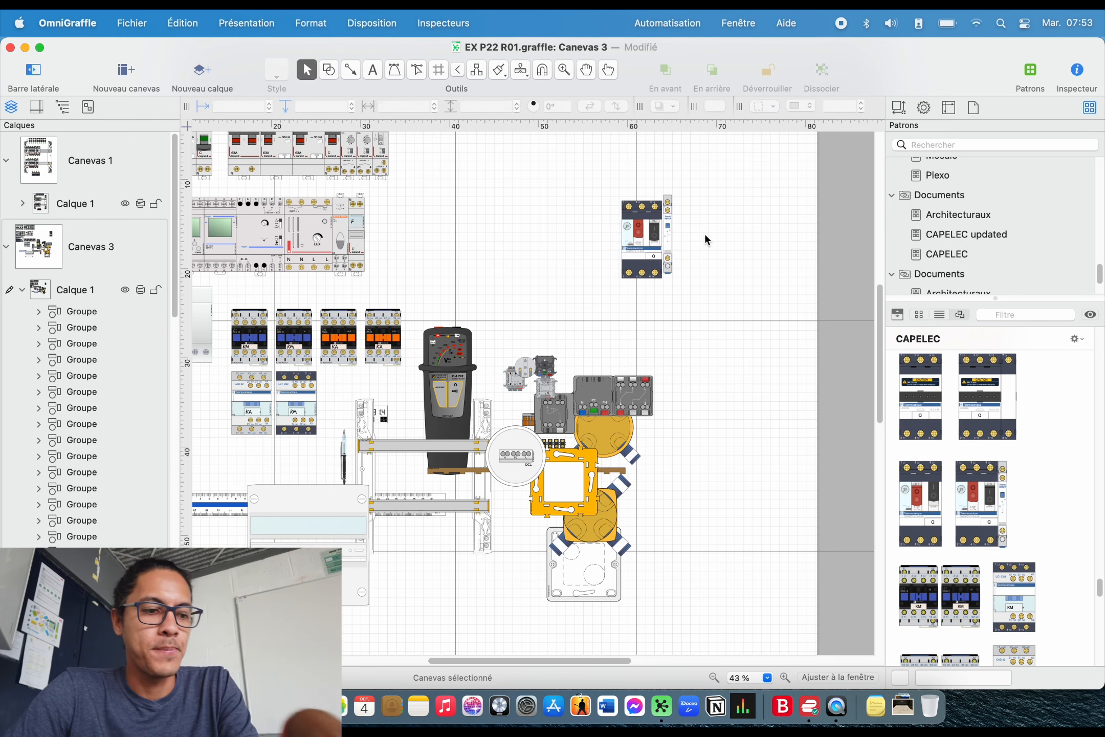
Place the LC1 D09 contactor KM from the CAPELEC stencil beside the motor circuit breaker
{"action": "scroll", "coordinate": [706, 235], "scroll_direction": "up", "scroll_amount": 5}
{"action": "scroll", "coordinate": [716, 235], "scroll_direction": "up", "scroll_amount": 10}
{"action": "scroll", "coordinate": [716, 235], "scroll_direction": "right", "scroll_amount": 7}
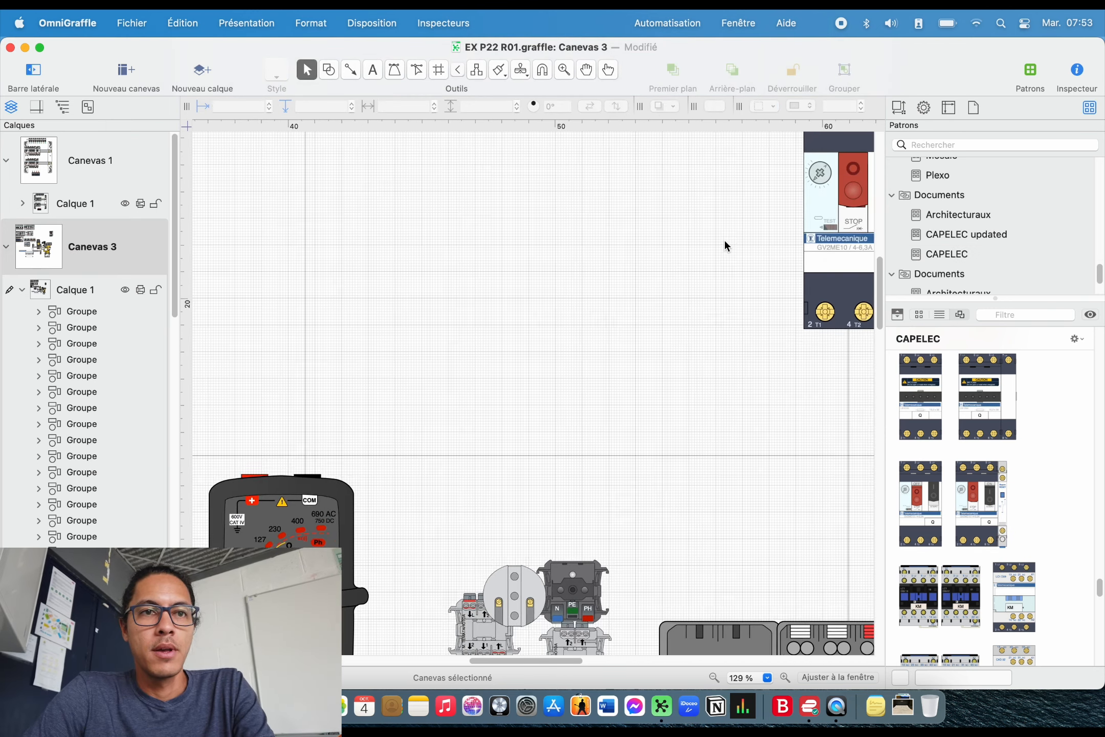
{"action": "left_click_drag", "start_coordinate": [614, 358], "coordinate": [602, 395]}
{"action": "left_click", "coordinate": [831, 463]}
{"action": "scroll", "coordinate": [1030, 486], "scroll_direction": "down", "scroll_amount": 3}
{"action": "left_click_drag", "start_coordinate": [1030, 504], "coordinate": [627, 440]}
Place the LA2 DT2 on-delay block, the LA1 DN22 auxiliary contact block and the F1 thermal relay around the breaker and contactor
{"action": "scroll", "coordinate": [829, 358], "scroll_direction": "down", "scroll_amount": 3}
{"action": "left_click_drag", "start_coordinate": [1021, 636], "coordinate": [287, 258]}
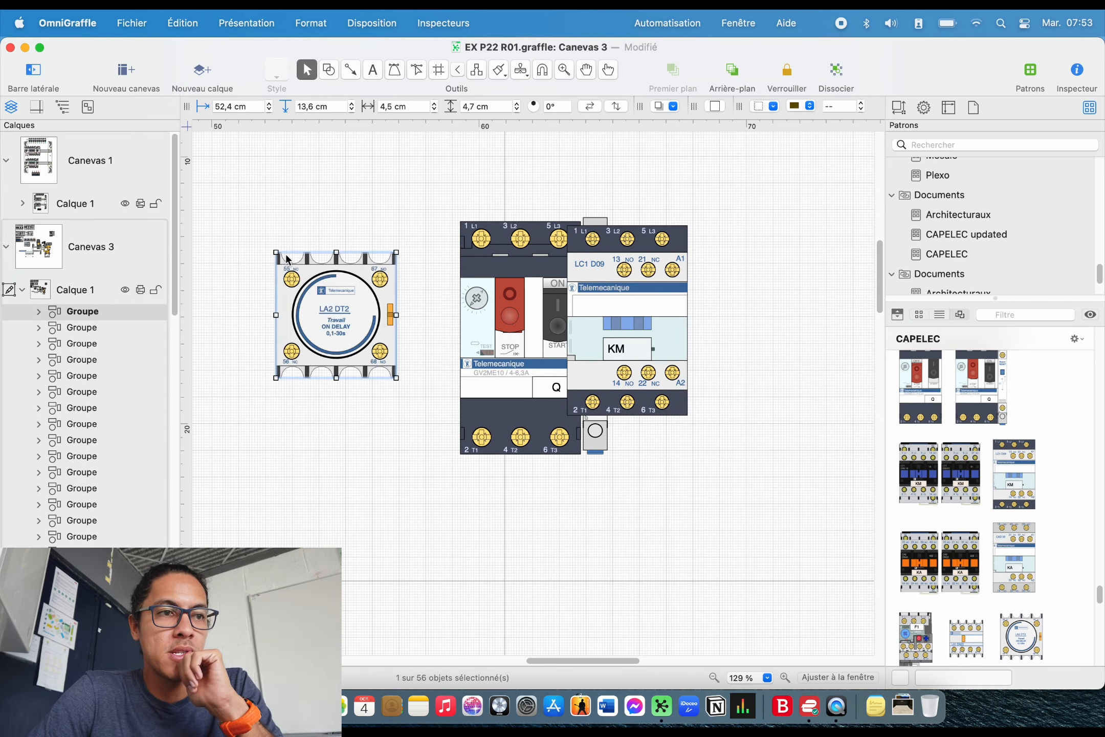
{"action": "left_click", "coordinate": [824, 535]}
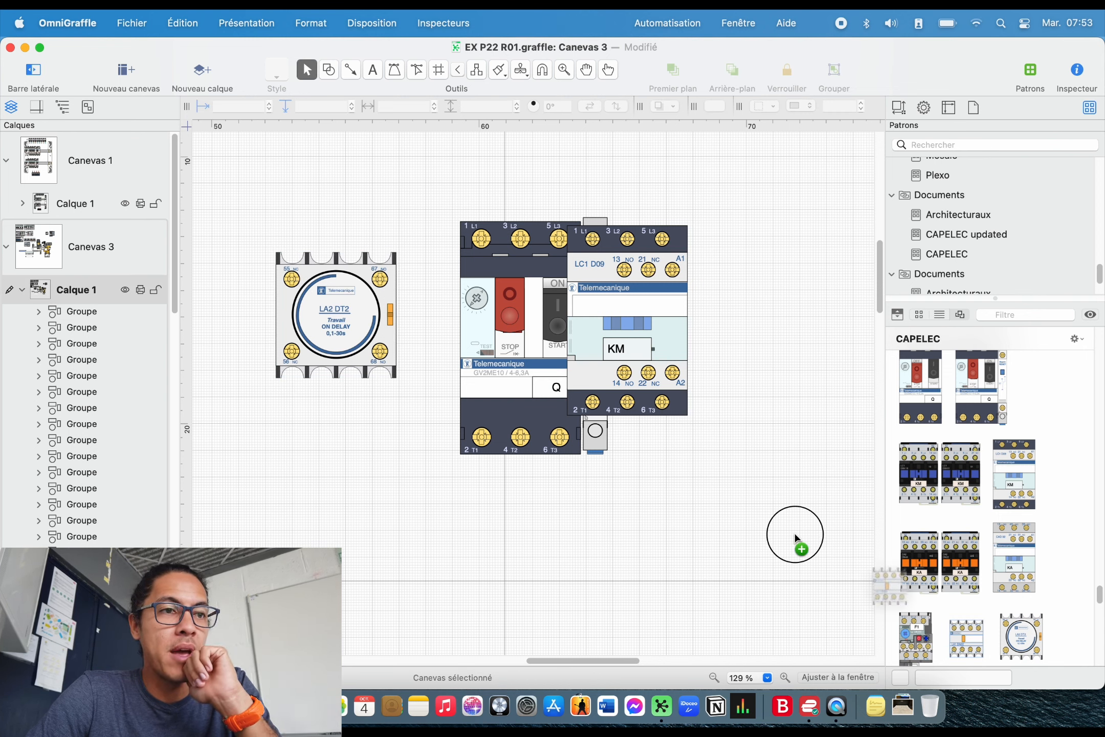
{"action": "left_click_drag", "start_coordinate": [795, 534], "coordinate": [361, 209]}
{"action": "left_click", "coordinate": [417, 245]}
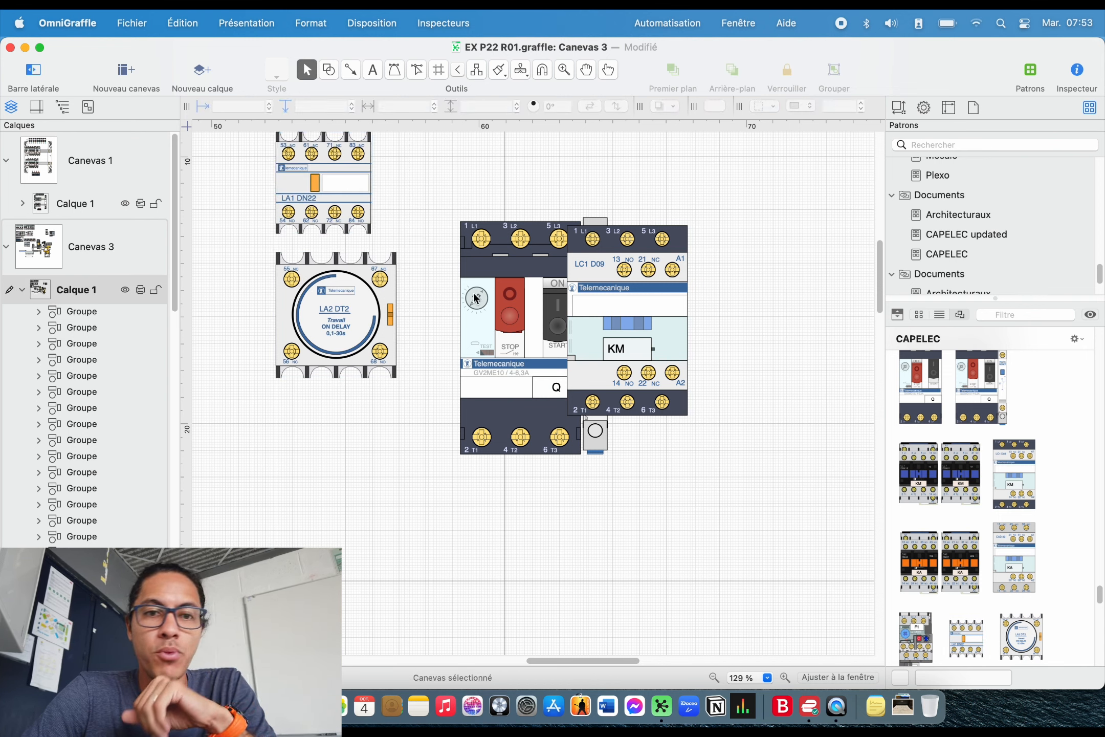
{"action": "scroll", "coordinate": [978, 626], "scroll_direction": "down", "scroll_amount": 2}
{"action": "left_click_drag", "start_coordinate": [916, 606], "coordinate": [748, 379]}
Place the two XCK-L limit switches, straight-head and lever-arm versions, from the CAPELEC stencil below the breaker and contactor
{"action": "scroll", "coordinate": [979, 567], "scroll_direction": "down", "scroll_amount": 5}
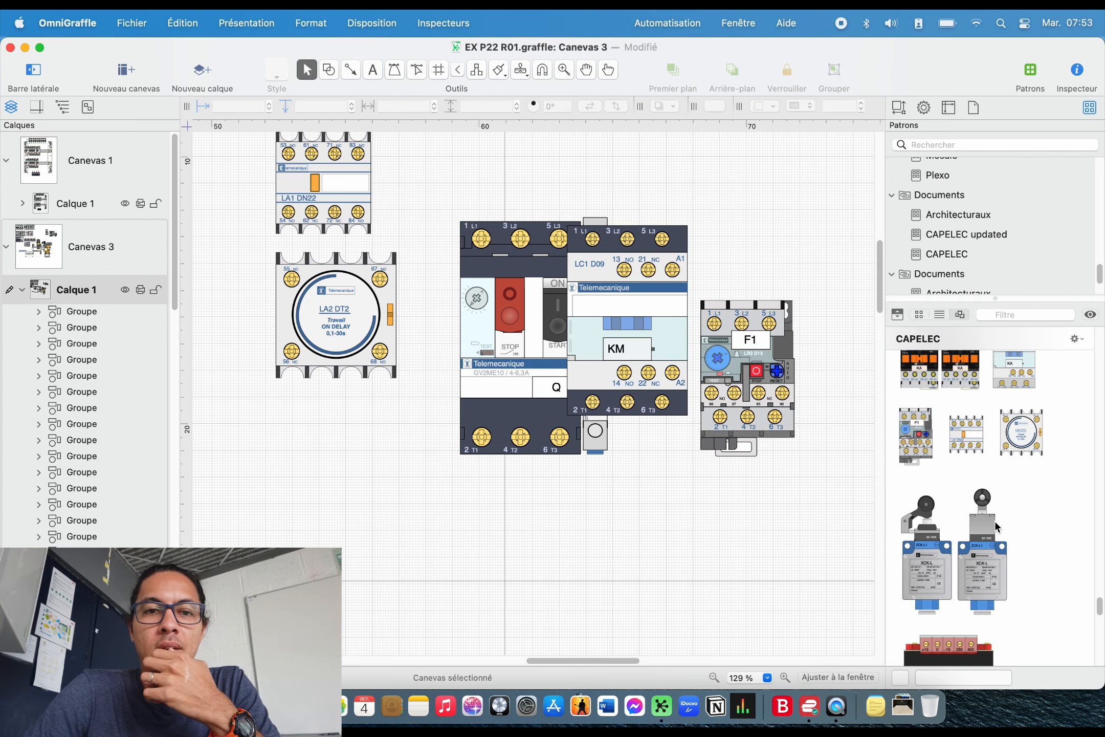
{"action": "left_click_drag", "start_coordinate": [985, 558], "coordinate": [398, 461]}
{"action": "scroll", "coordinate": [665, 409], "scroll_direction": "down", "scroll_amount": 5}
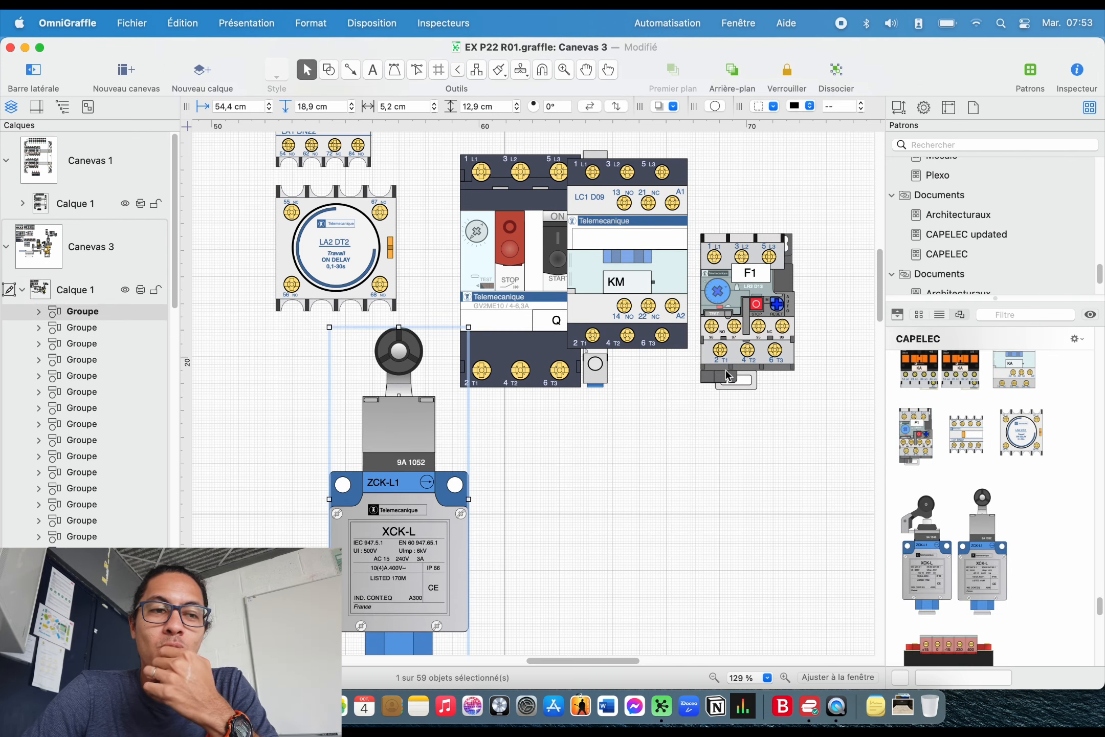
{"action": "left_click_drag", "start_coordinate": [938, 581], "coordinate": [706, 629]}
{"action": "scroll", "coordinate": [979, 520], "scroll_direction": "down", "scroll_amount": 5}
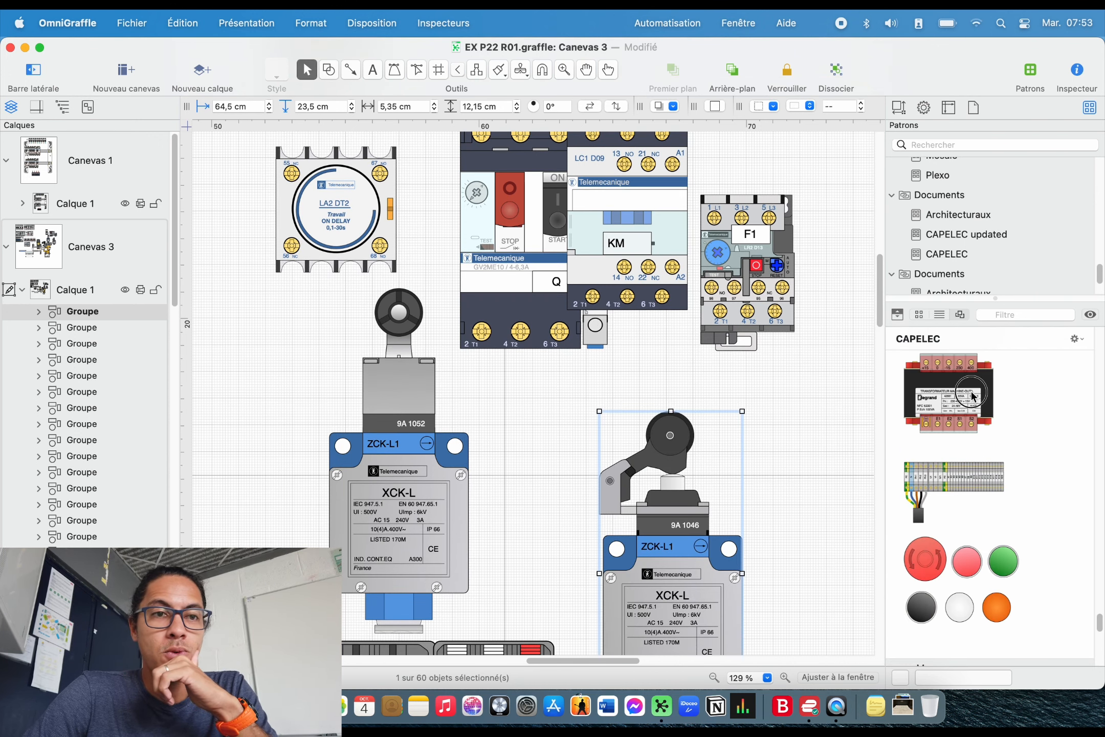
Place the Legrand machine-tool transformer, the terminal block strip and the multi-wire cable end from the CAPELEC stencil among the industrial components
{"action": "left_click_drag", "start_coordinate": [972, 397], "coordinate": [821, 399]}
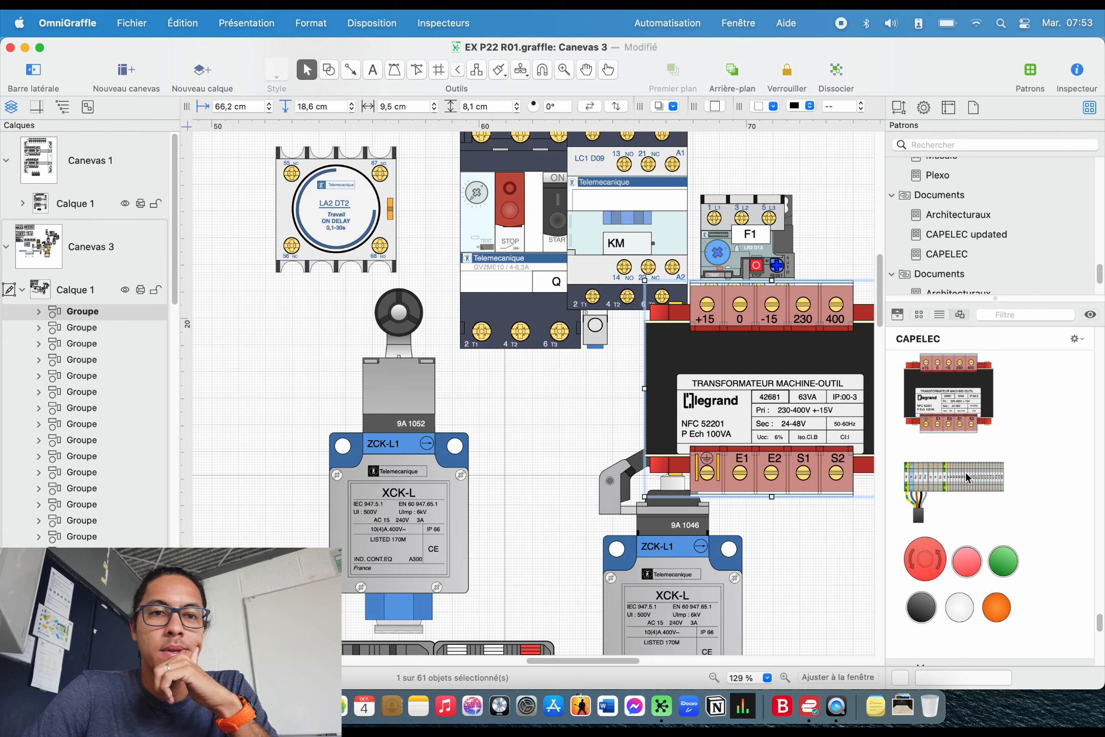
{"action": "left_click_drag", "start_coordinate": [966, 471], "coordinate": [635, 368]}
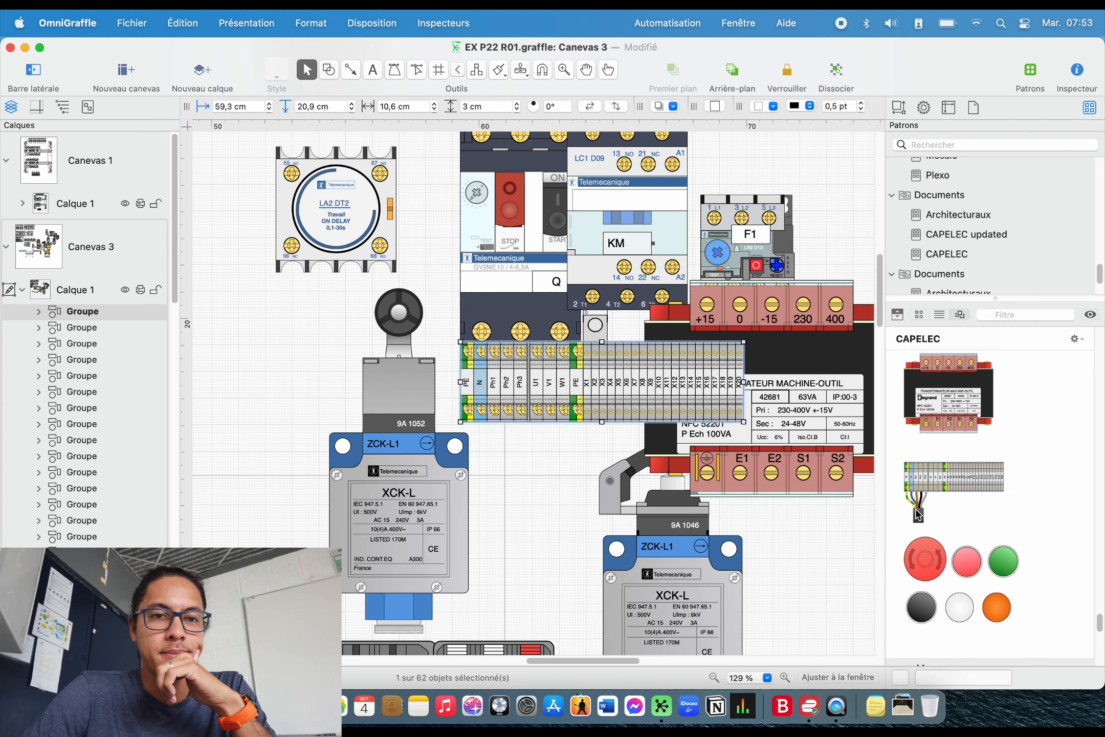
{"action": "left_click_drag", "start_coordinate": [438, 493], "coordinate": [565, 534]}
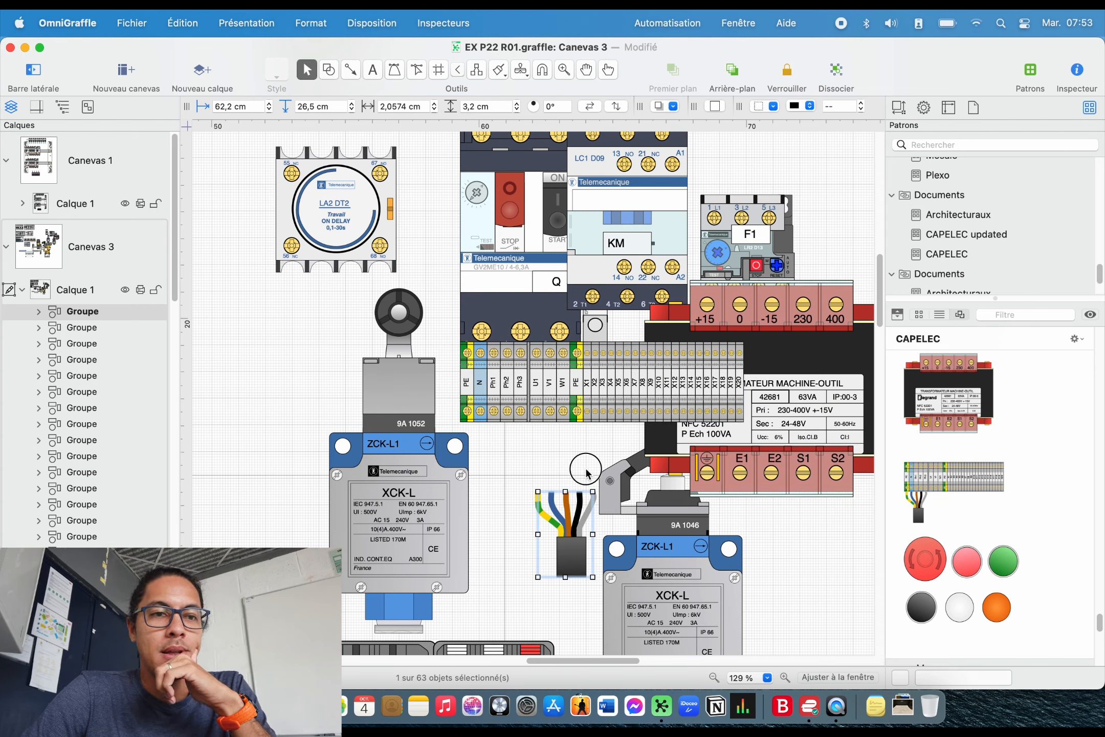
Place the red emergency-stop button and the plain red push button from the CAPELEC stencil below the terminal block strip
{"action": "left_click_drag", "start_coordinate": [587, 473], "coordinate": [556, 469]}
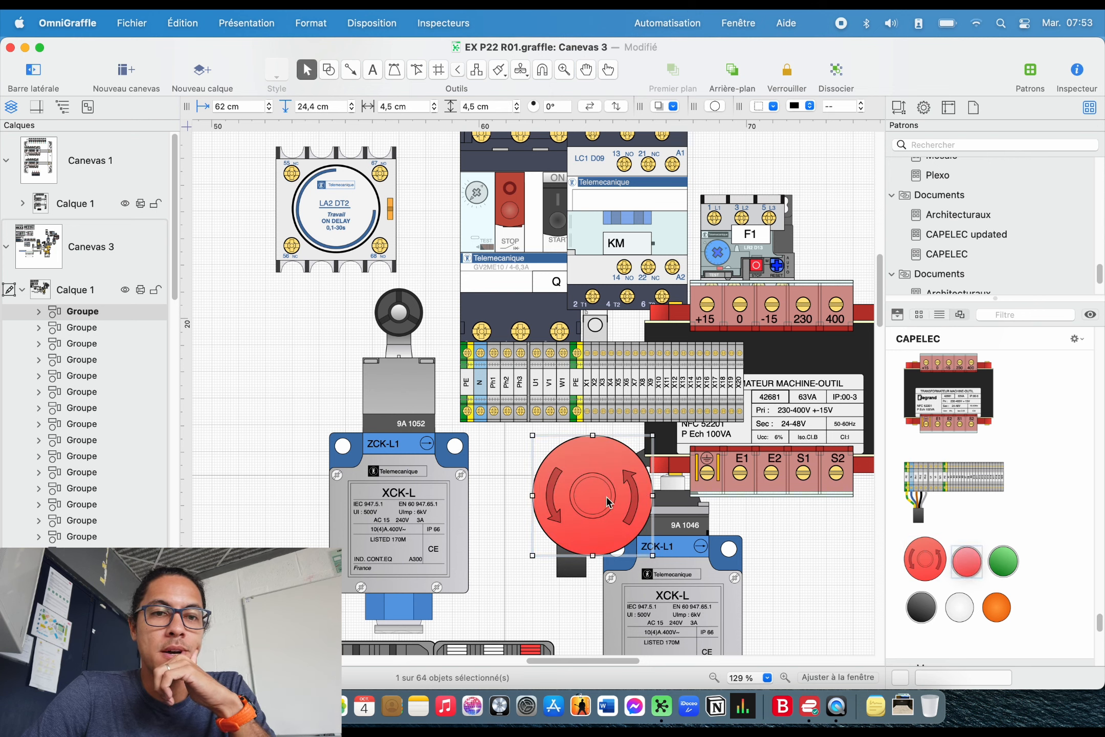
{"action": "left_click_drag", "start_coordinate": [608, 501], "coordinate": [609, 500]}
Place the slim modular device labelled F from the CAPELEC stencil's Autres group beside the straight-head limit switch and deselect it
{"action": "scroll", "coordinate": [936, 522], "scroll_direction": "down", "scroll_amount": 5}
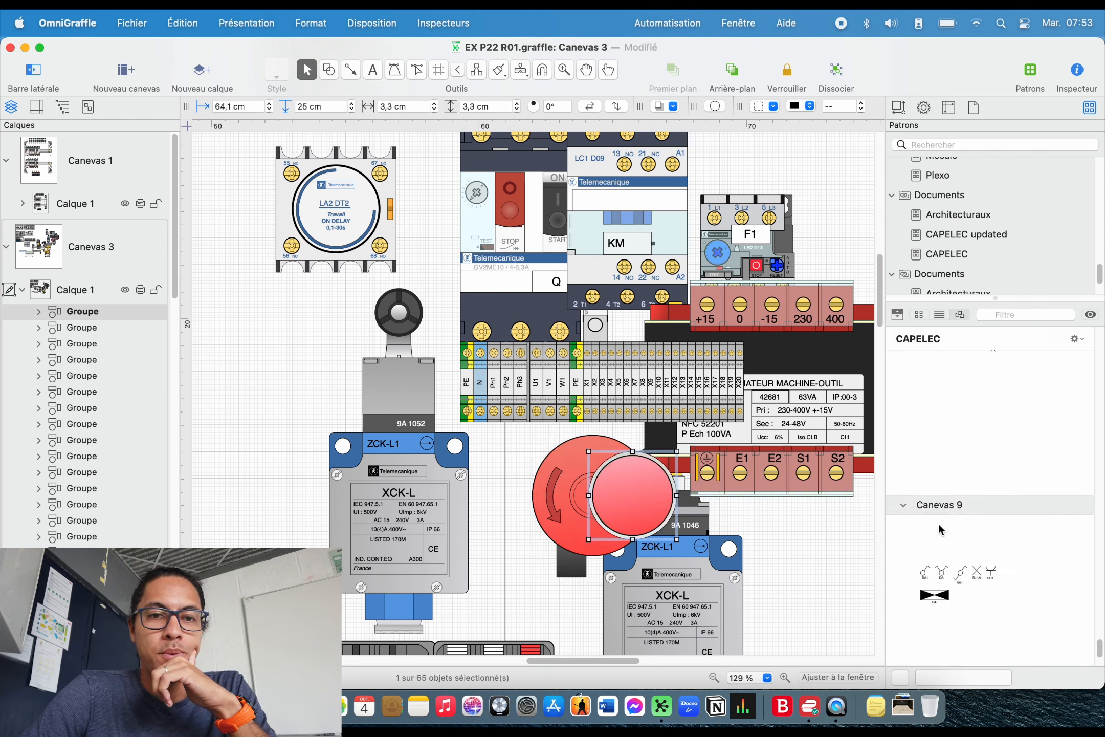
{"action": "scroll", "coordinate": [941, 527], "scroll_direction": "down", "scroll_amount": 4}
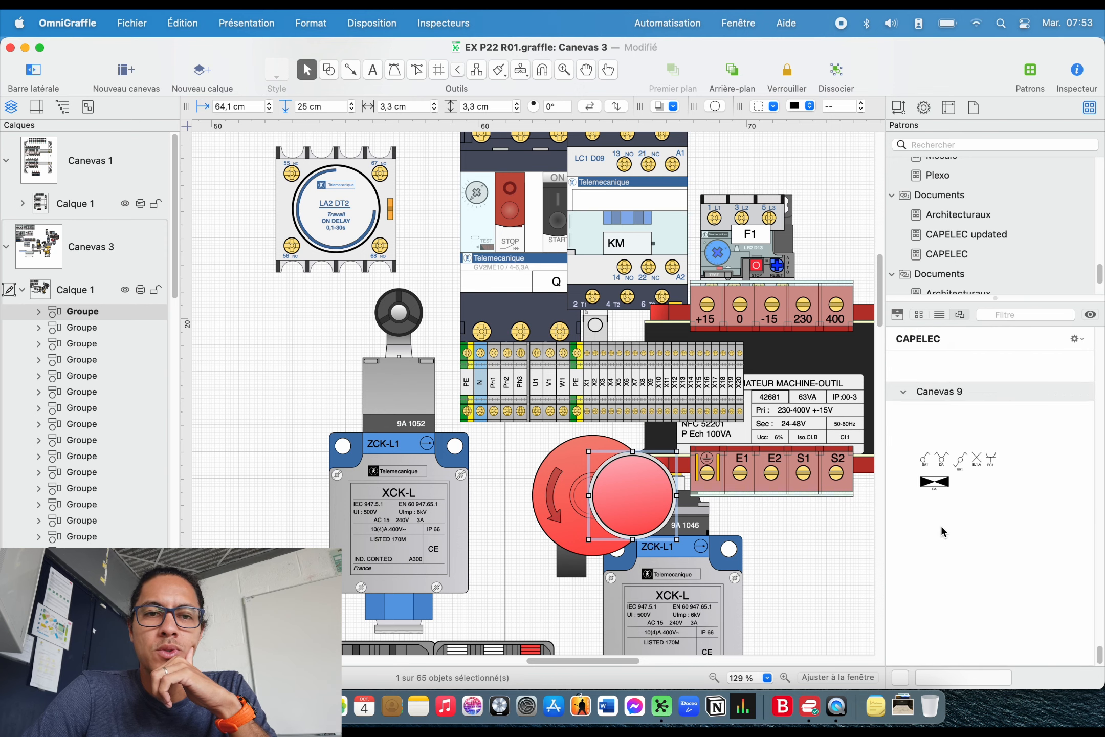
{"action": "scroll", "coordinate": [942, 527], "scroll_direction": "up", "scroll_amount": 15}
{"action": "scroll", "coordinate": [941, 524], "scroll_direction": "up", "scroll_amount": 10}
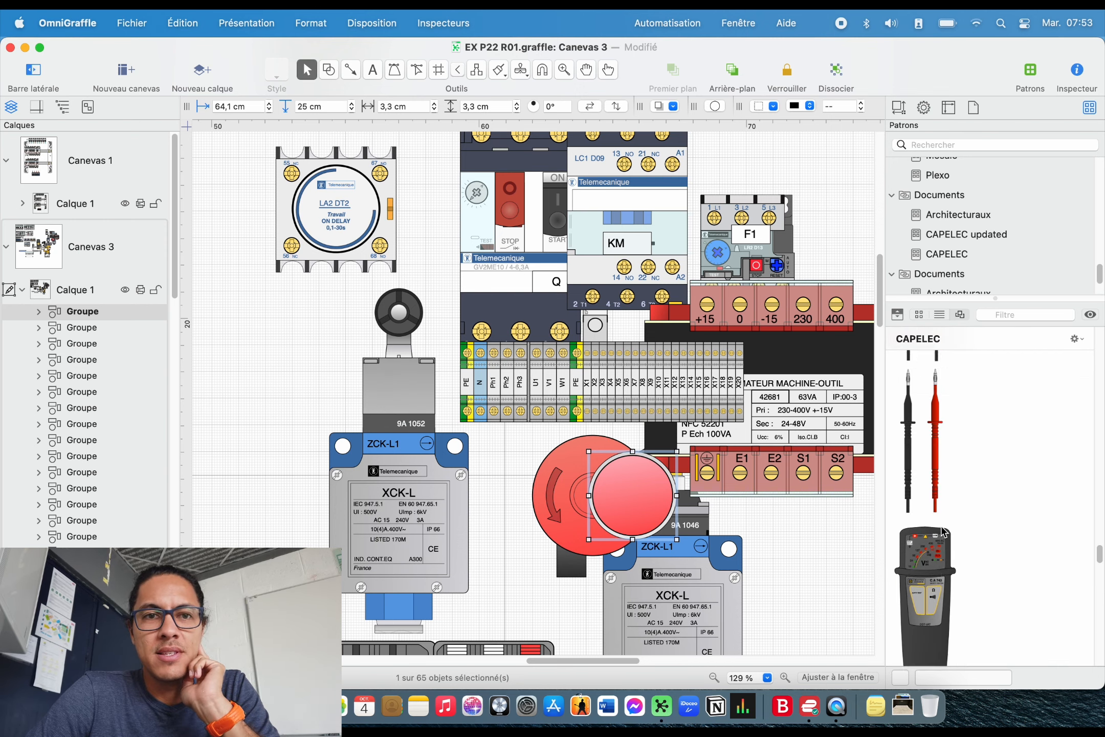
{"action": "scroll", "coordinate": [943, 532], "scroll_direction": "down", "scroll_amount": 2}
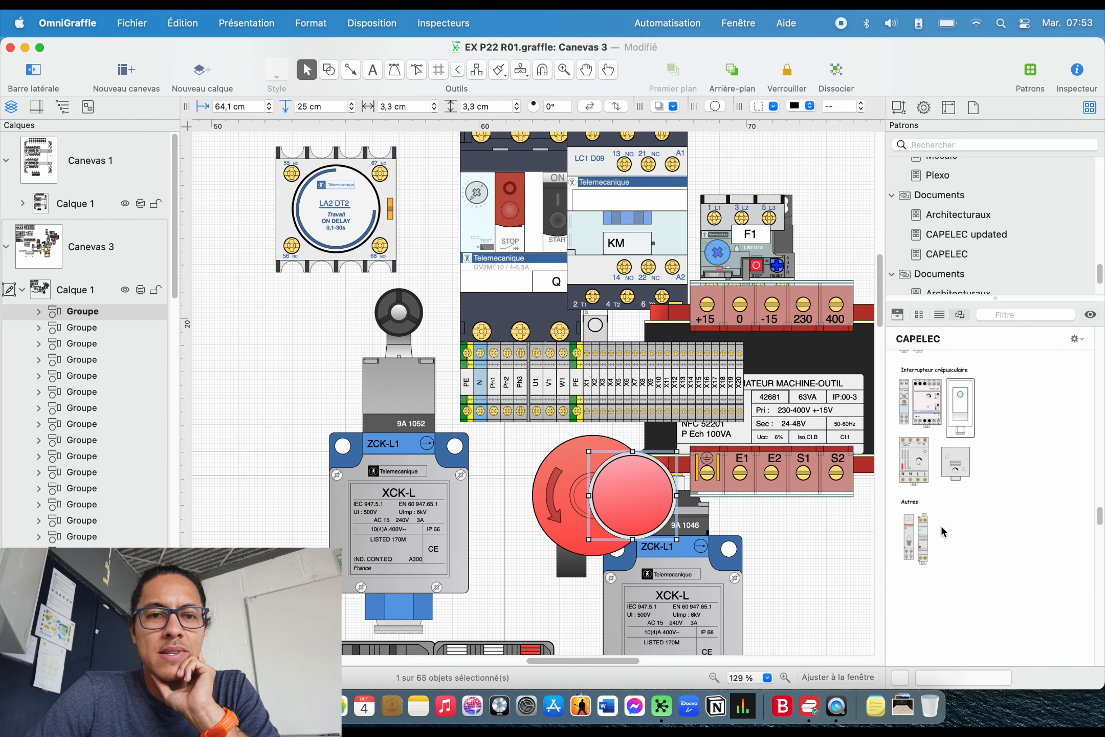
{"action": "left_click_drag", "start_coordinate": [921, 537], "coordinate": [215, 338]}
{"action": "left_click", "coordinate": [339, 393]}
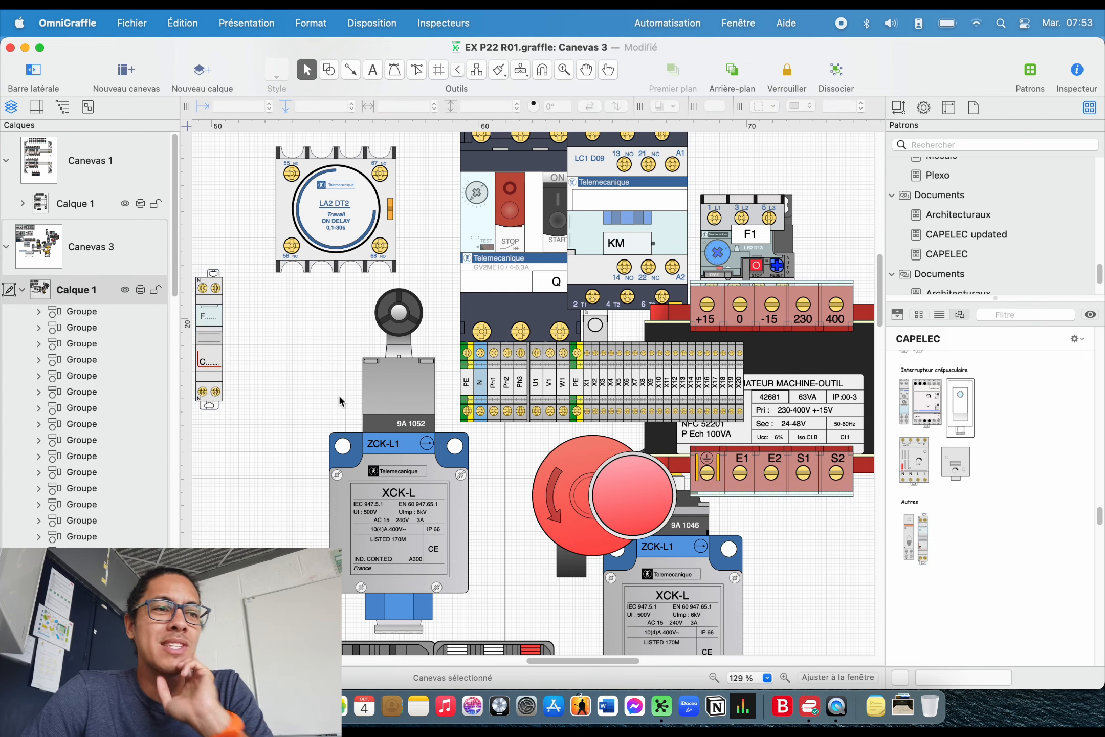
{"action": "scroll", "coordinate": [848, 406], "scroll_direction": "down", "scroll_amount": 2}
{"action": "scroll", "coordinate": [1002, 446], "scroll_direction": "down", "scroll_amount": 3}
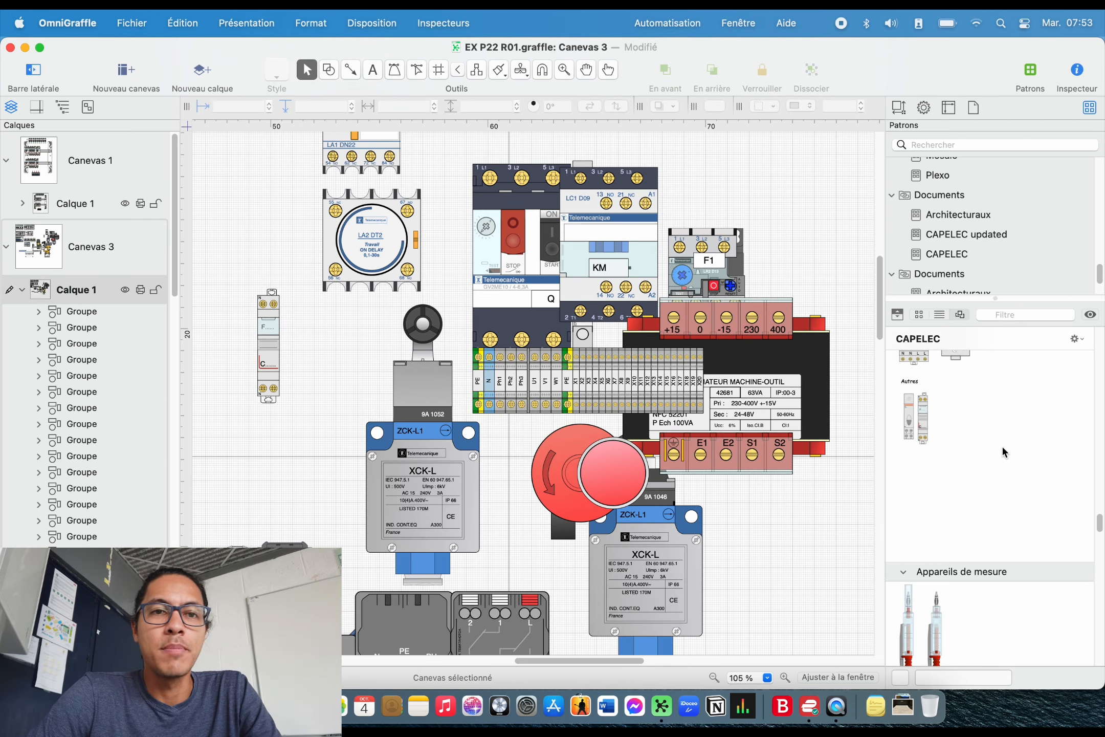
{"action": "scroll", "coordinate": [972, 460], "scroll_direction": "down", "scroll_amount": 3}
{"action": "scroll", "coordinate": [959, 419], "scroll_direction": "up", "scroll_amount": 6}
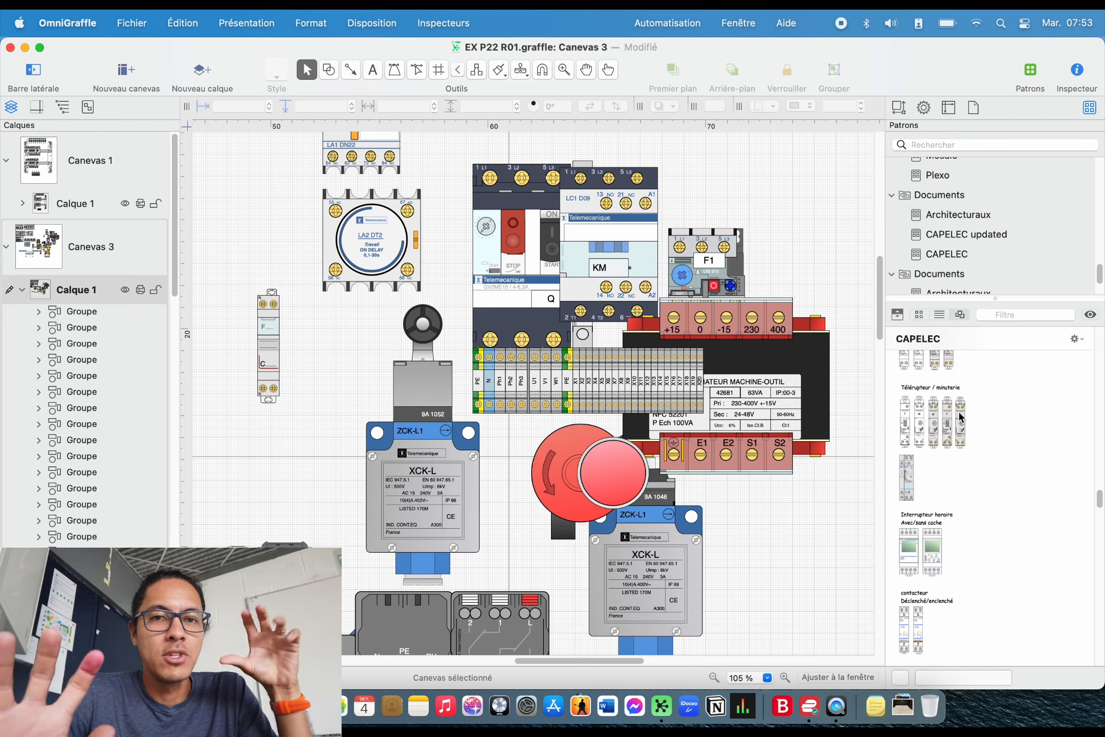
{"action": "scroll", "coordinate": [978, 445], "scroll_direction": "up", "scroll_amount": 5}
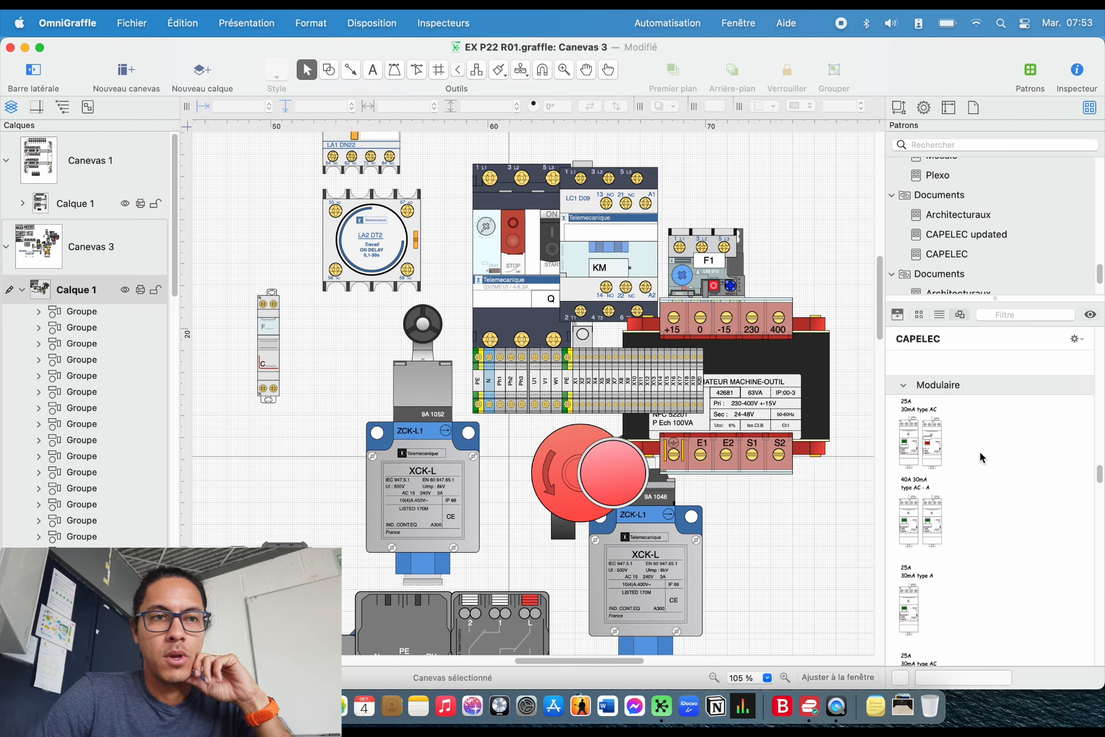
{"action": "scroll", "coordinate": [606, 333], "scroll_direction": "down", "scroll_amount": 6}
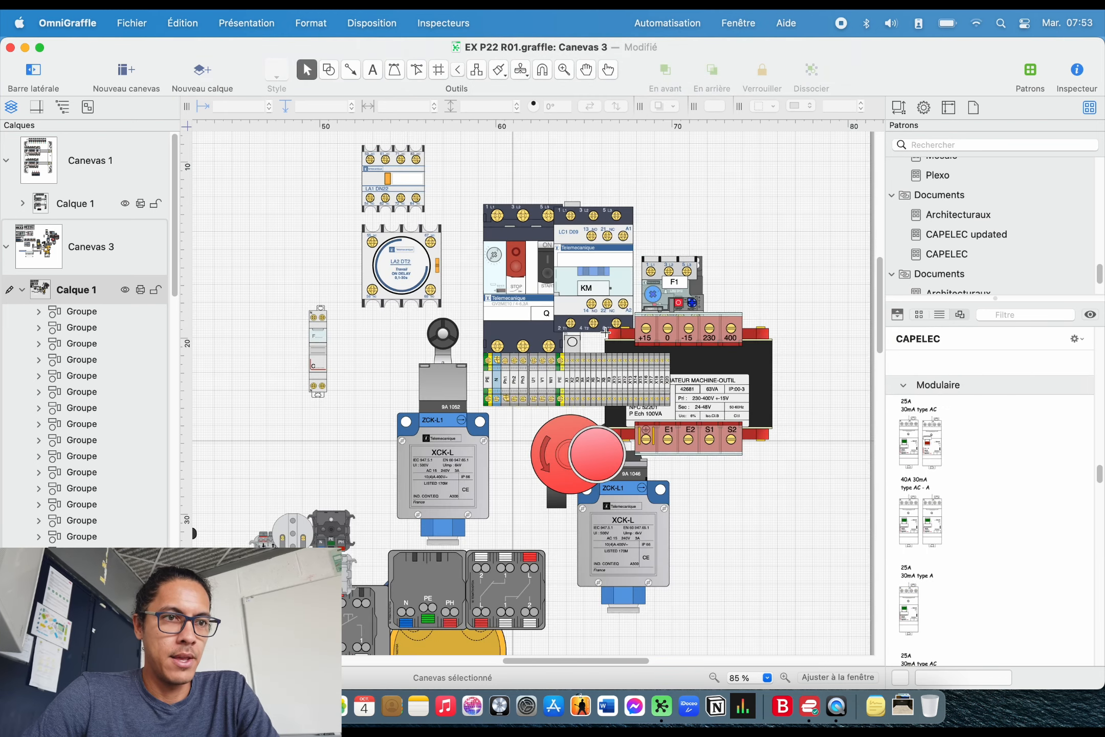